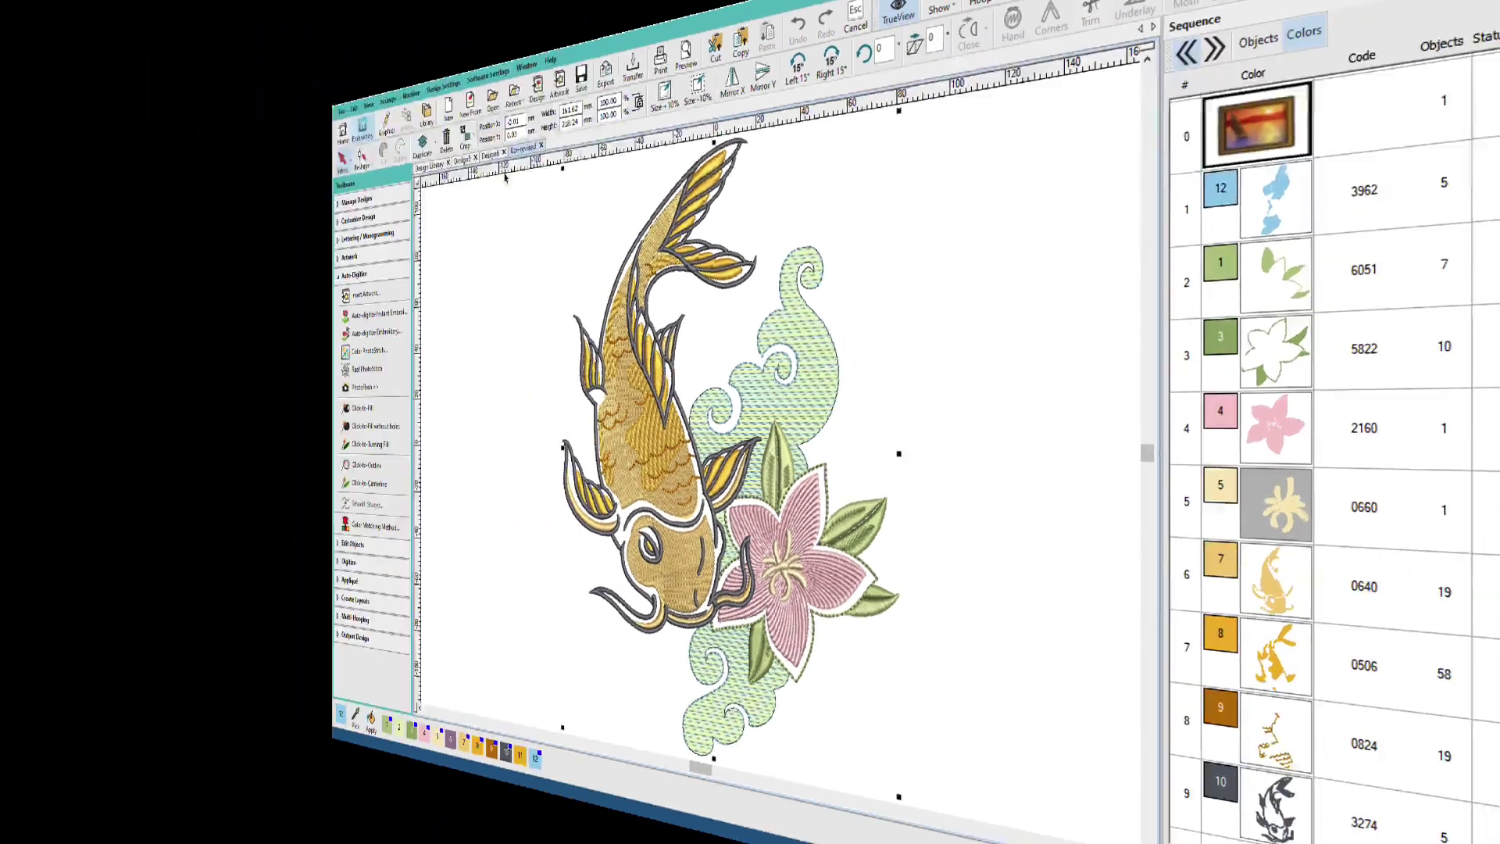
- Insert the Koi Fish v2 256.png artwork into the empty Design5 canvas
{"action": "left_click", "coordinate": [282, 105]}
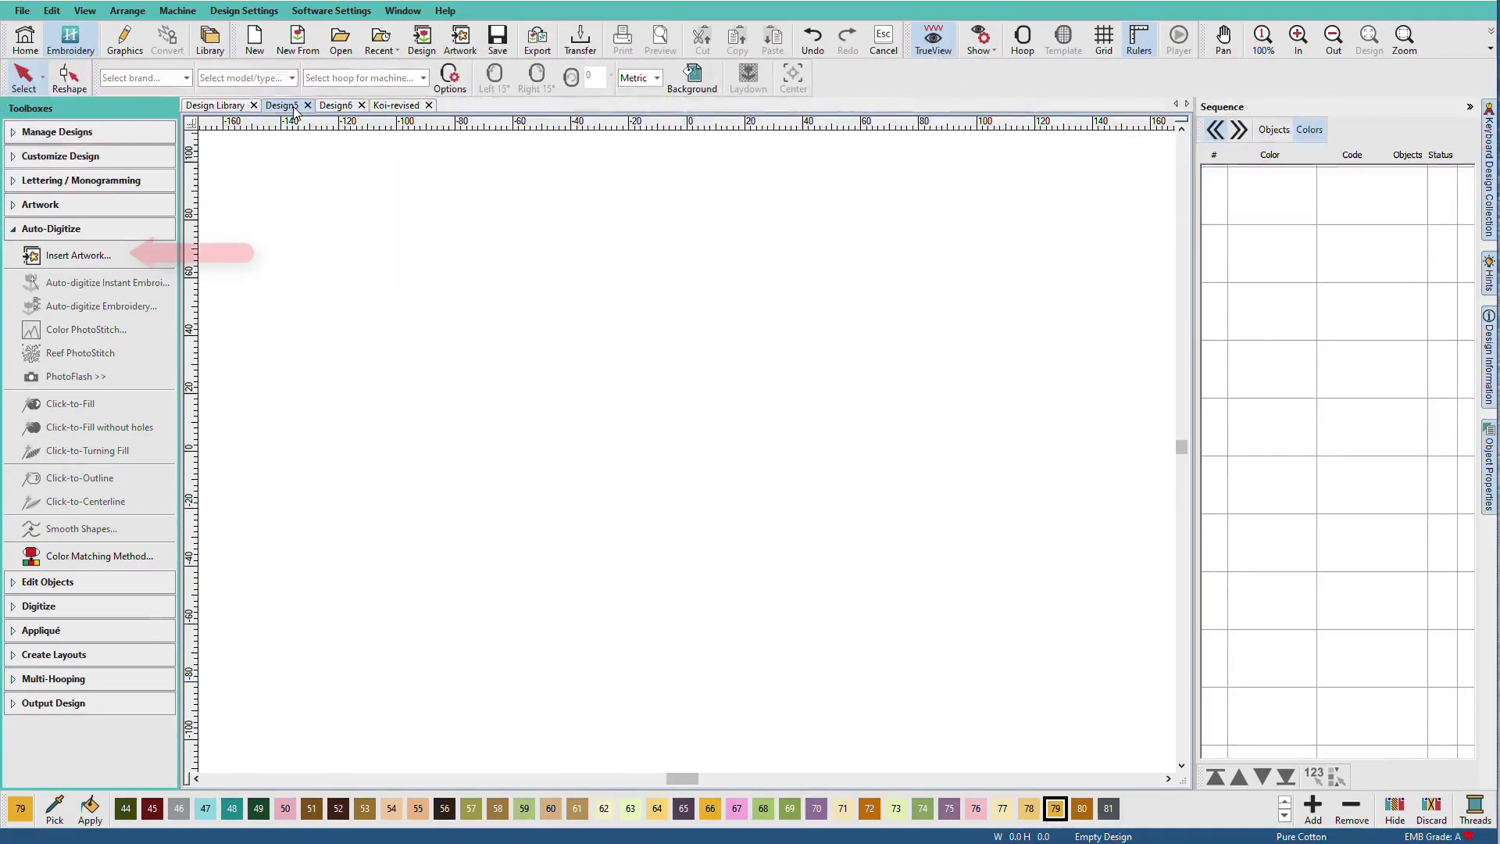
{"action": "left_click", "coordinate": [98, 263]}
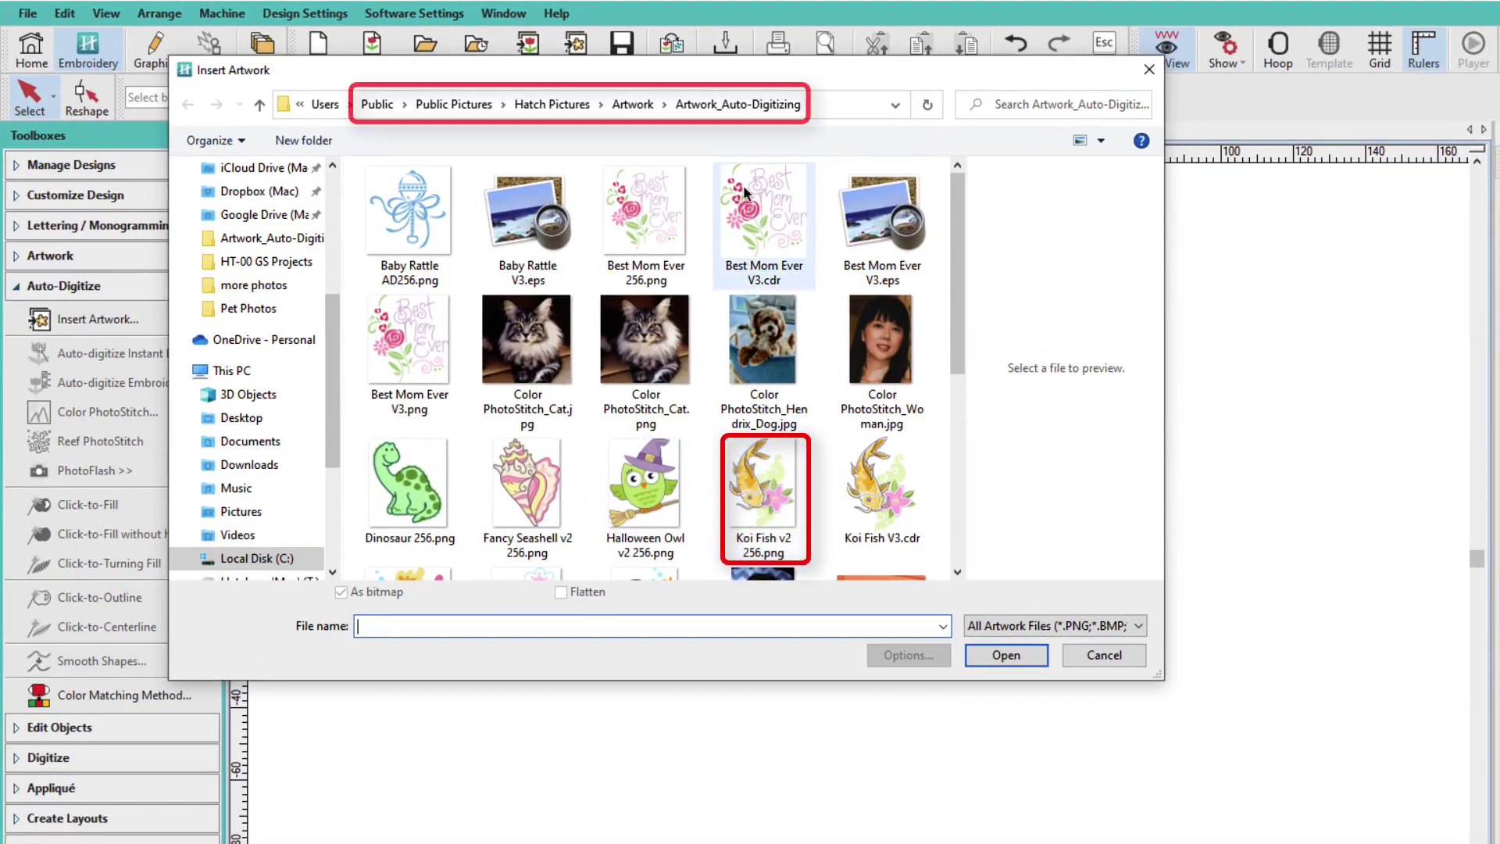
{"action": "left_click", "coordinate": [753, 482]}
{"action": "left_click", "coordinate": [1006, 655]}
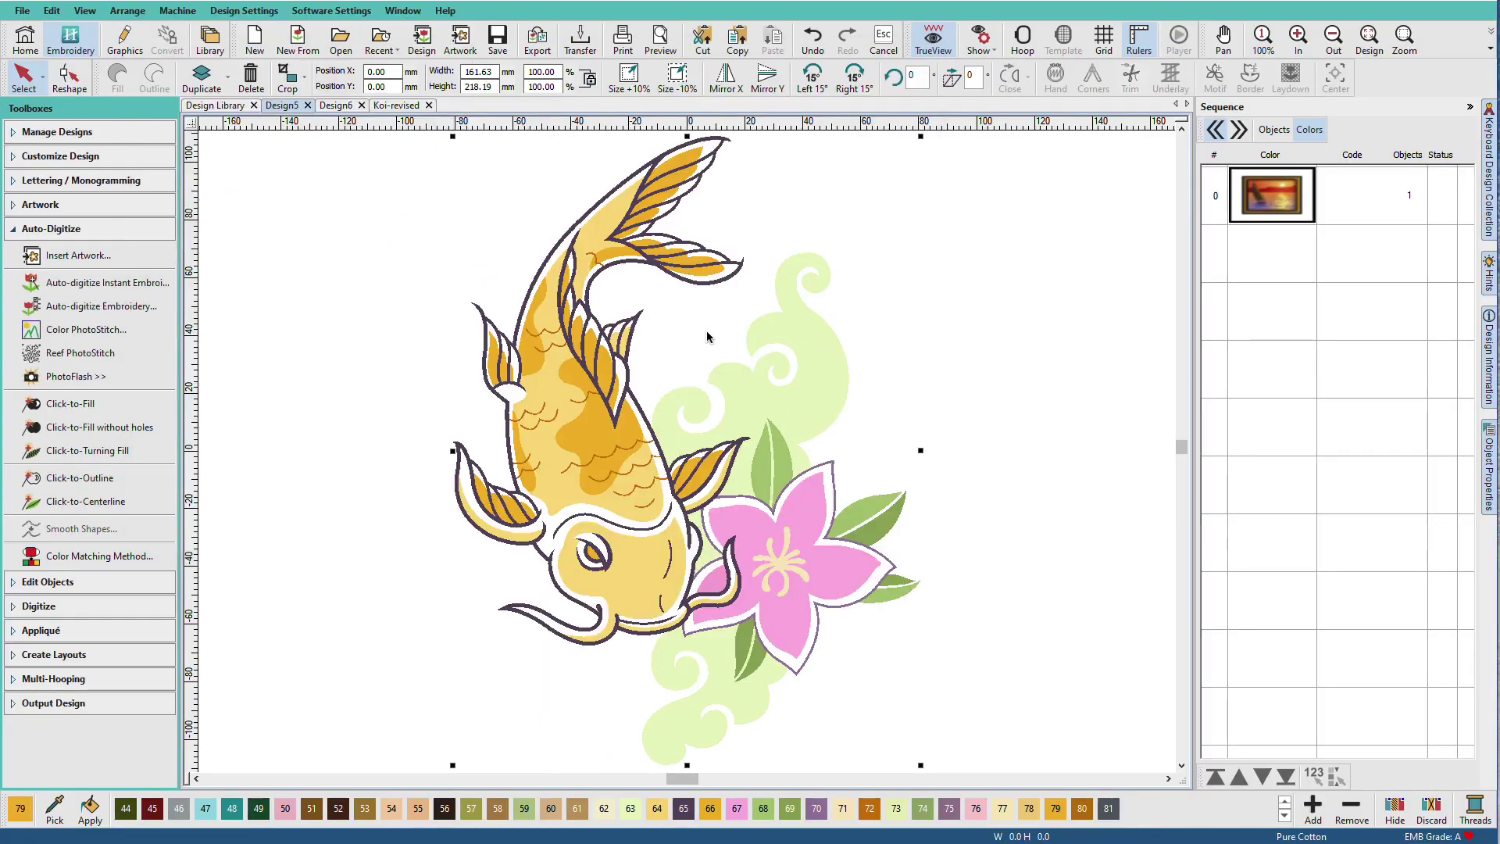
- Instant-embroider the koi artwork, inspect objects in rows 3 and 5, and view Design Information statistics
{"action": "left_click", "coordinate": [146, 288]}
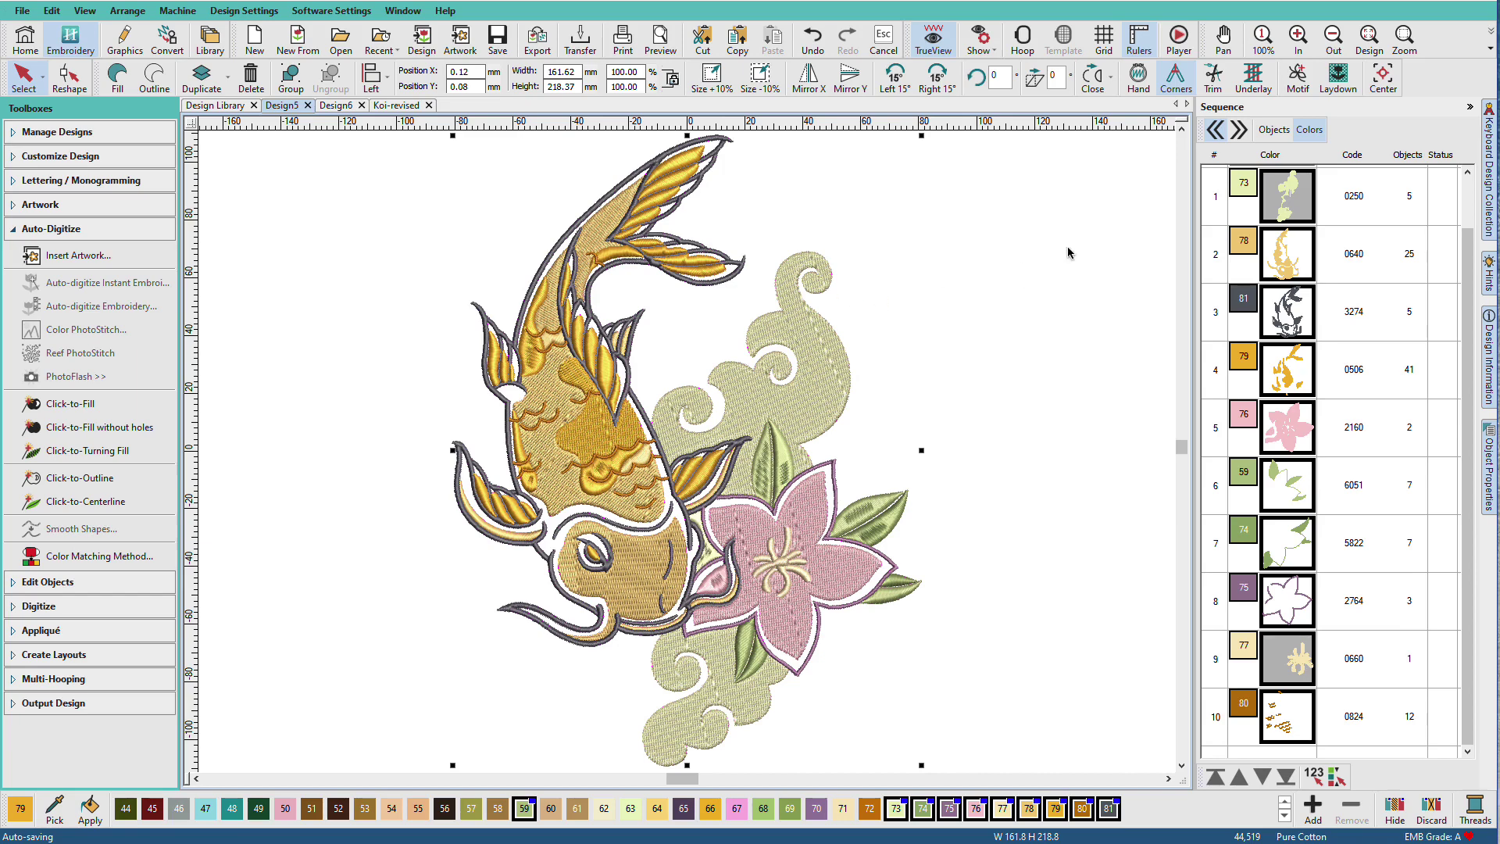
{"action": "left_click", "coordinate": [1275, 130]}
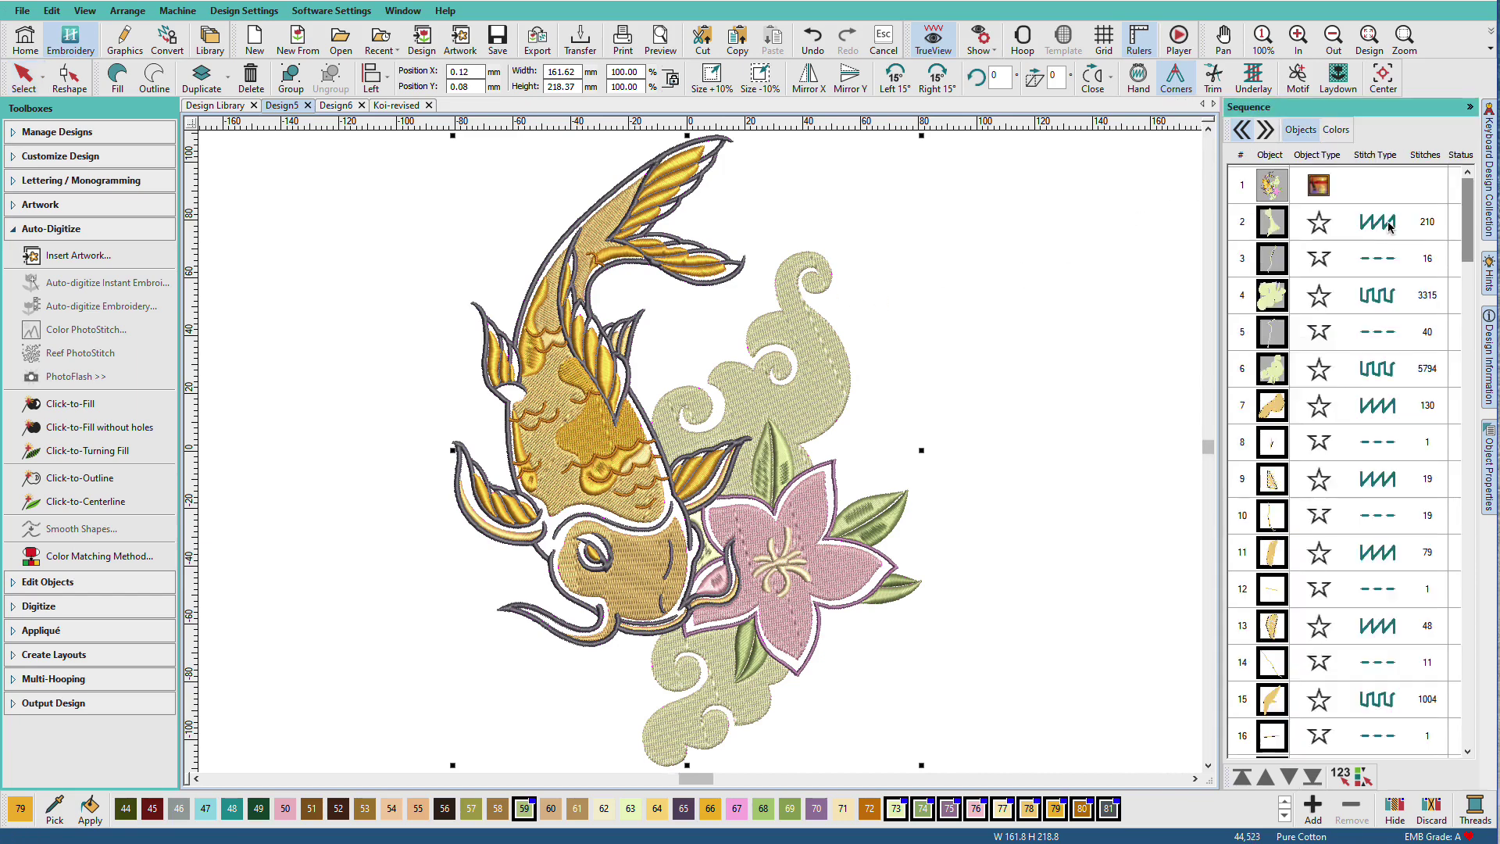
{"action": "left_click", "coordinate": [1282, 270]}
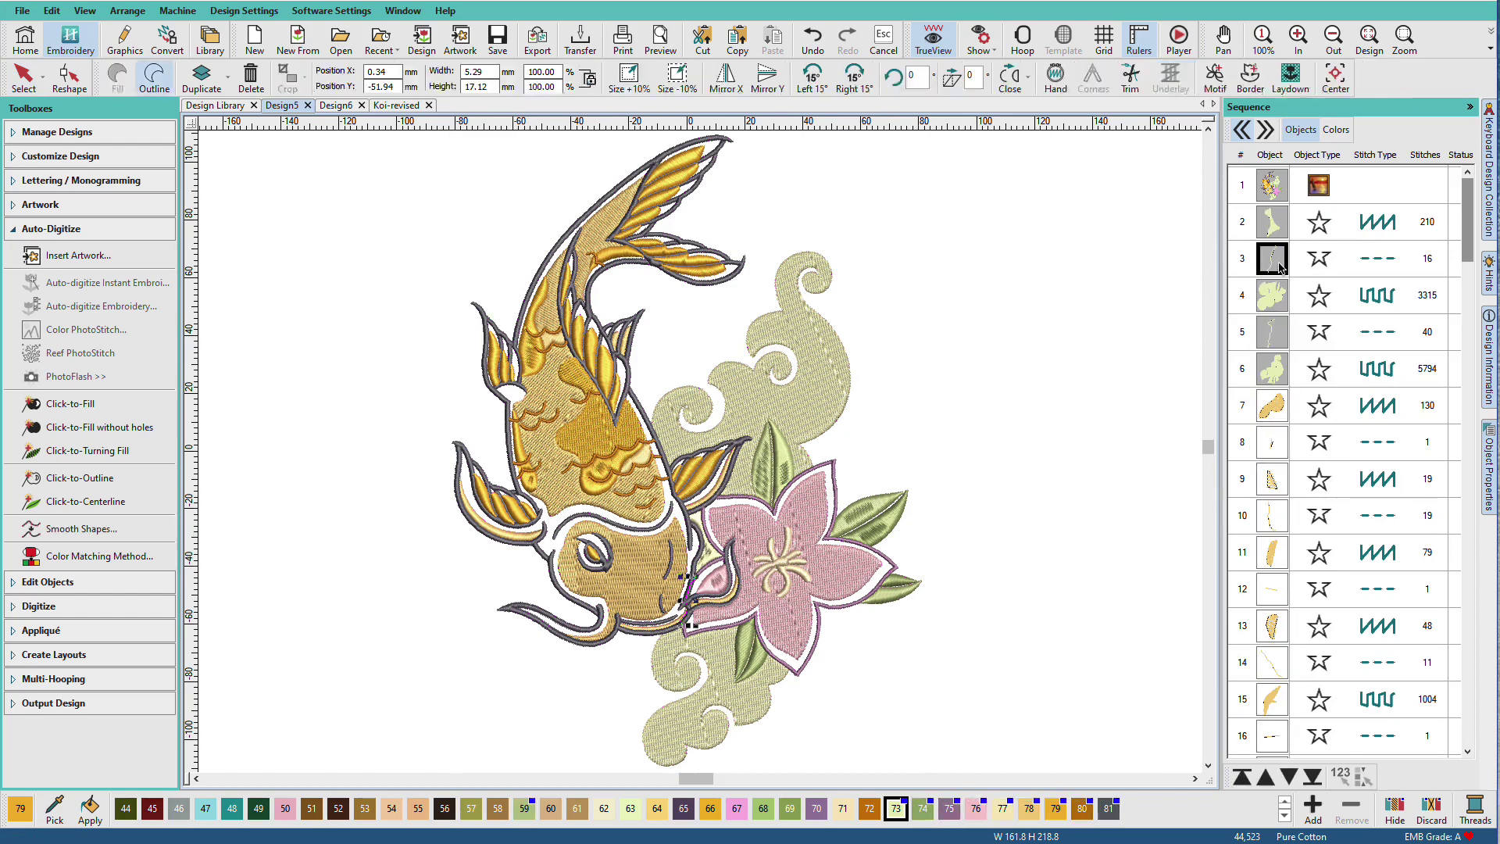
{"action": "left_click", "coordinate": [1281, 331]}
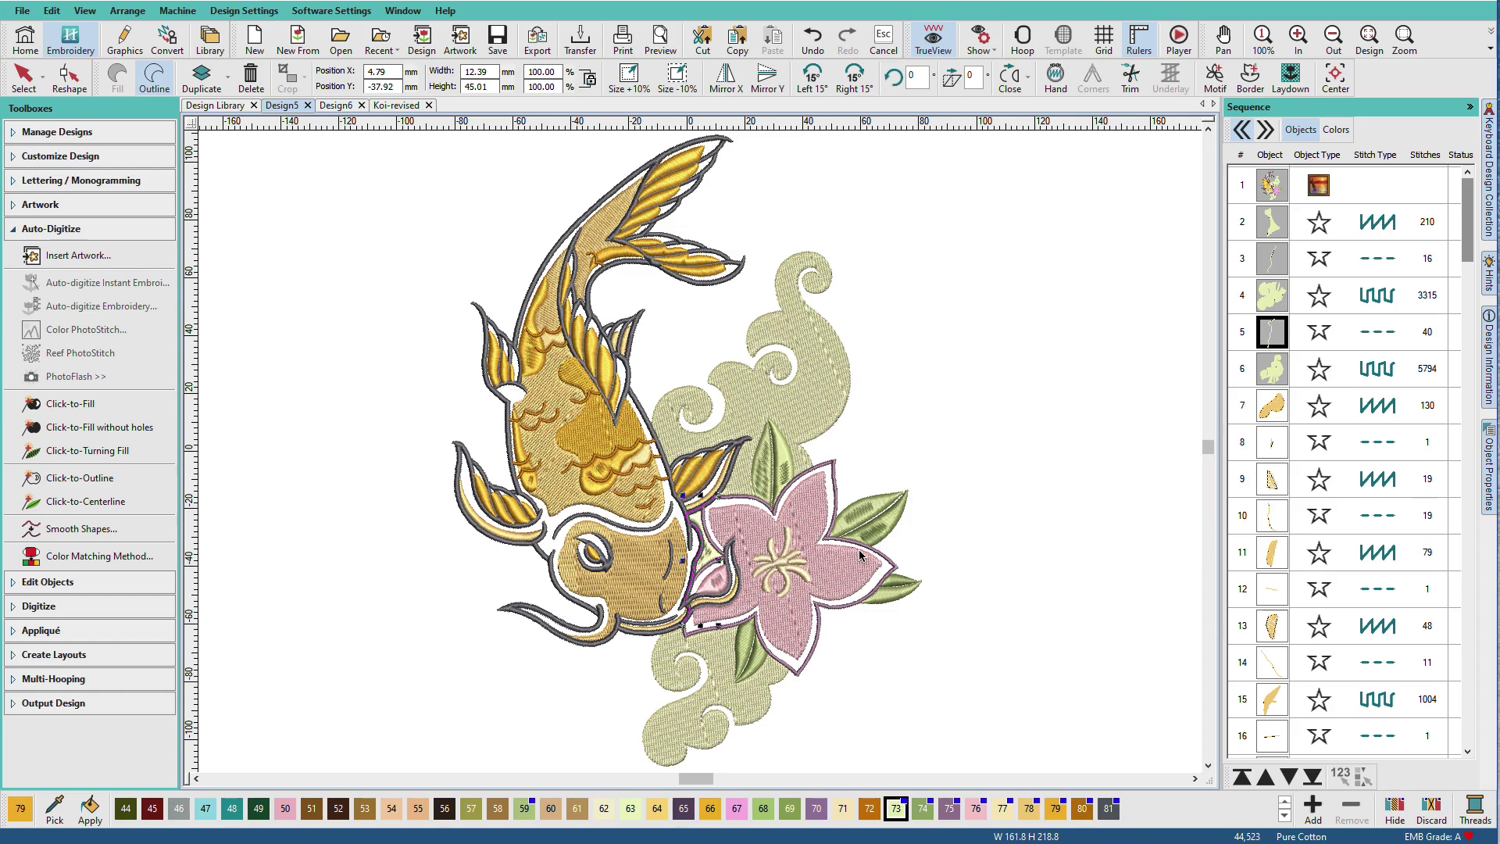
{"action": "left_click", "coordinate": [1489, 363]}
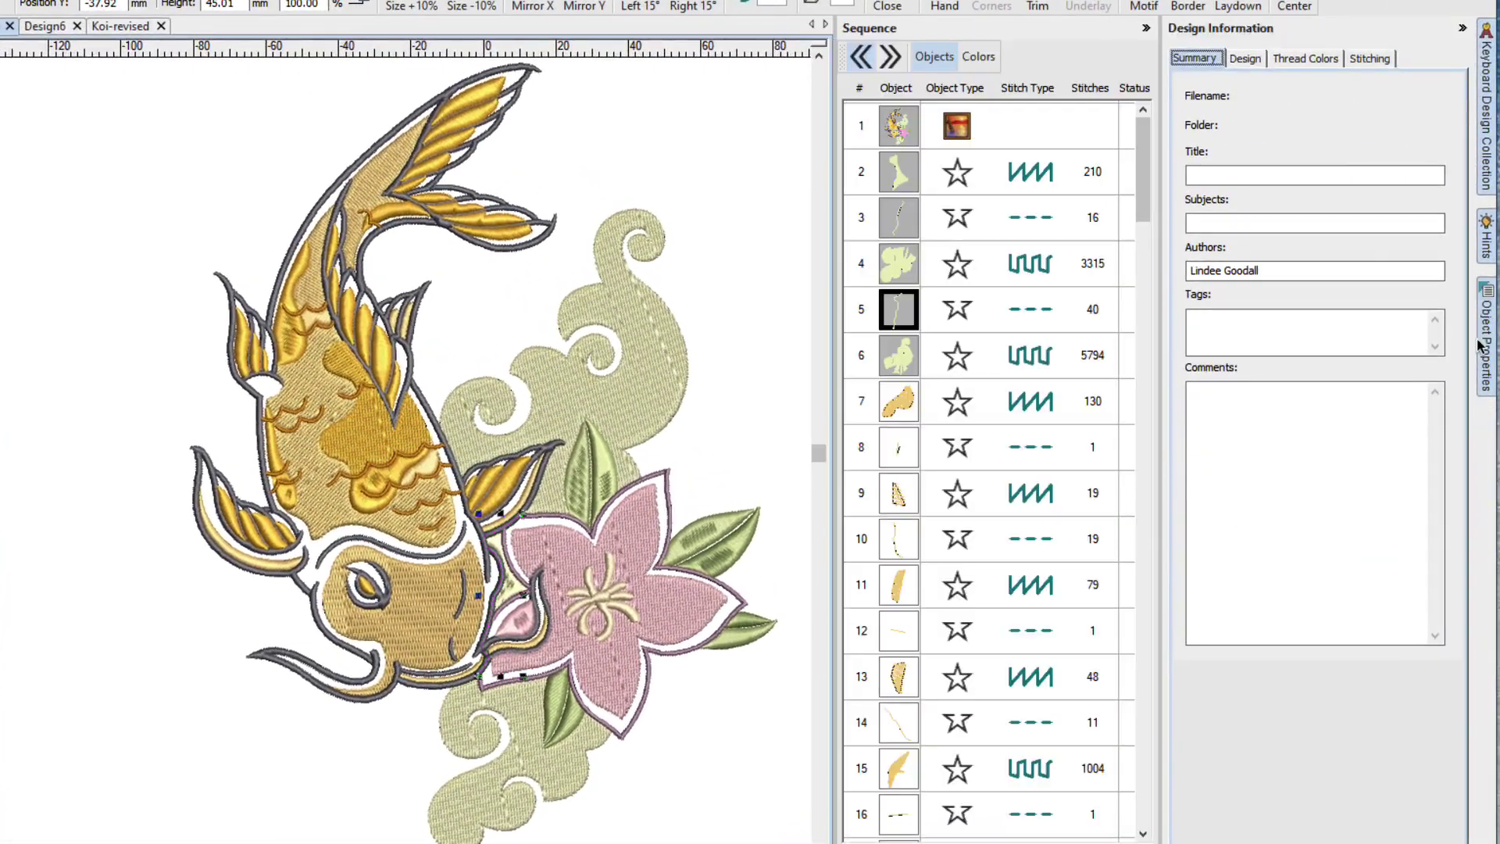
{"action": "left_click", "coordinate": [1246, 59]}
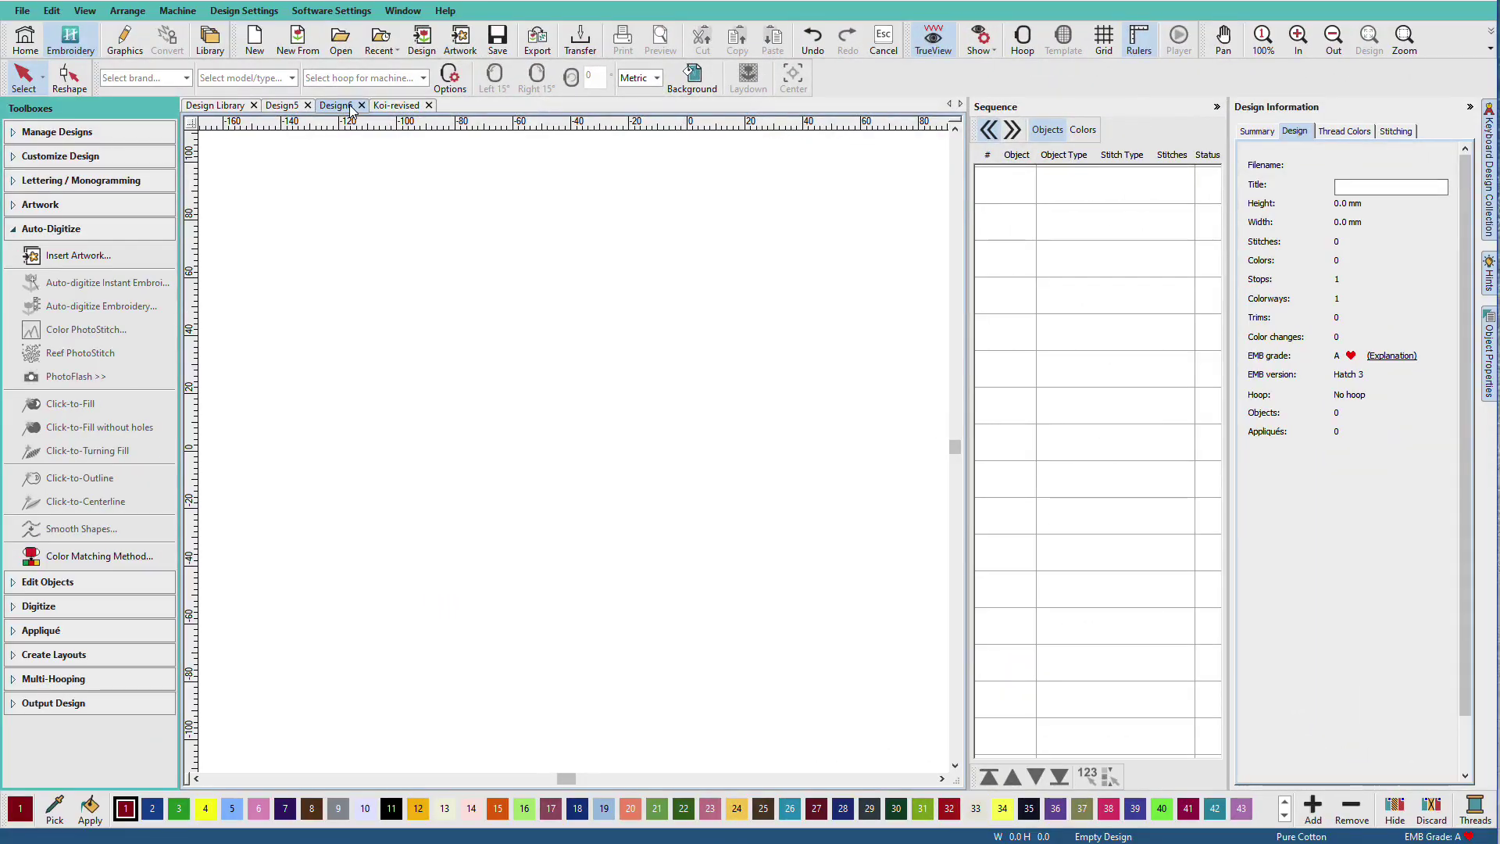
- Insert the Koi Fish v2 256.png artwork into Design6
{"action": "left_click", "coordinate": [78, 255]}
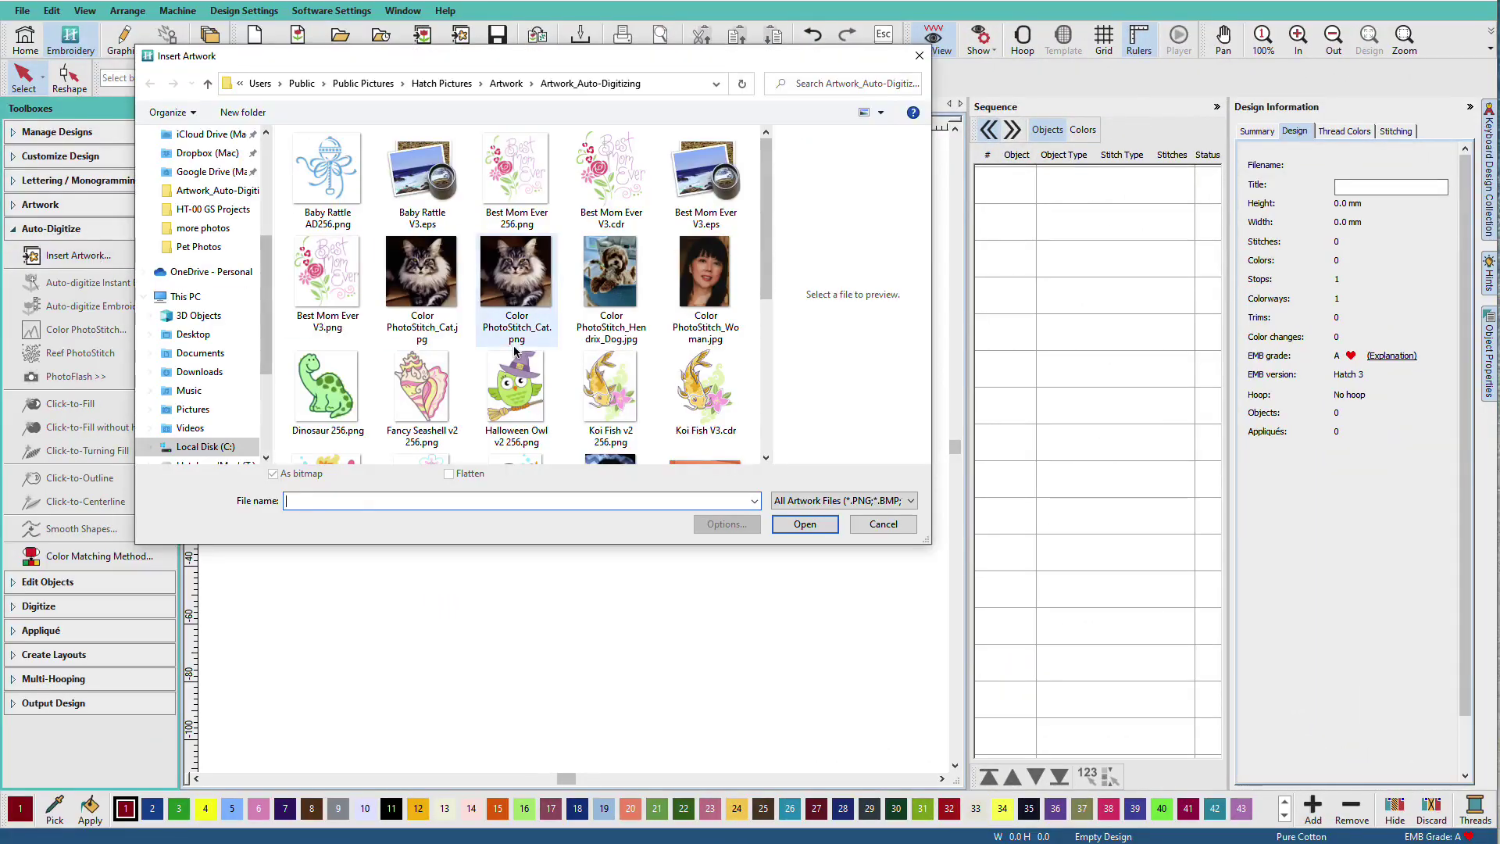
{"action": "left_click", "coordinate": [602, 394]}
{"action": "left_click", "coordinate": [813, 524]}
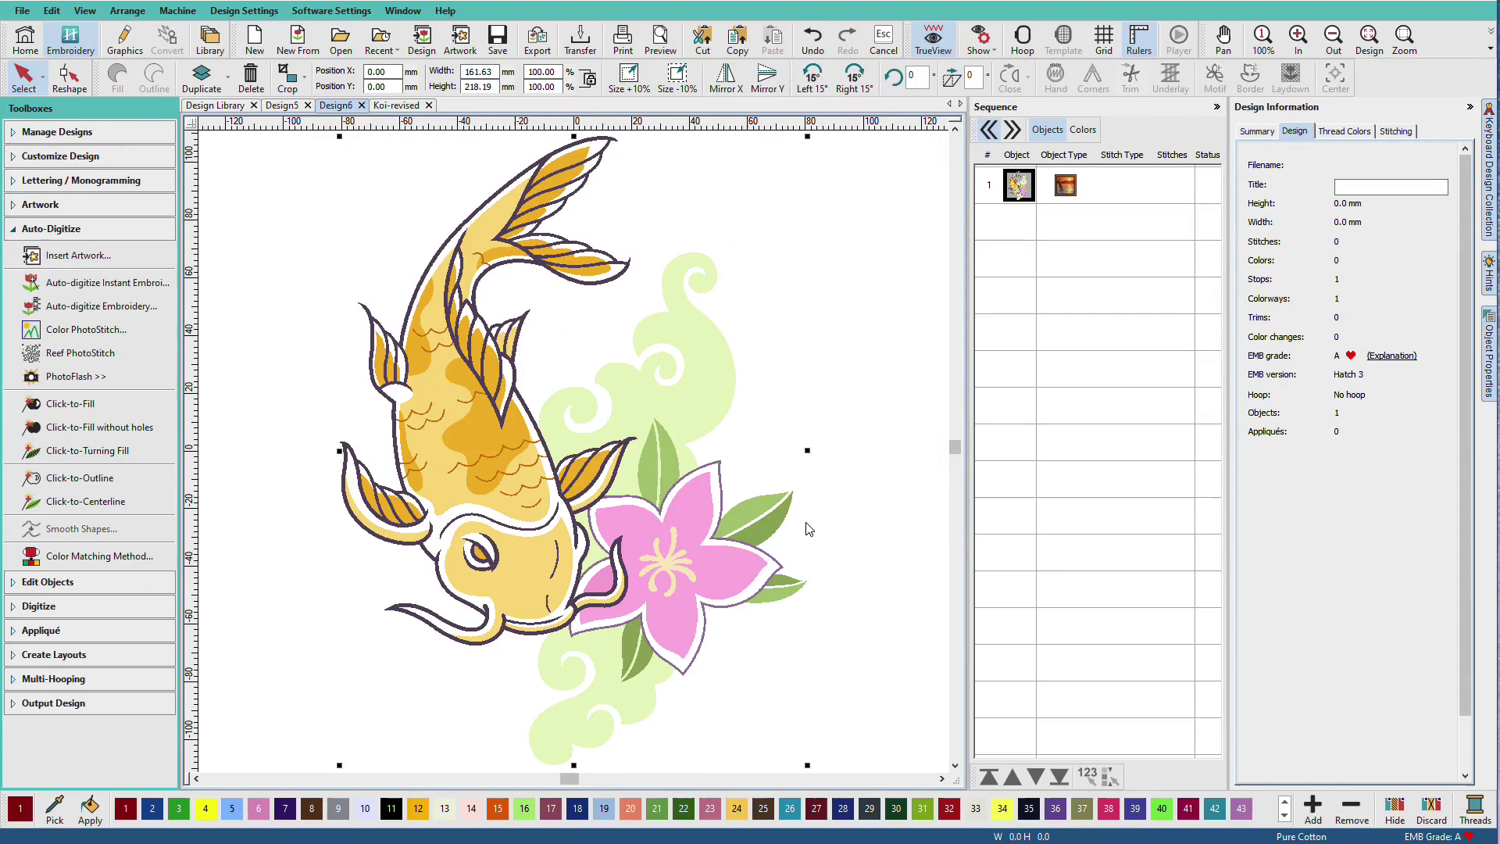
- Prepare the artwork for auto-digitizing and locate the green colour among the ten reduced colours
{"action": "left_click", "coordinate": [81, 309]}
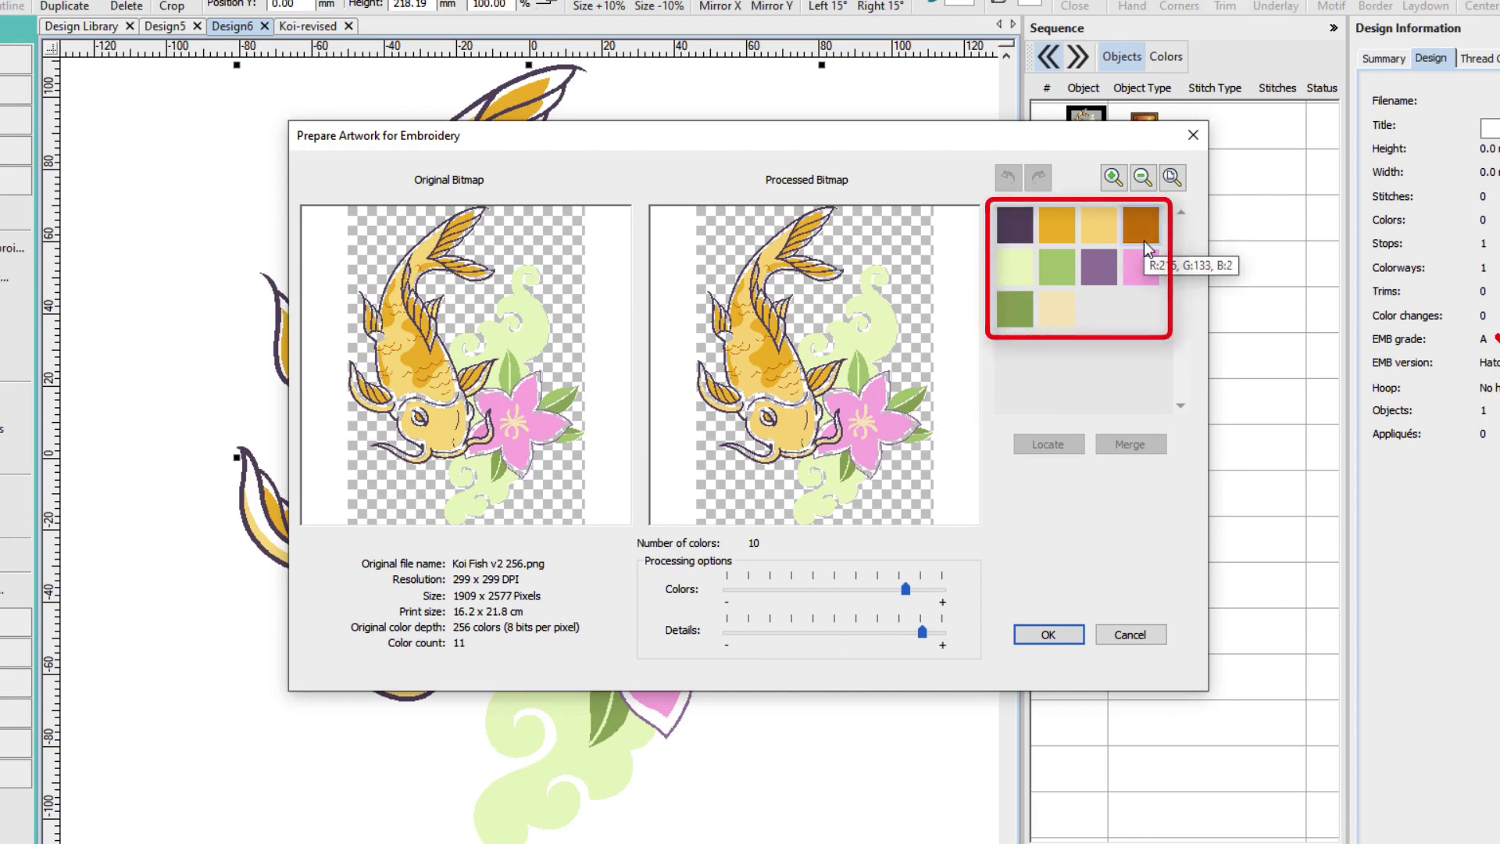
{"action": "left_click", "coordinate": [1062, 264]}
{"action": "left_click", "coordinate": [1059, 444]}
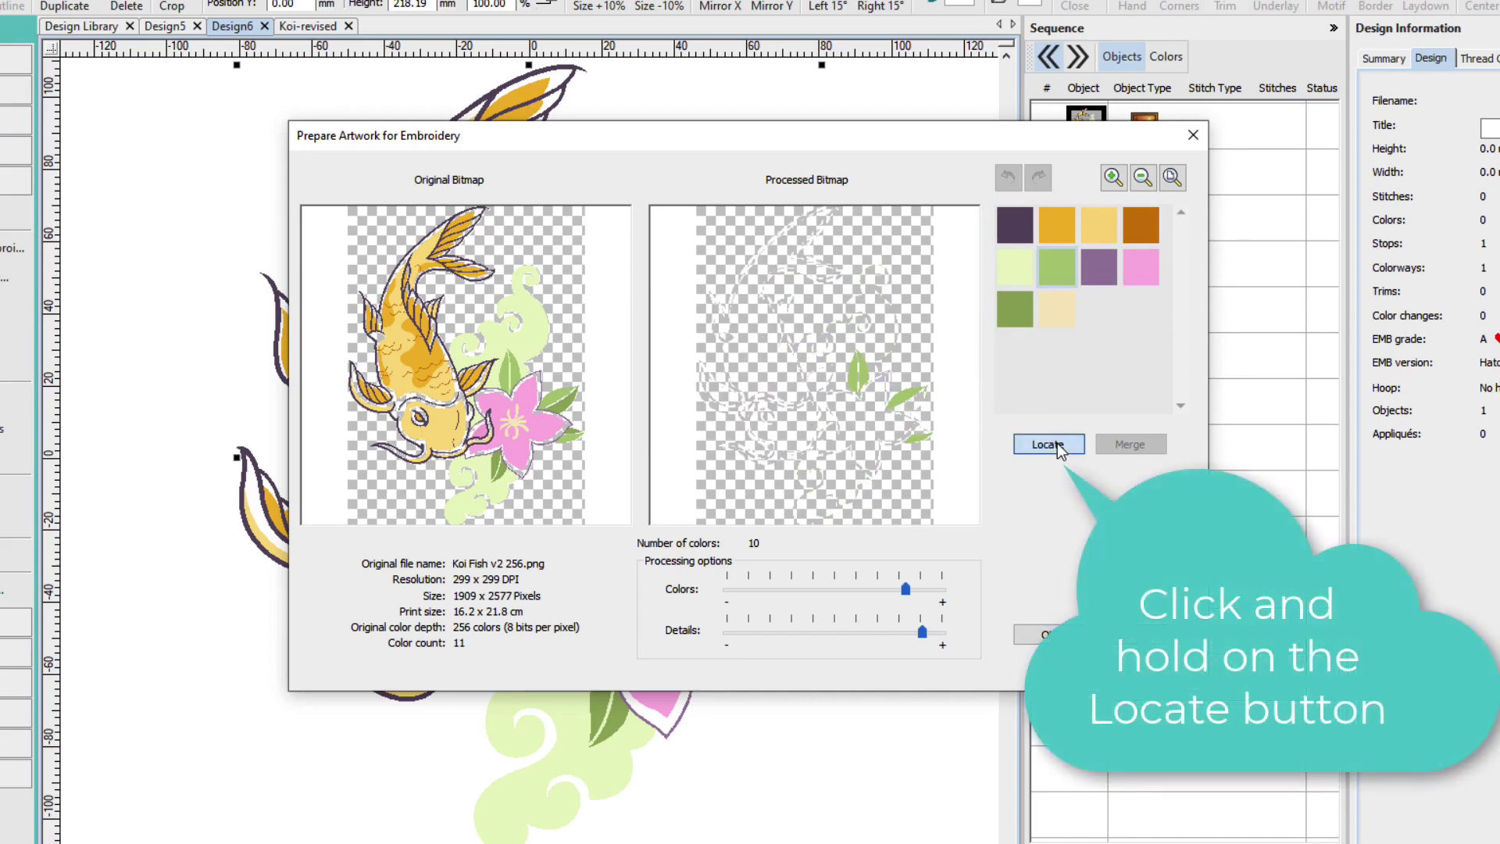
{"action": "left_click_drag", "start_coordinate": [1058, 445], "coordinate": [1052, 451]}
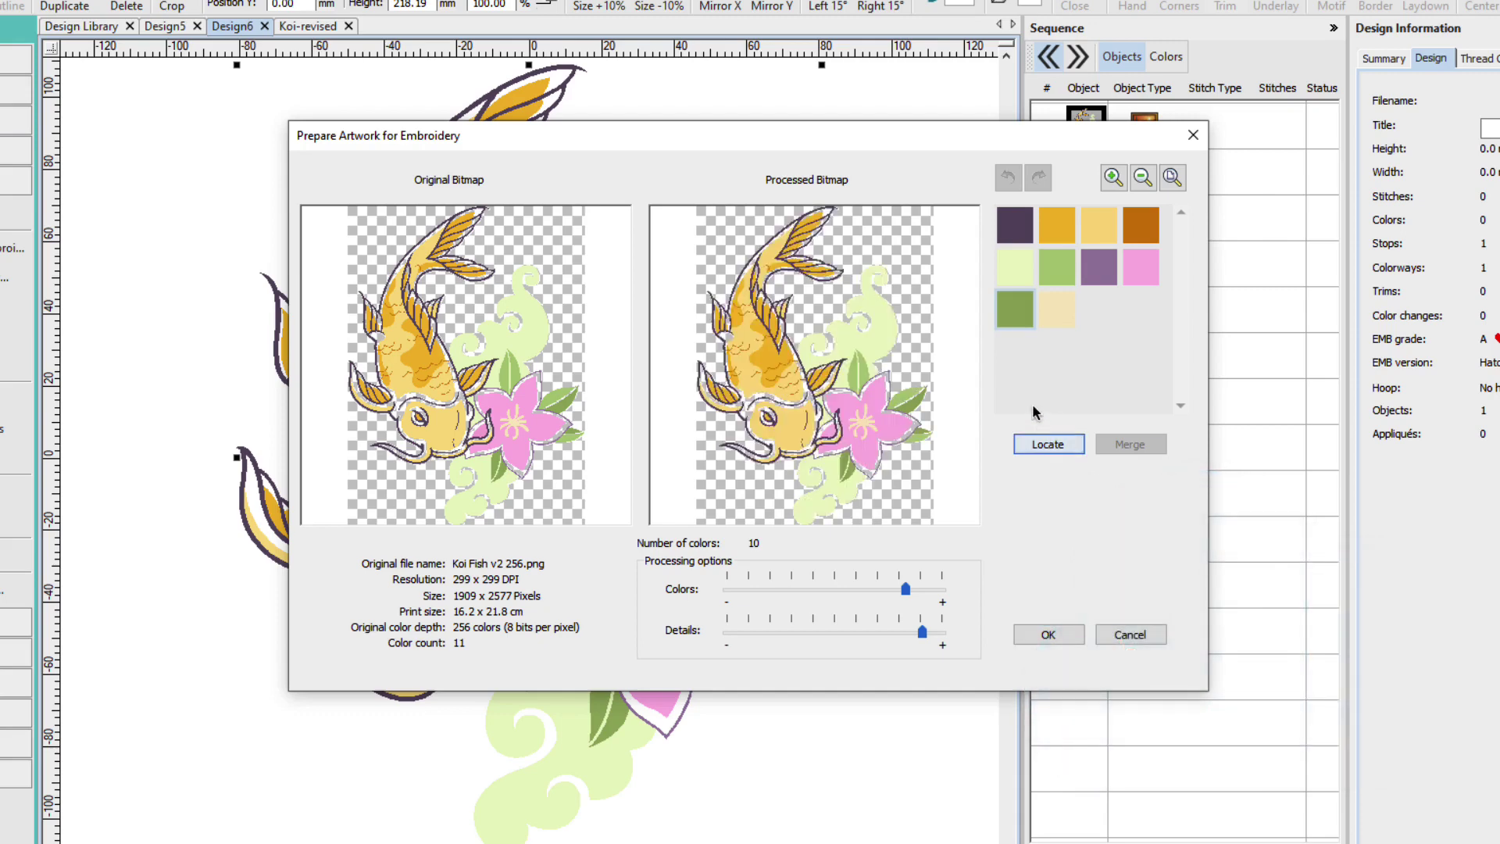
{"action": "mouse_move", "coordinate": [1065, 254]}
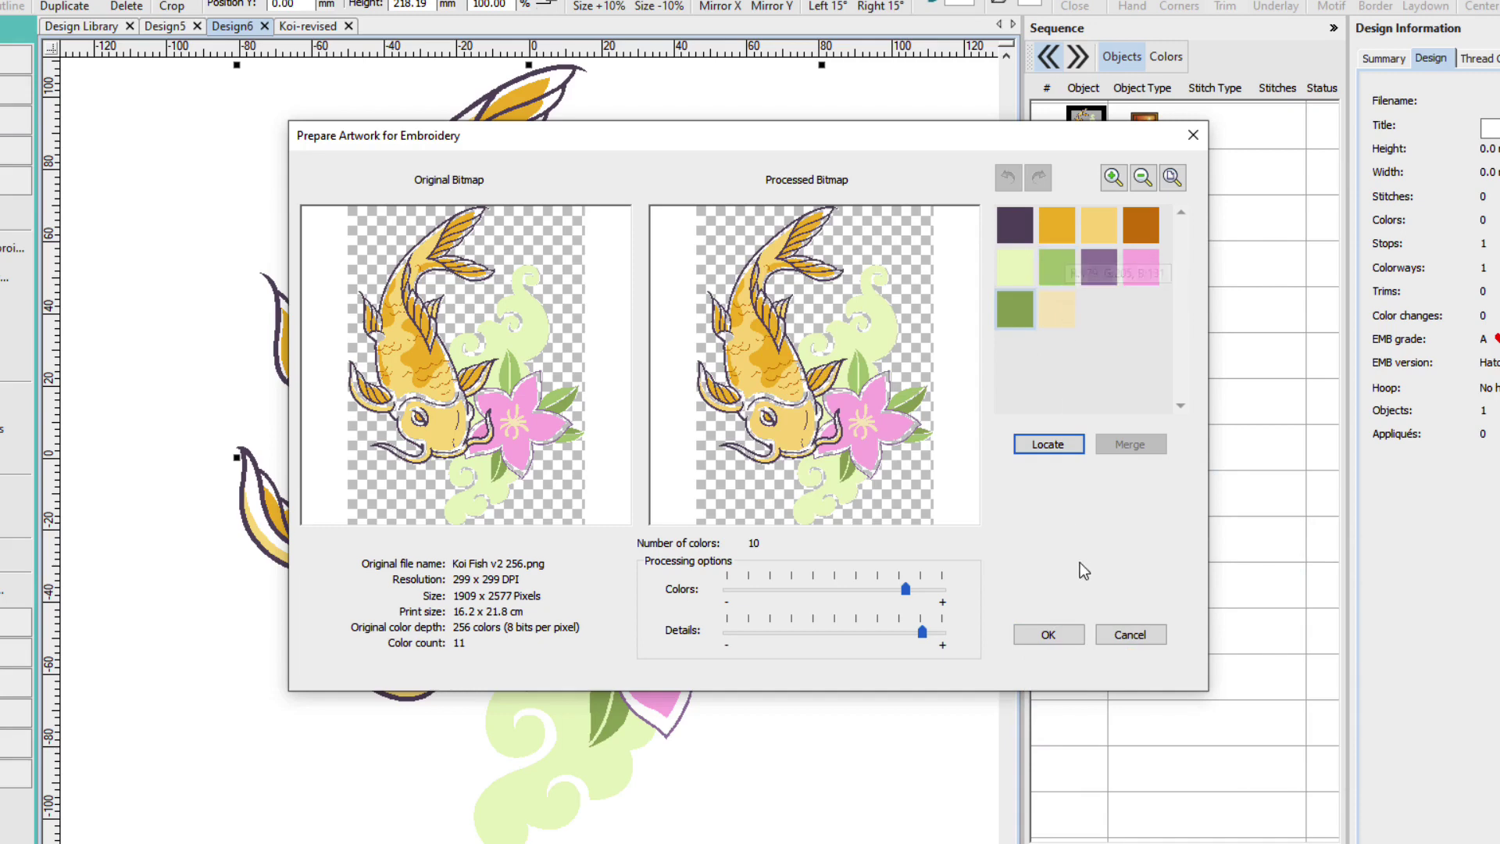
- Accept the prepared colours, keep Fill for colour 1, and locate the dark purple R107 G89 B114
{"action": "left_click", "coordinate": [1059, 635]}
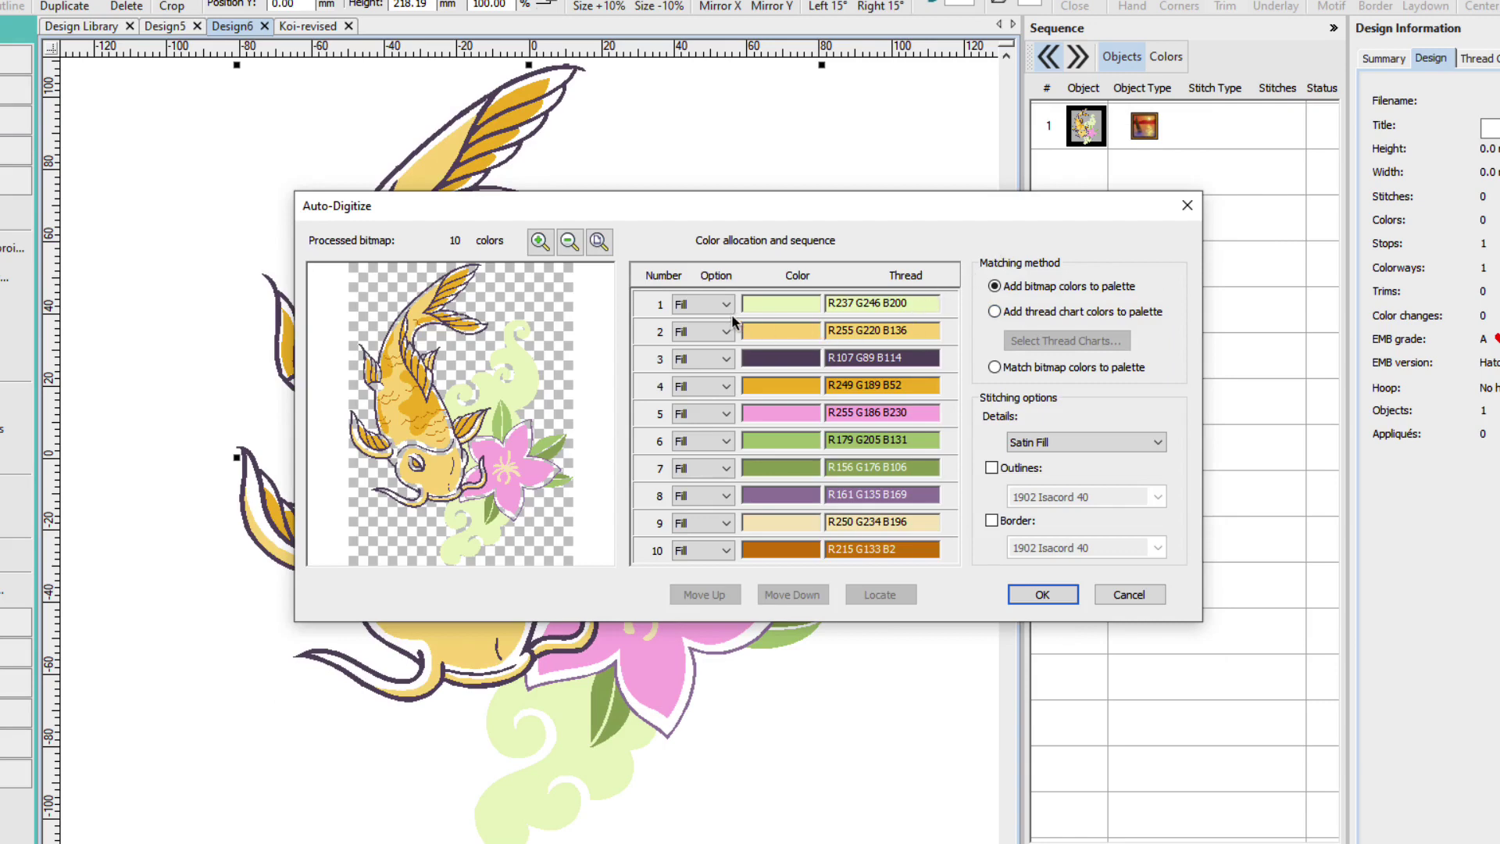
{"action": "left_click", "coordinate": [727, 305]}
{"action": "left_click", "coordinate": [729, 310]}
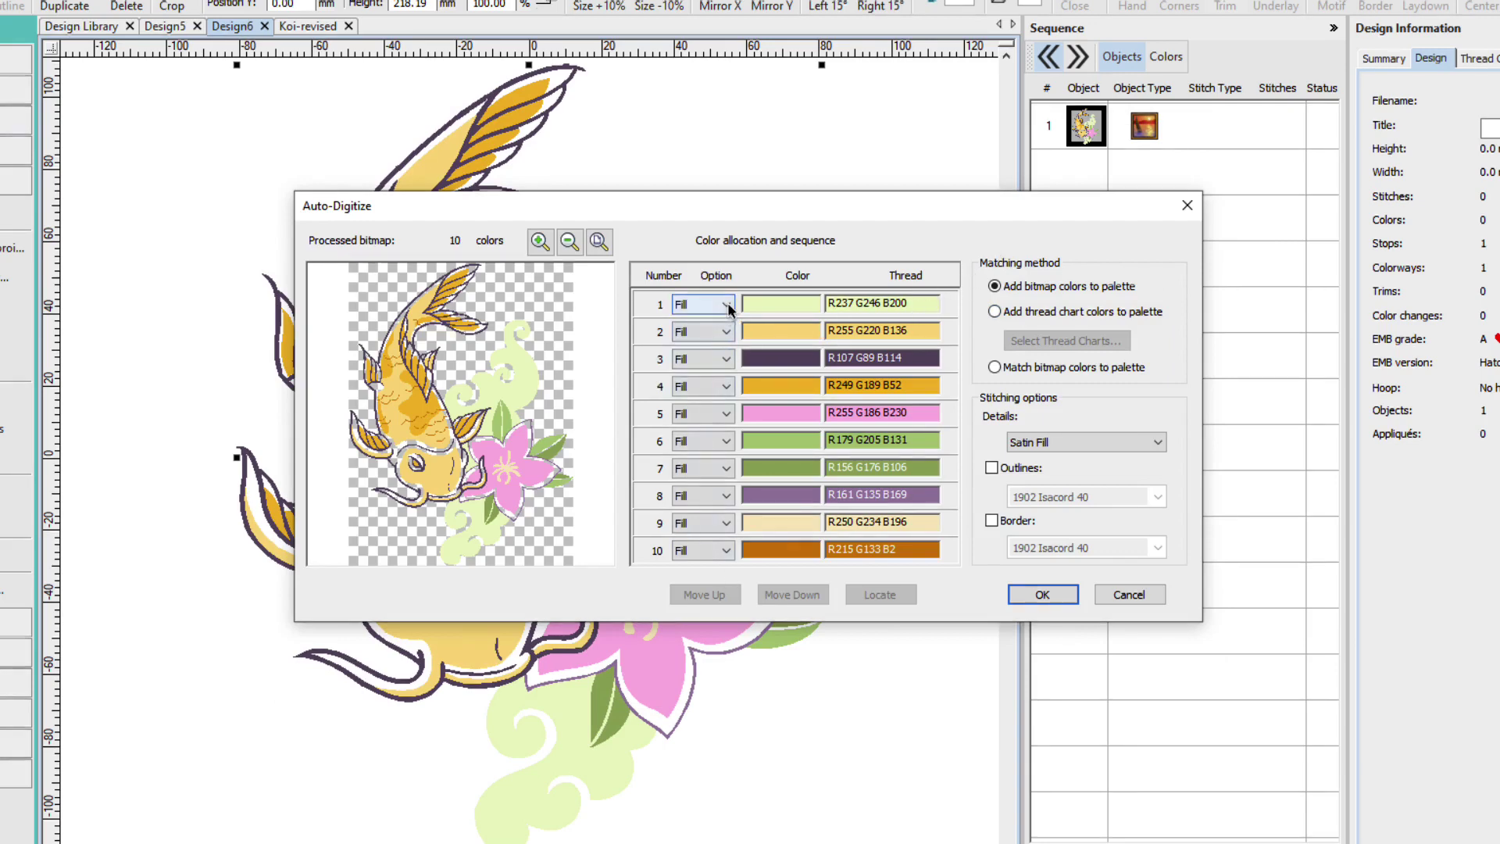
{"action": "left_click", "coordinate": [727, 306]}
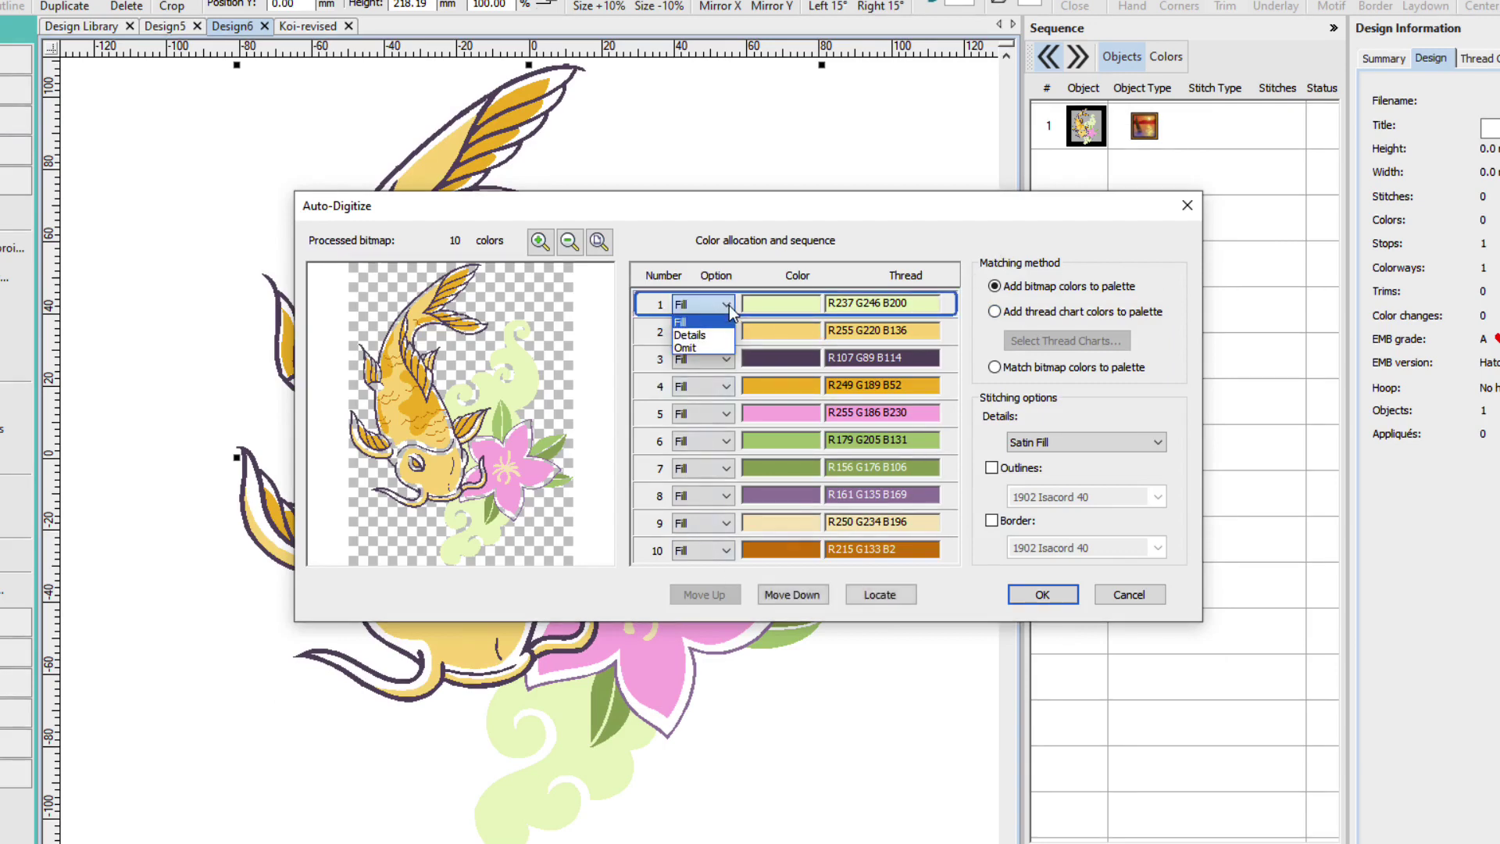
{"action": "left_click", "coordinate": [720, 354]}
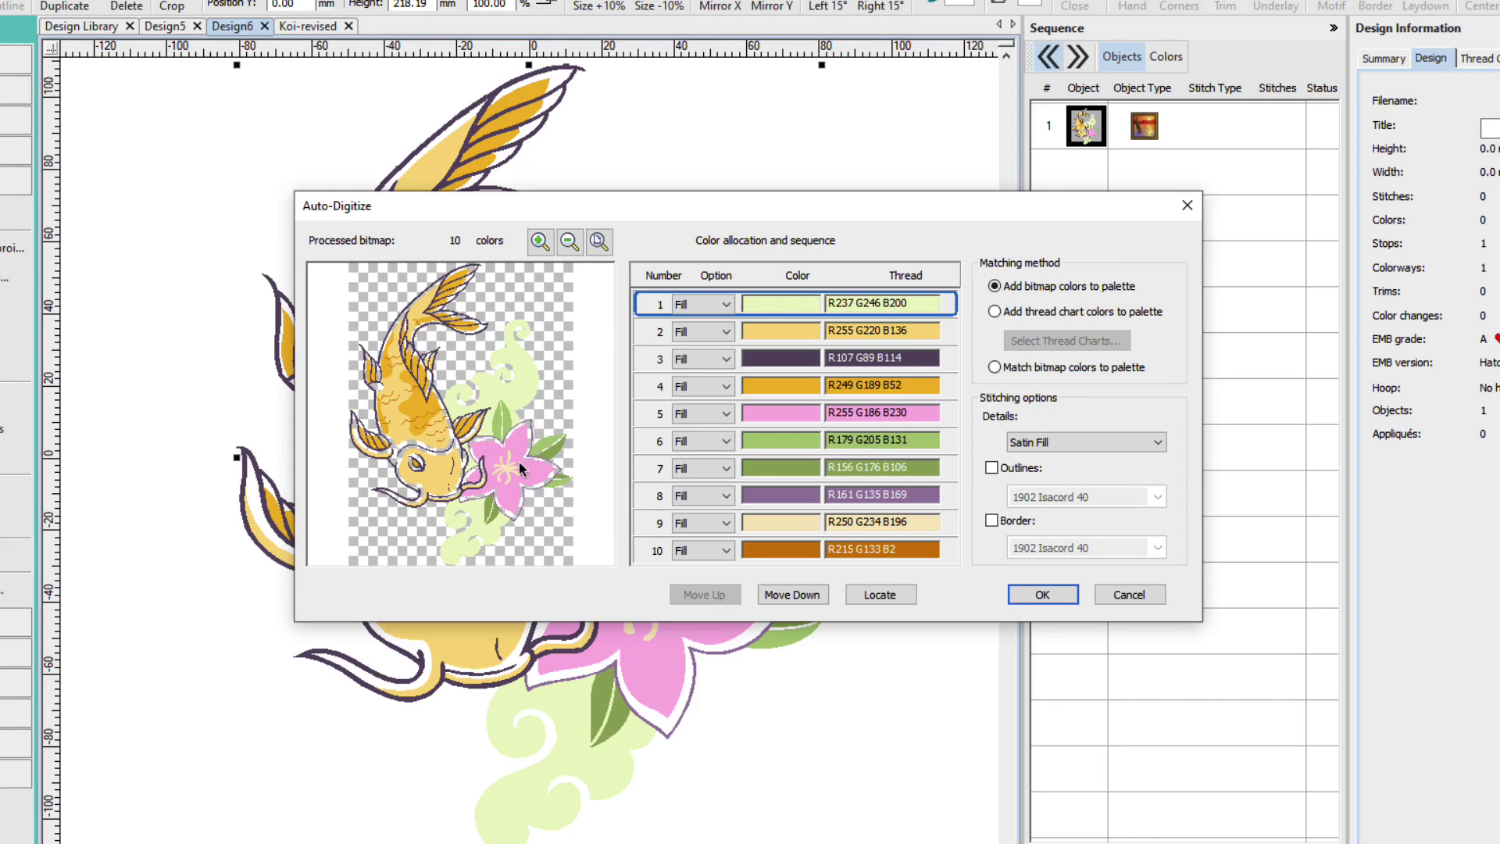
{"action": "left_click", "coordinate": [759, 358]}
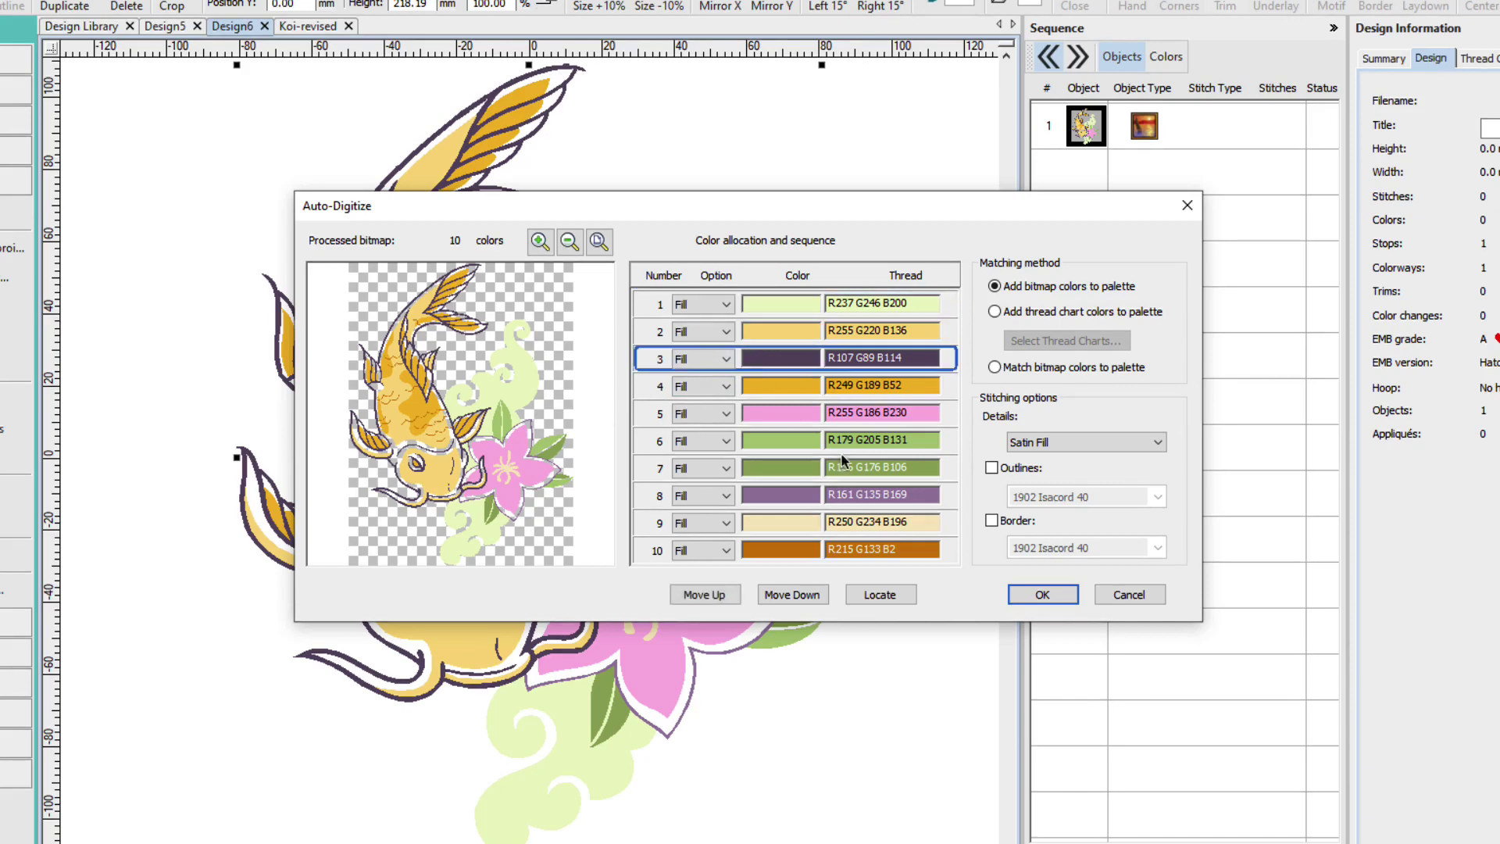
{"action": "left_click", "coordinate": [879, 596]}
- Move the dark purple colour to the last place in the stitching sequence
{"action": "left_click", "coordinate": [804, 599]}
{"action": "left_click", "coordinate": [803, 599]}
{"action": "left_click", "coordinate": [803, 599]}
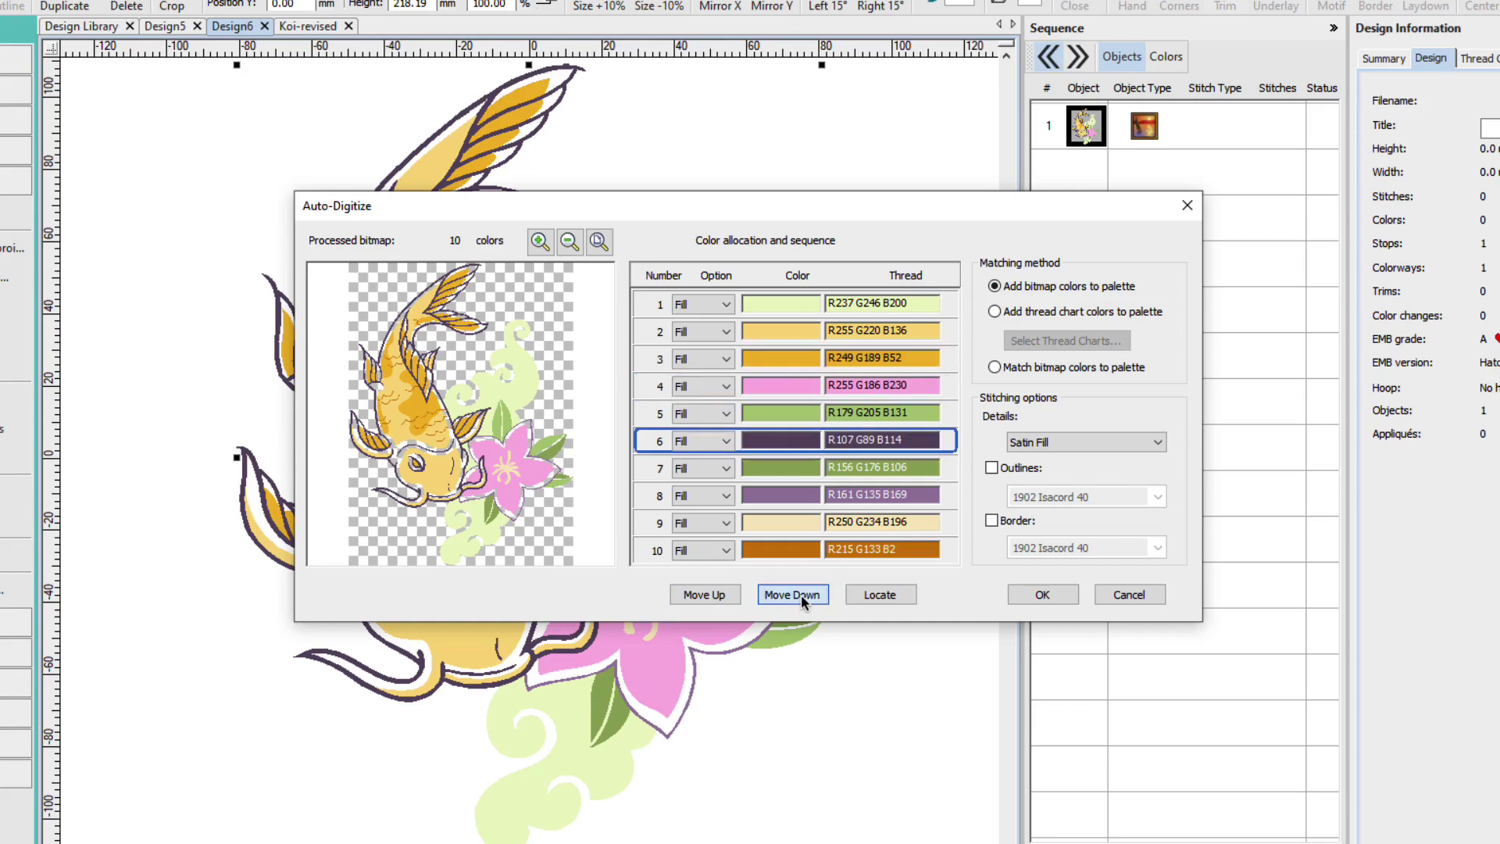
{"action": "left_click", "coordinate": [803, 599]}
{"action": "left_click", "coordinate": [802, 597]}
{"action": "left_click", "coordinate": [802, 597]}
{"action": "left_click", "coordinate": [803, 597]}
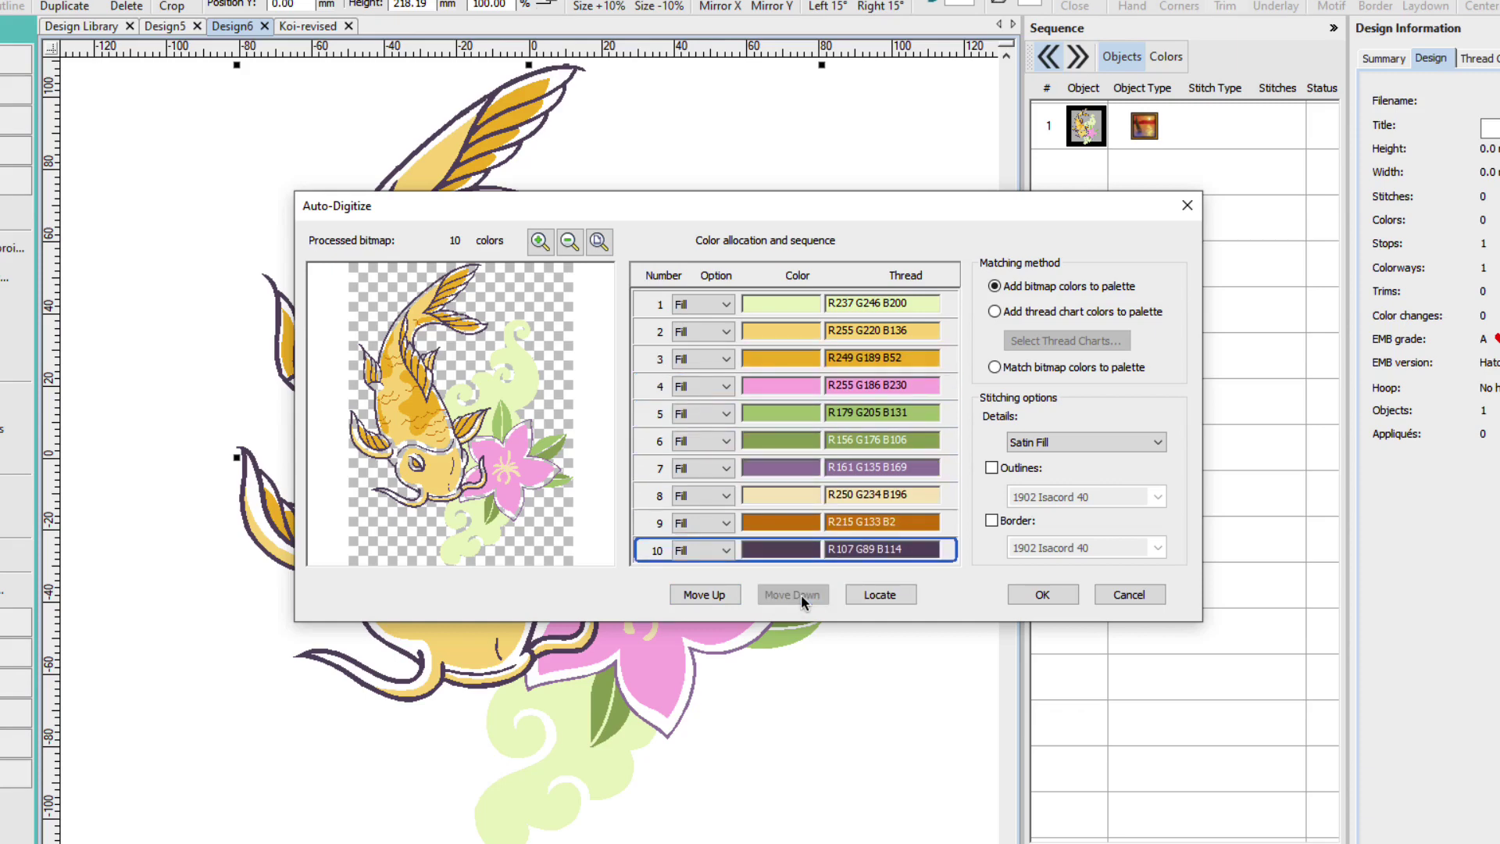
- Move green R179 G205 B131 to row 2 and darker green R156 G176 B106 to row 3
{"action": "left_click", "coordinate": [790, 305]}
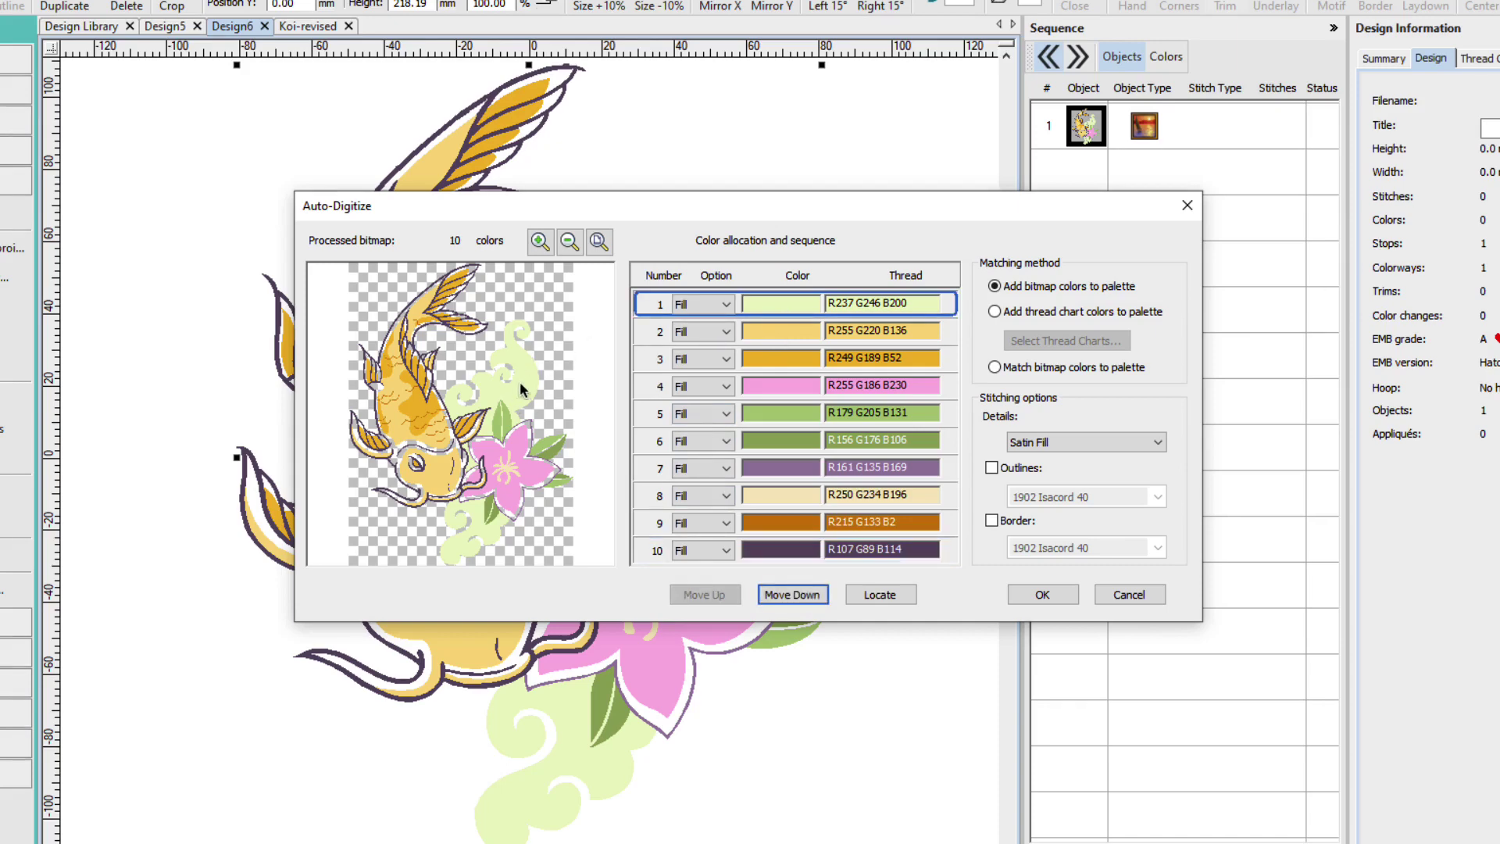
{"action": "left_click", "coordinate": [810, 413]}
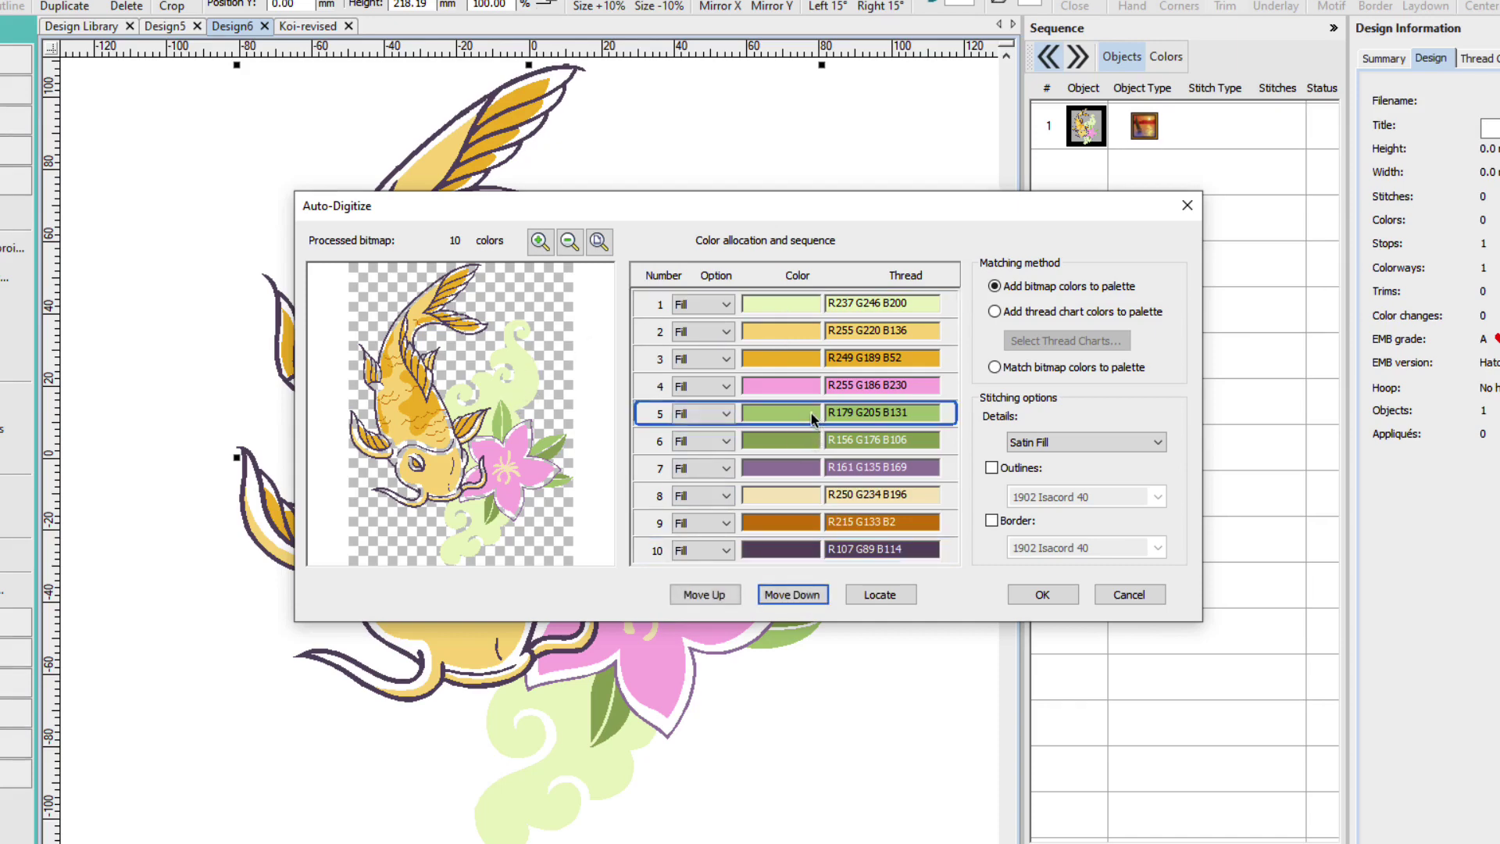
{"action": "left_click", "coordinate": [715, 595]}
{"action": "left_click", "coordinate": [717, 596]}
{"action": "left_click", "coordinate": [719, 596]}
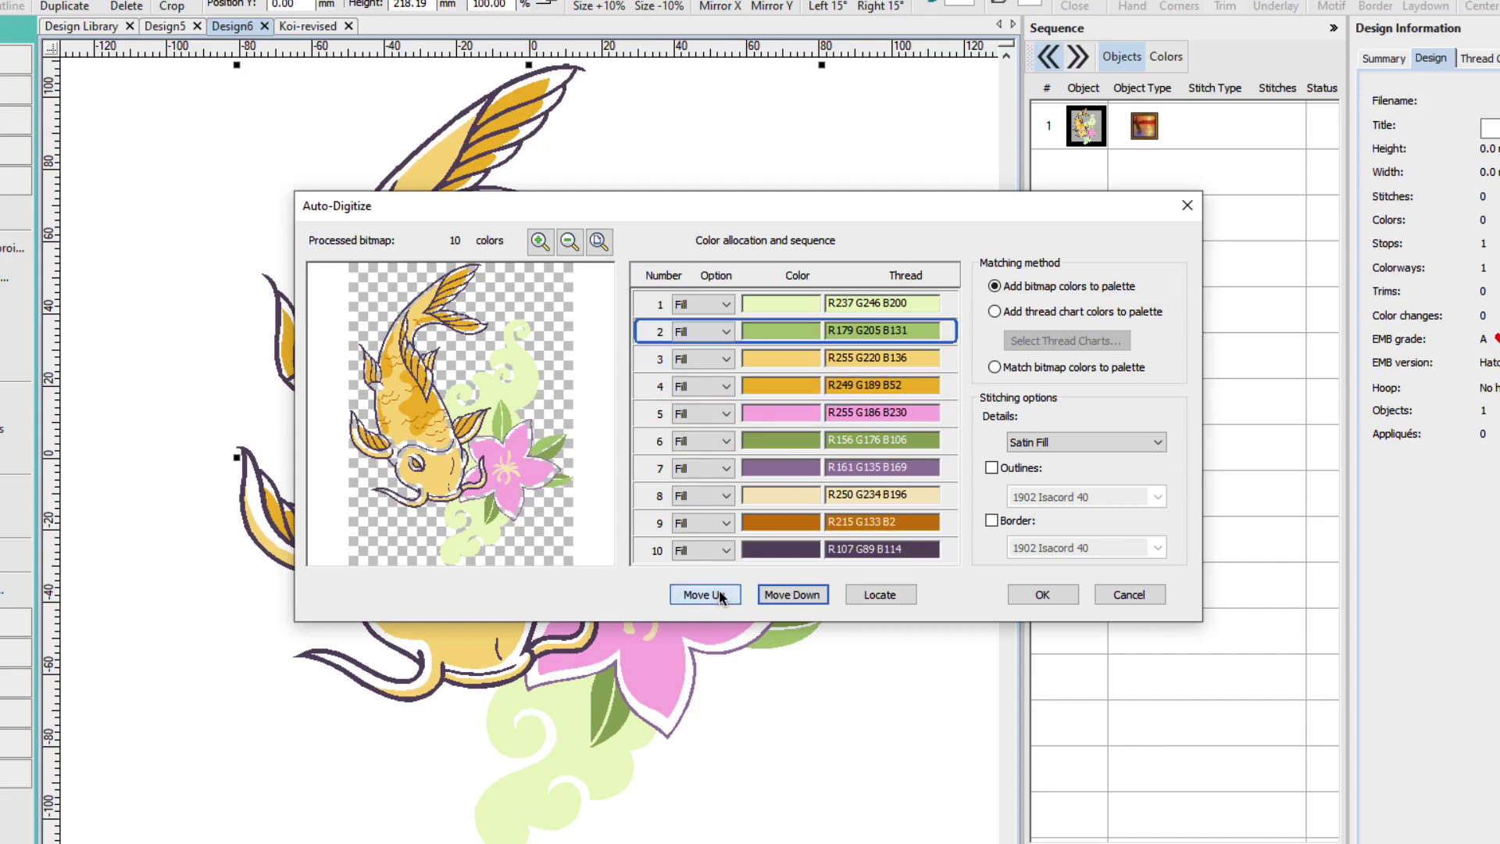
{"action": "left_click", "coordinate": [772, 440]}
{"action": "left_click", "coordinate": [719, 595]}
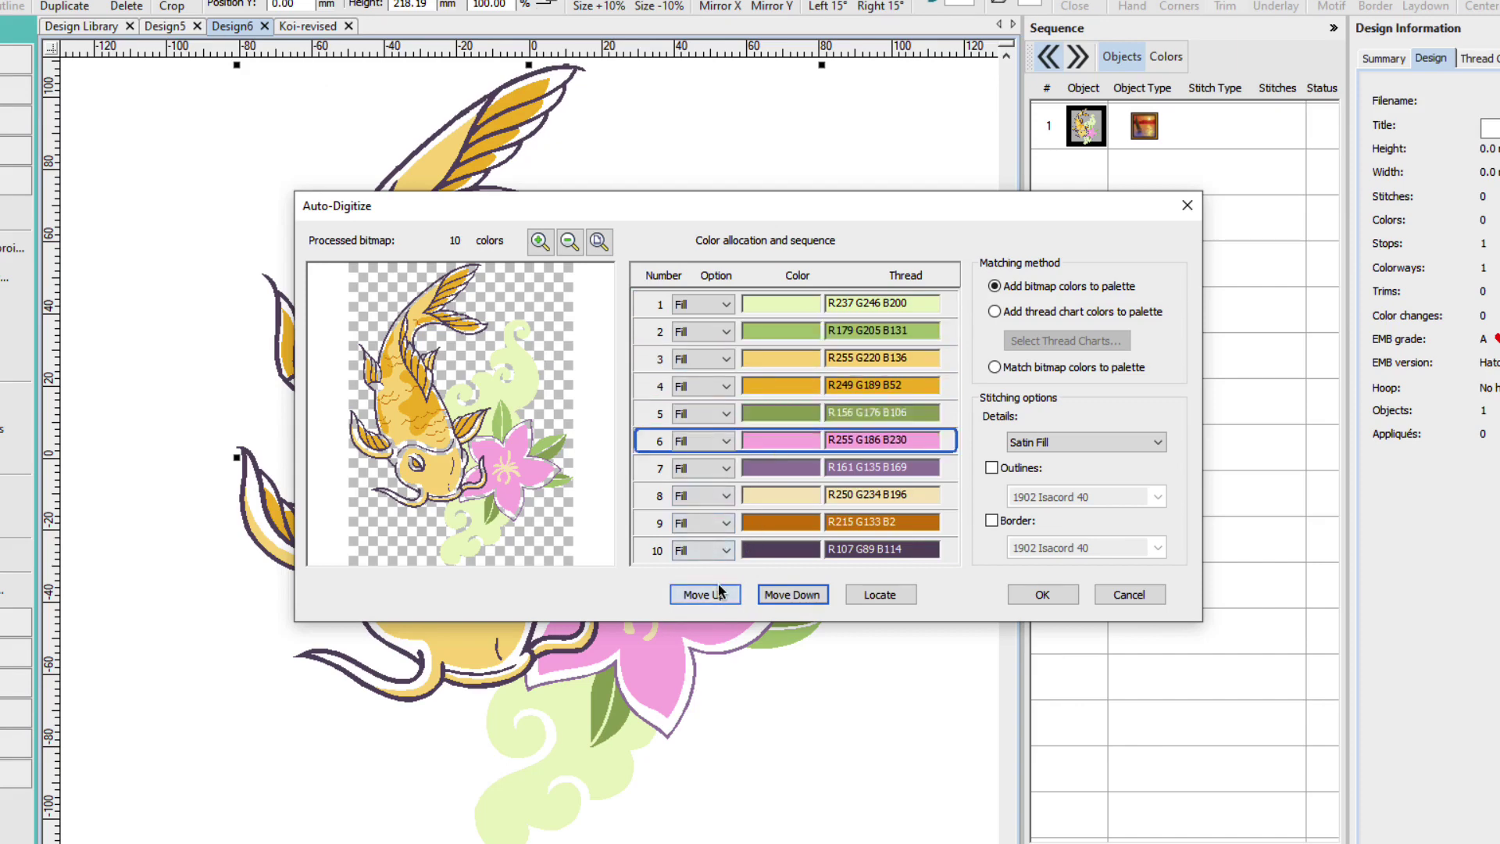
{"action": "left_click", "coordinate": [719, 595]}
{"action": "left_click", "coordinate": [719, 595]}
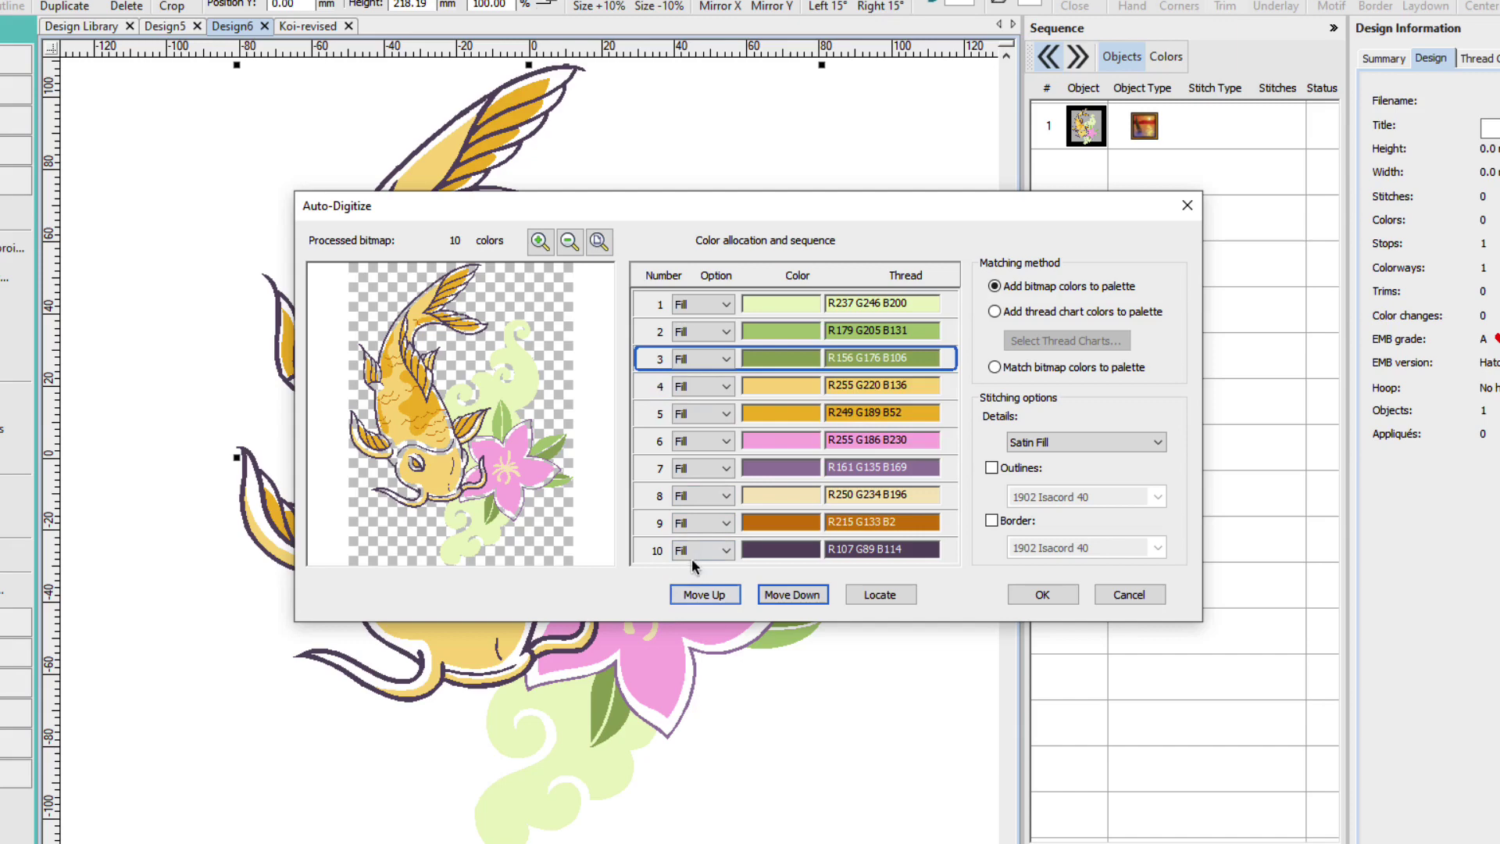
- Move pink R255 G186 B230 to row 4, purple R161 G135 B169 to 5, cream R250 G234 B196 to 6
{"action": "left_click", "coordinate": [748, 441]}
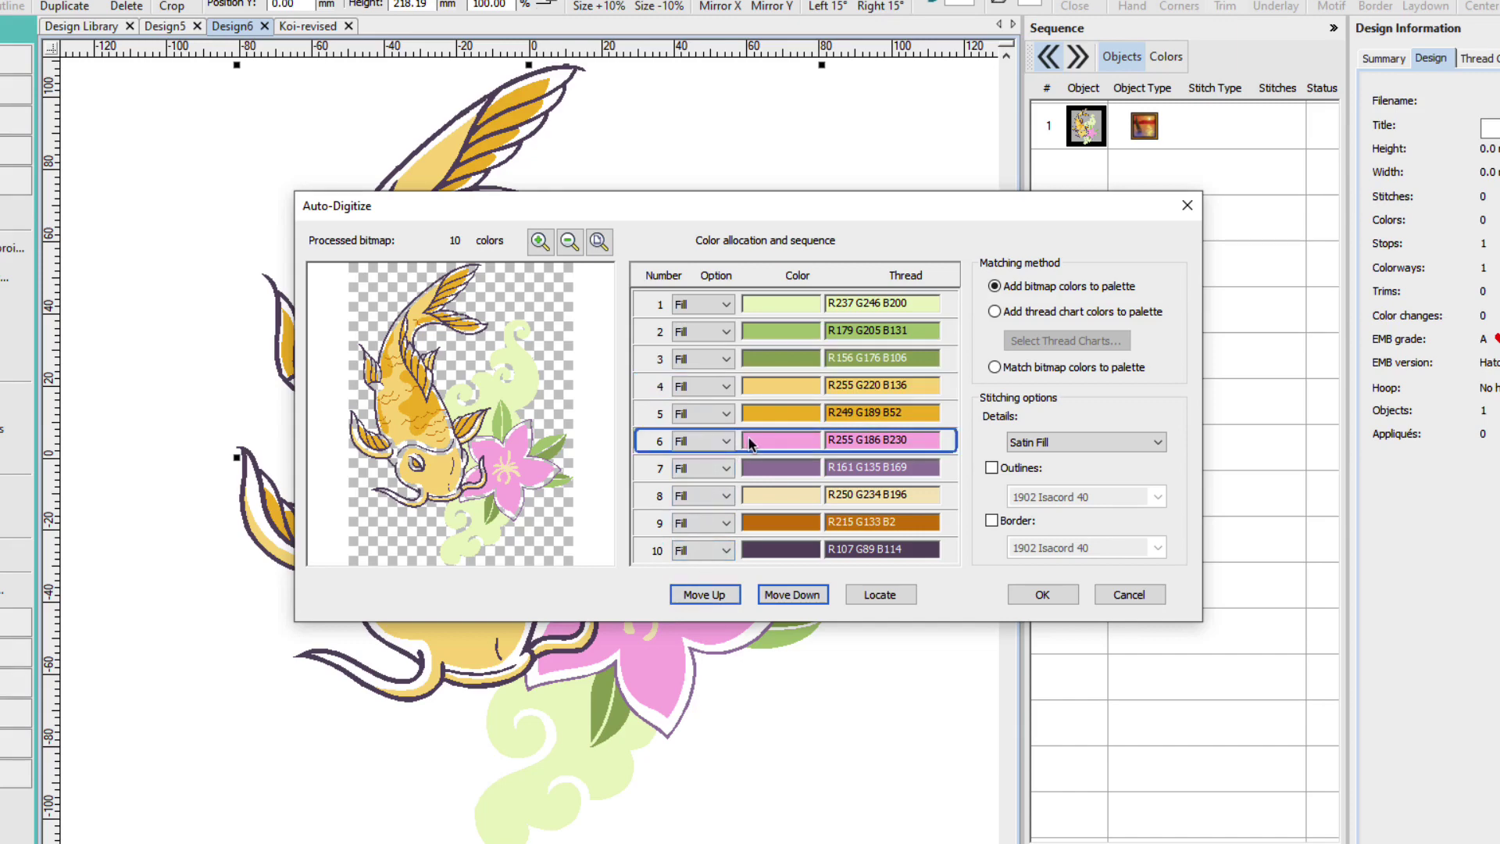
{"action": "left_click", "coordinate": [706, 594]}
{"action": "left_click", "coordinate": [706, 594]}
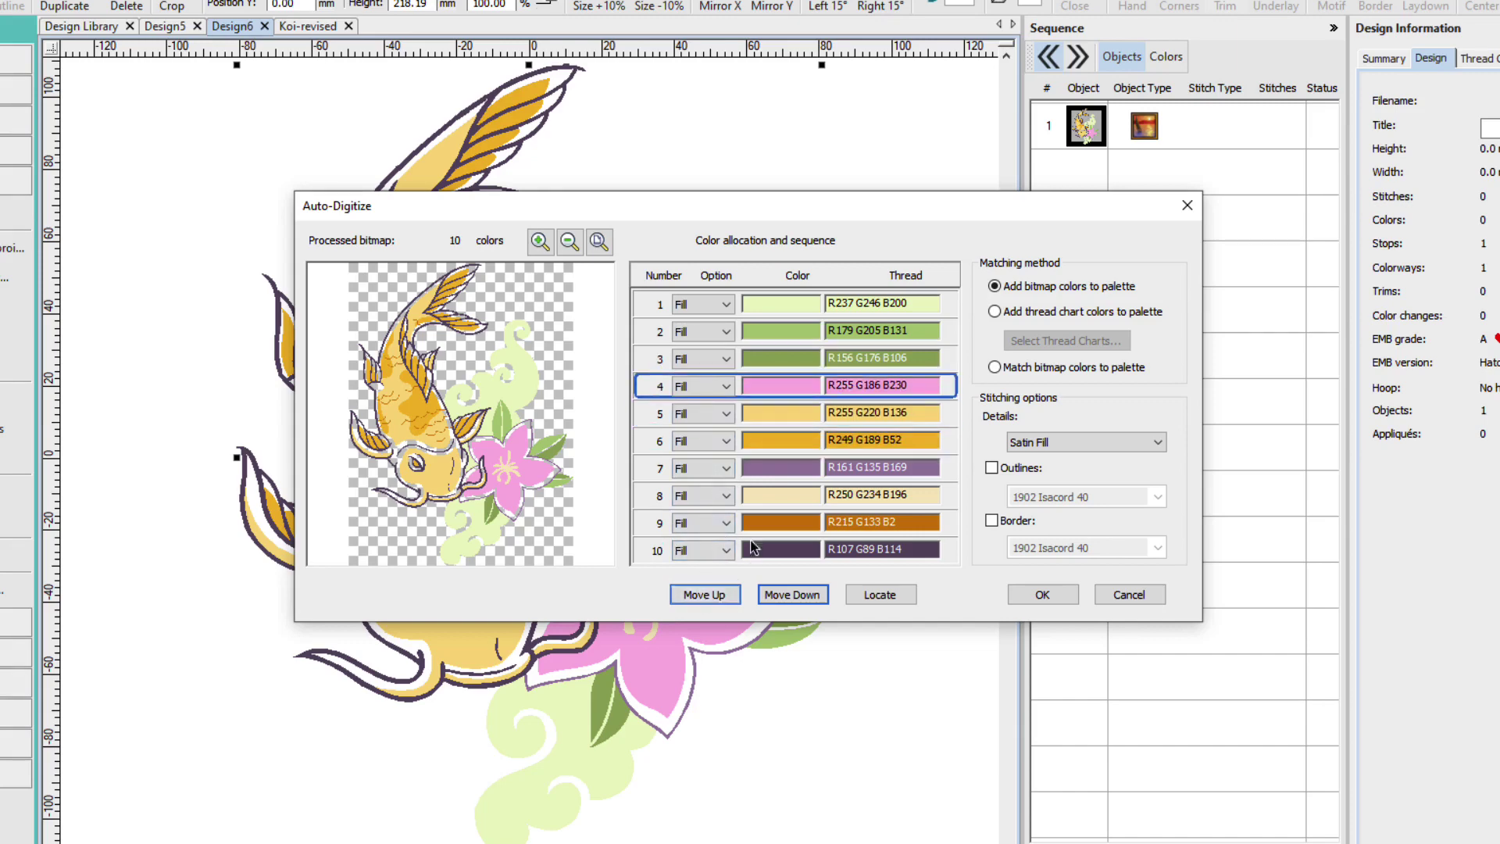
{"action": "left_click", "coordinate": [778, 470]}
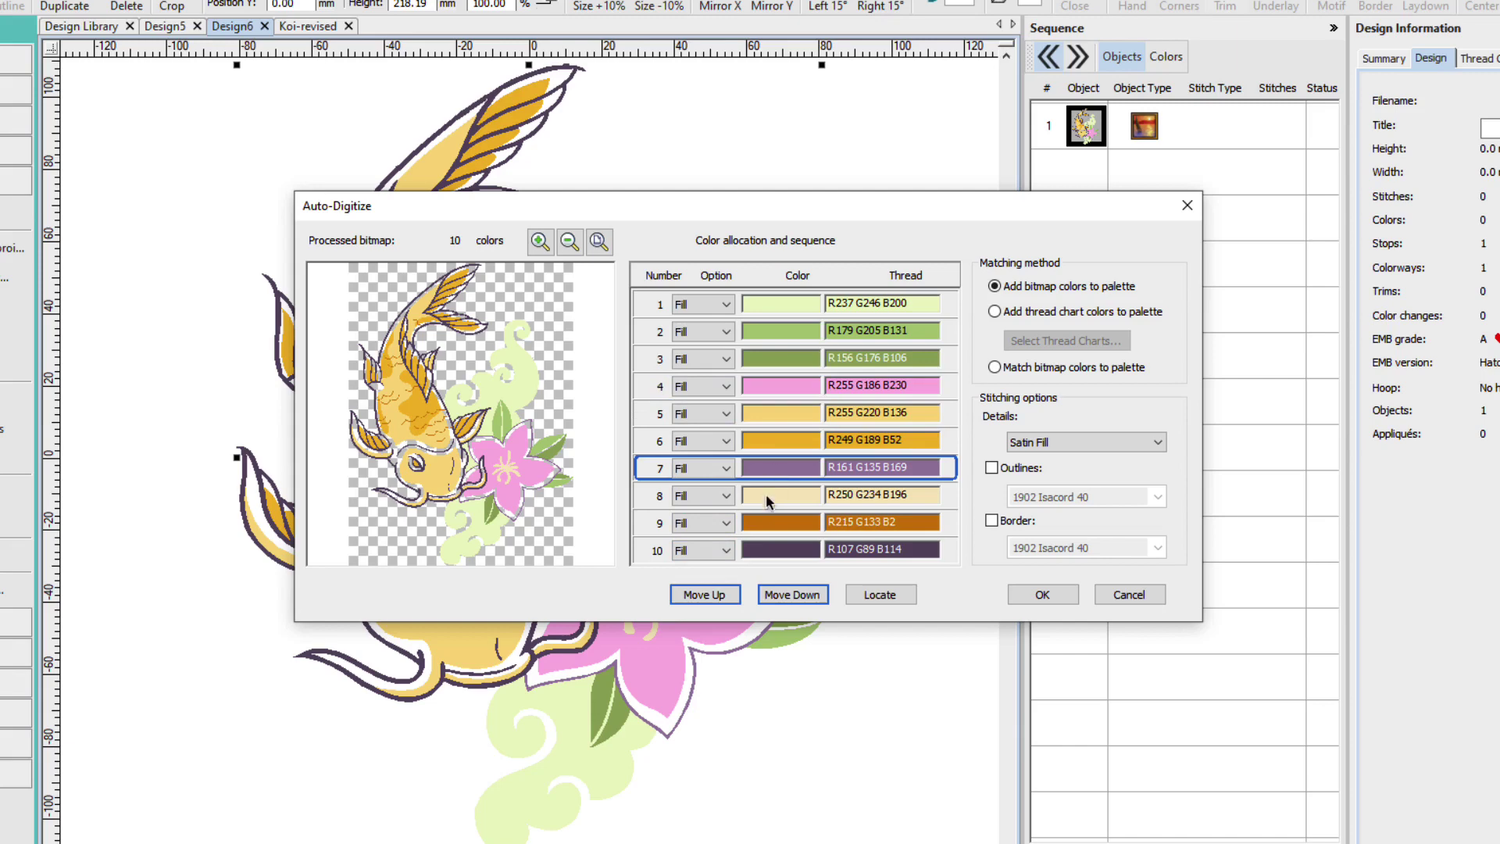
{"action": "left_click", "coordinate": [875, 596]}
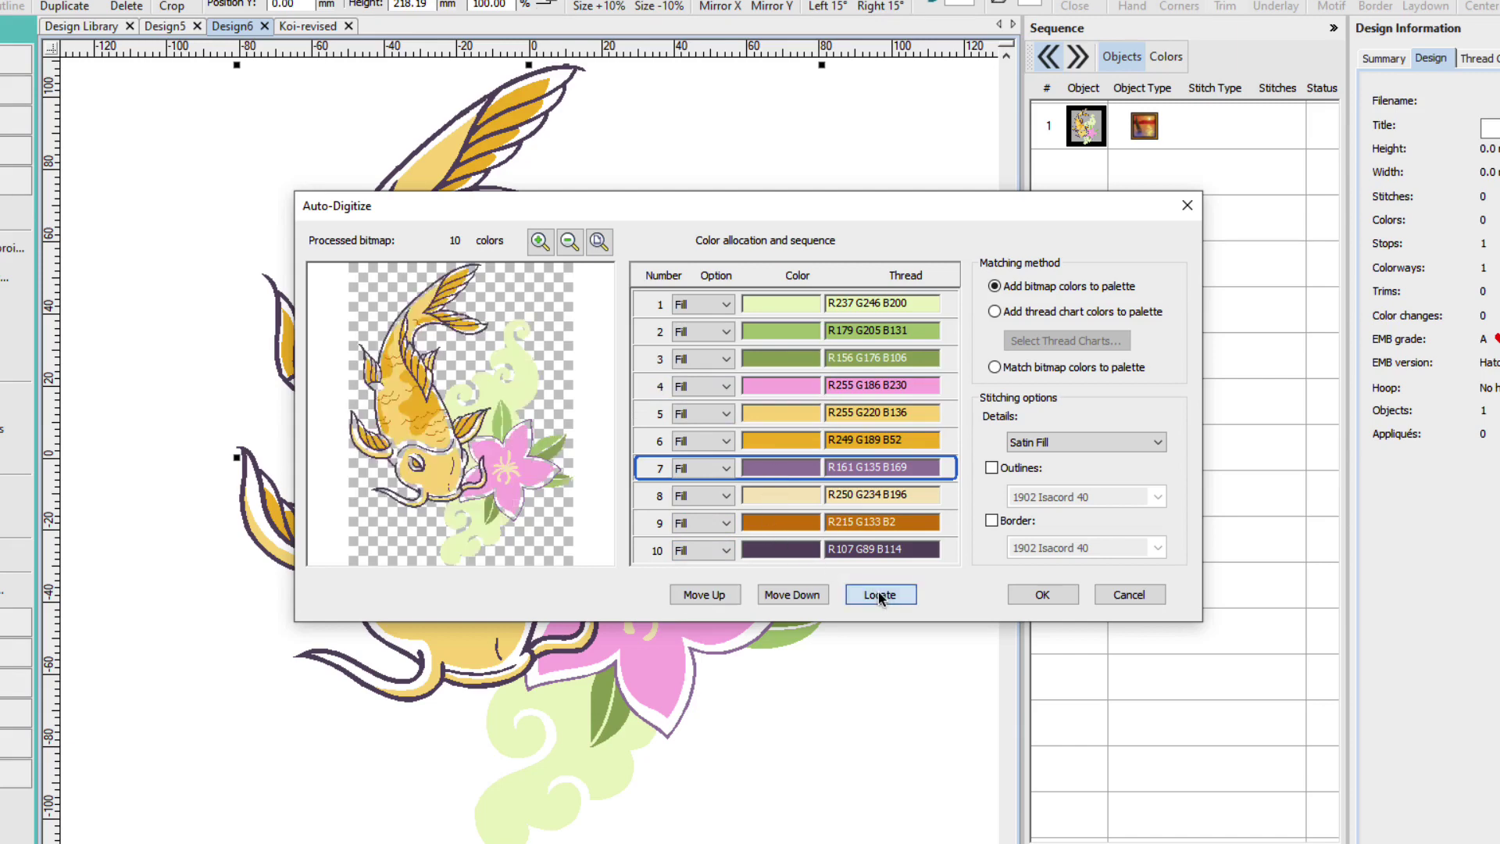
{"action": "left_click", "coordinate": [717, 595]}
{"action": "left_click", "coordinate": [719, 596]}
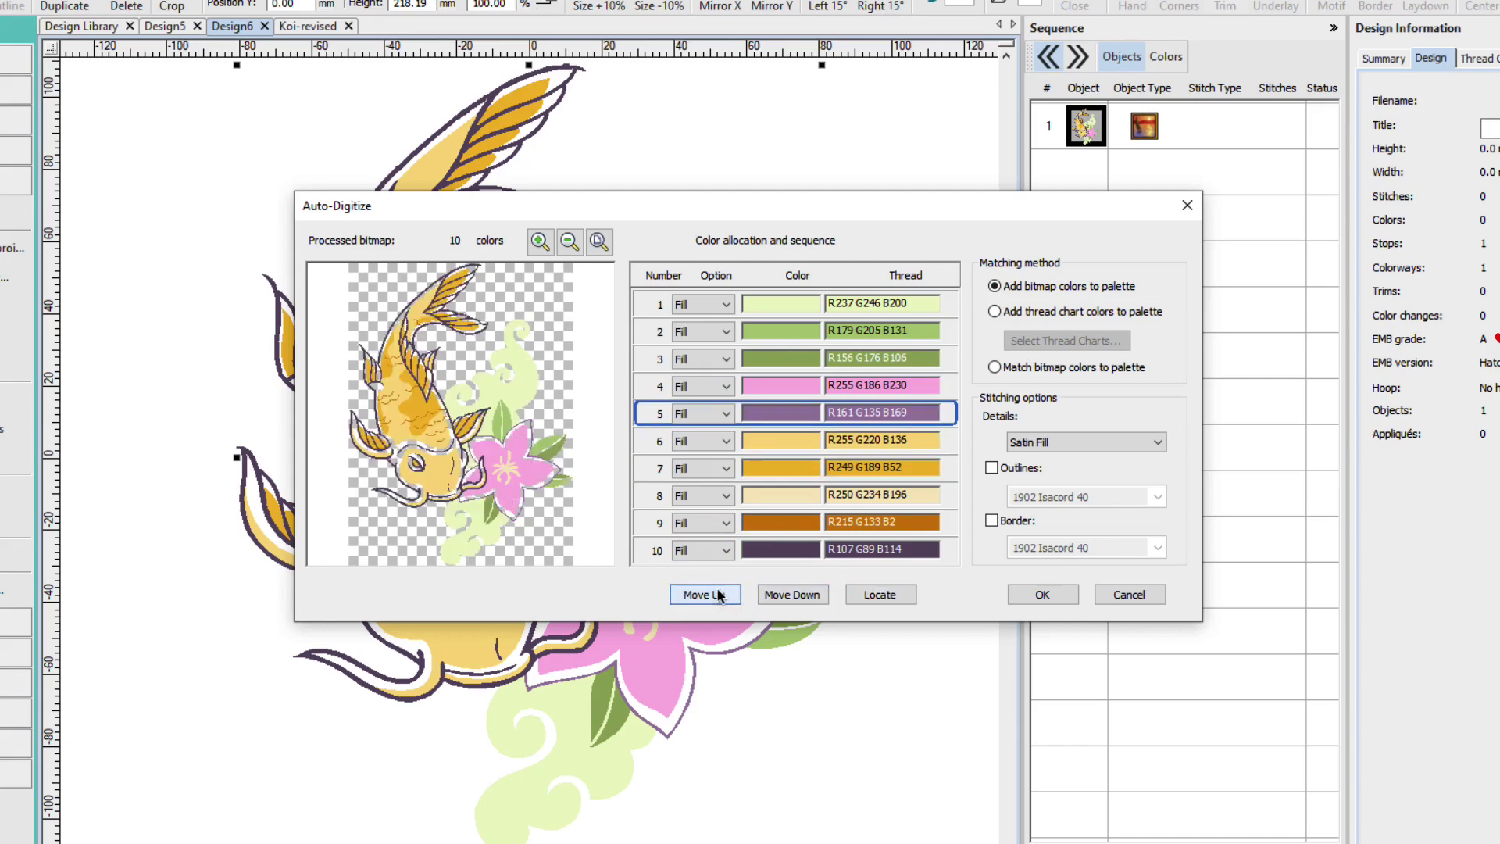
{"action": "left_click", "coordinate": [791, 497]}
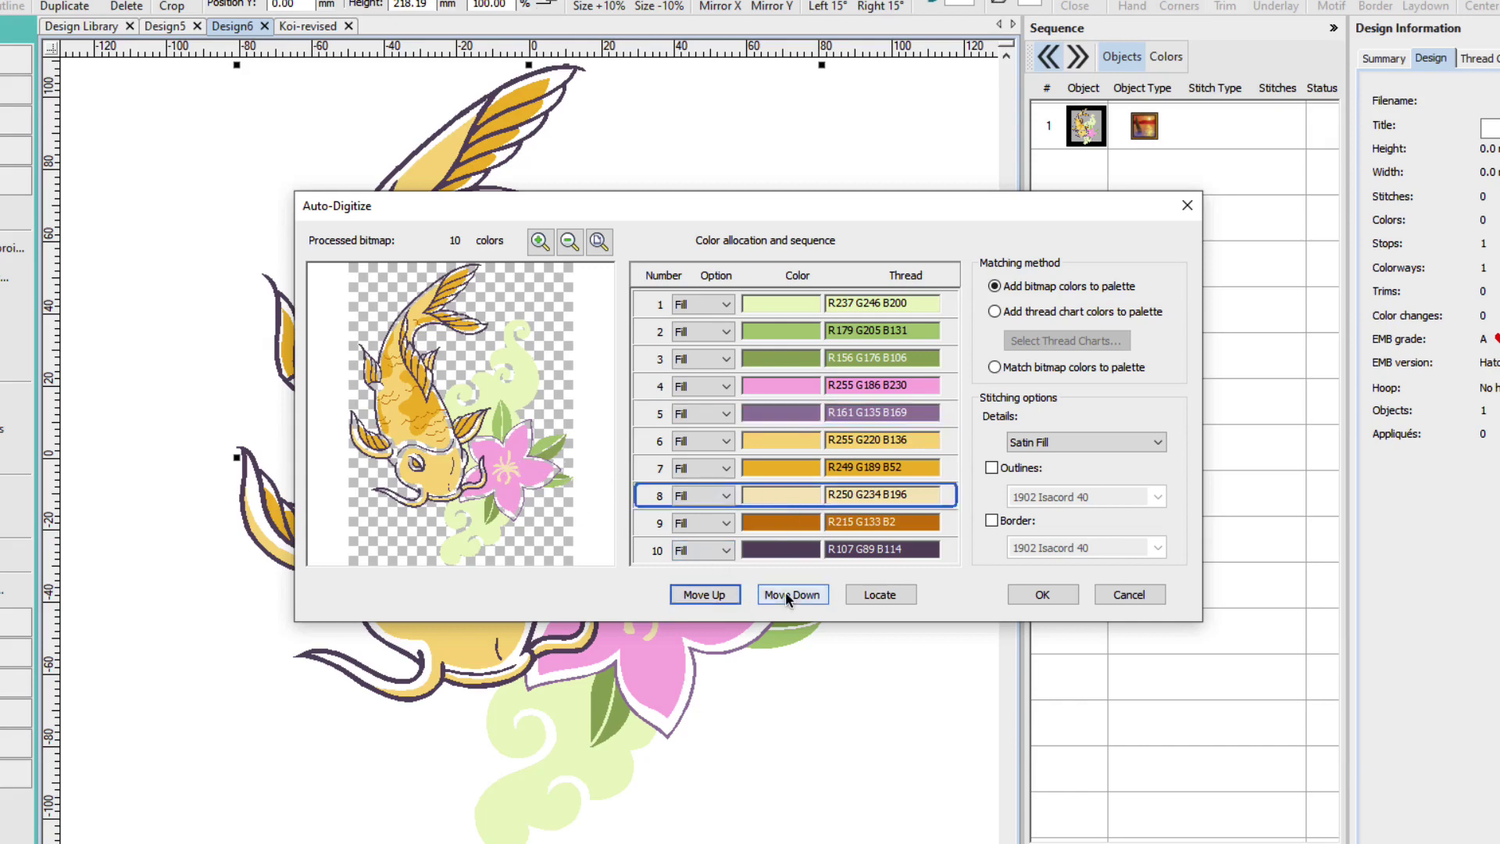
{"action": "left_click", "coordinate": [880, 595]}
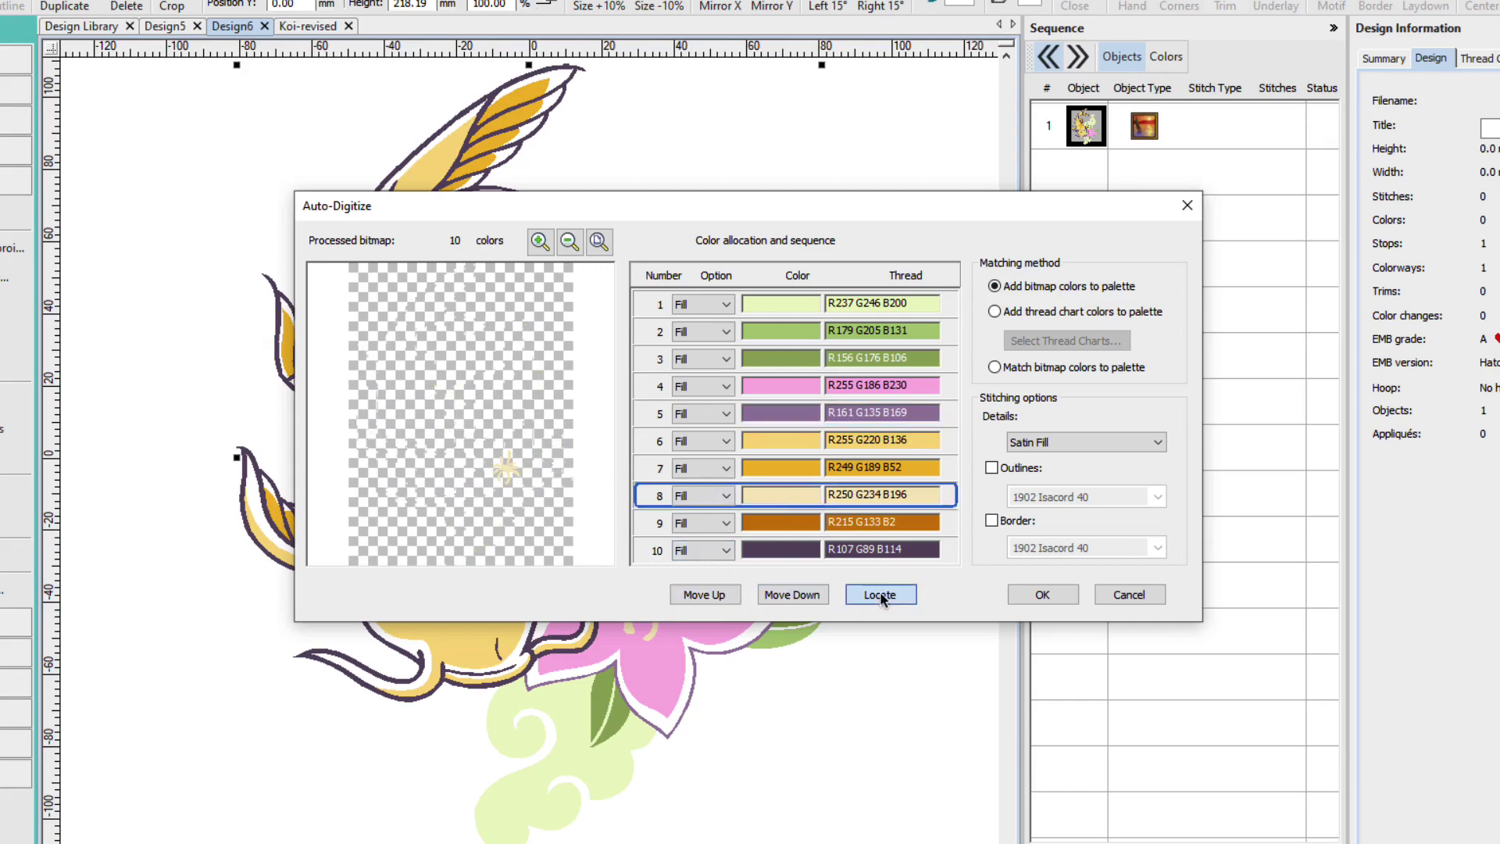
{"action": "left_click", "coordinate": [719, 596]}
{"action": "left_click", "coordinate": [719, 596]}
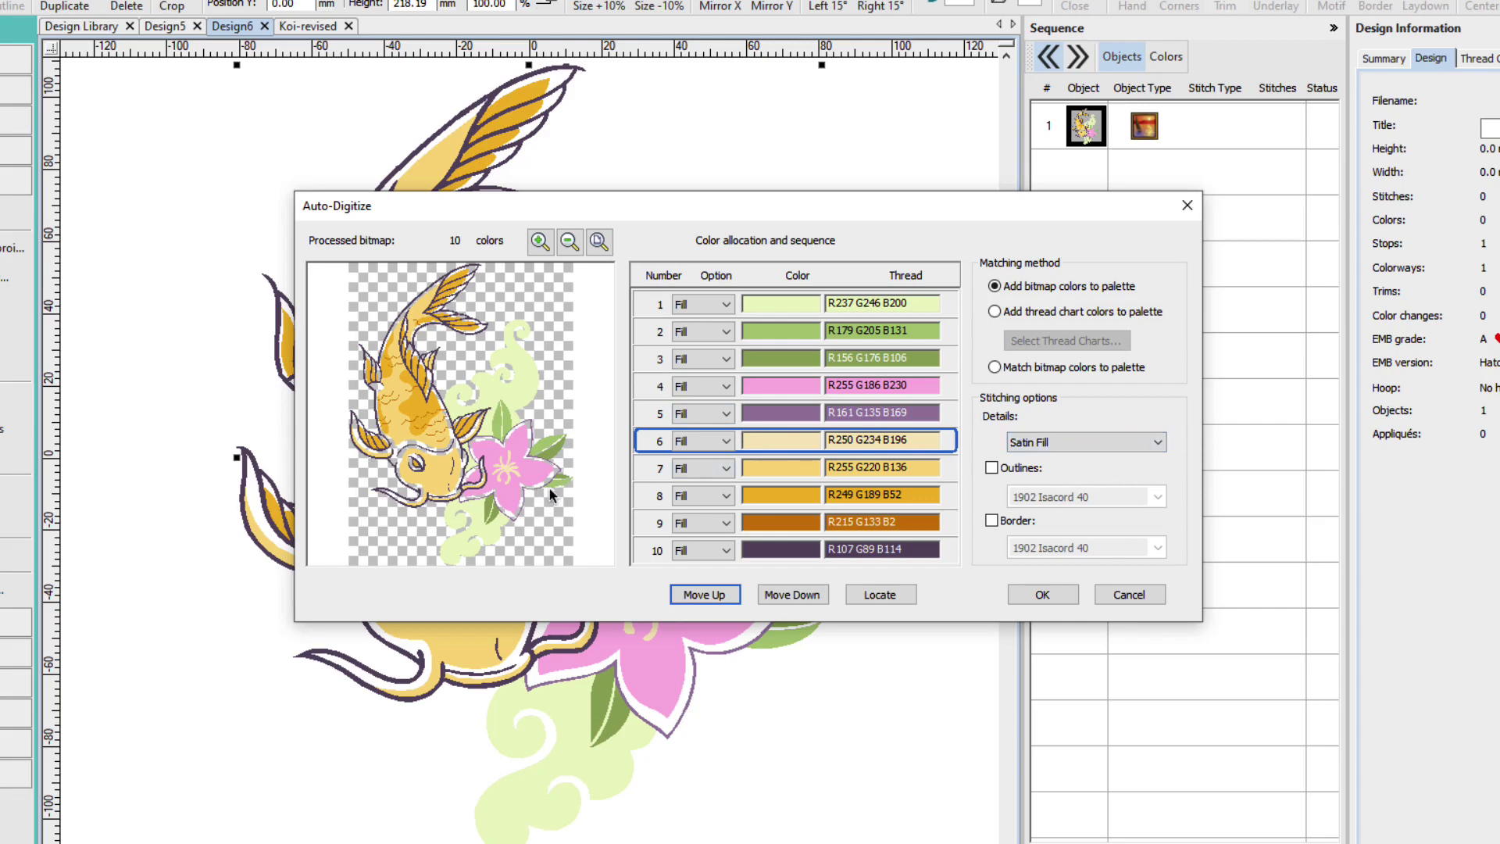
- Make the purple and dark orange colours Centerline details and add Isacord thread chart colours to the palette
{"action": "left_click", "coordinate": [726, 415]}
{"action": "left_click", "coordinate": [710, 443]}
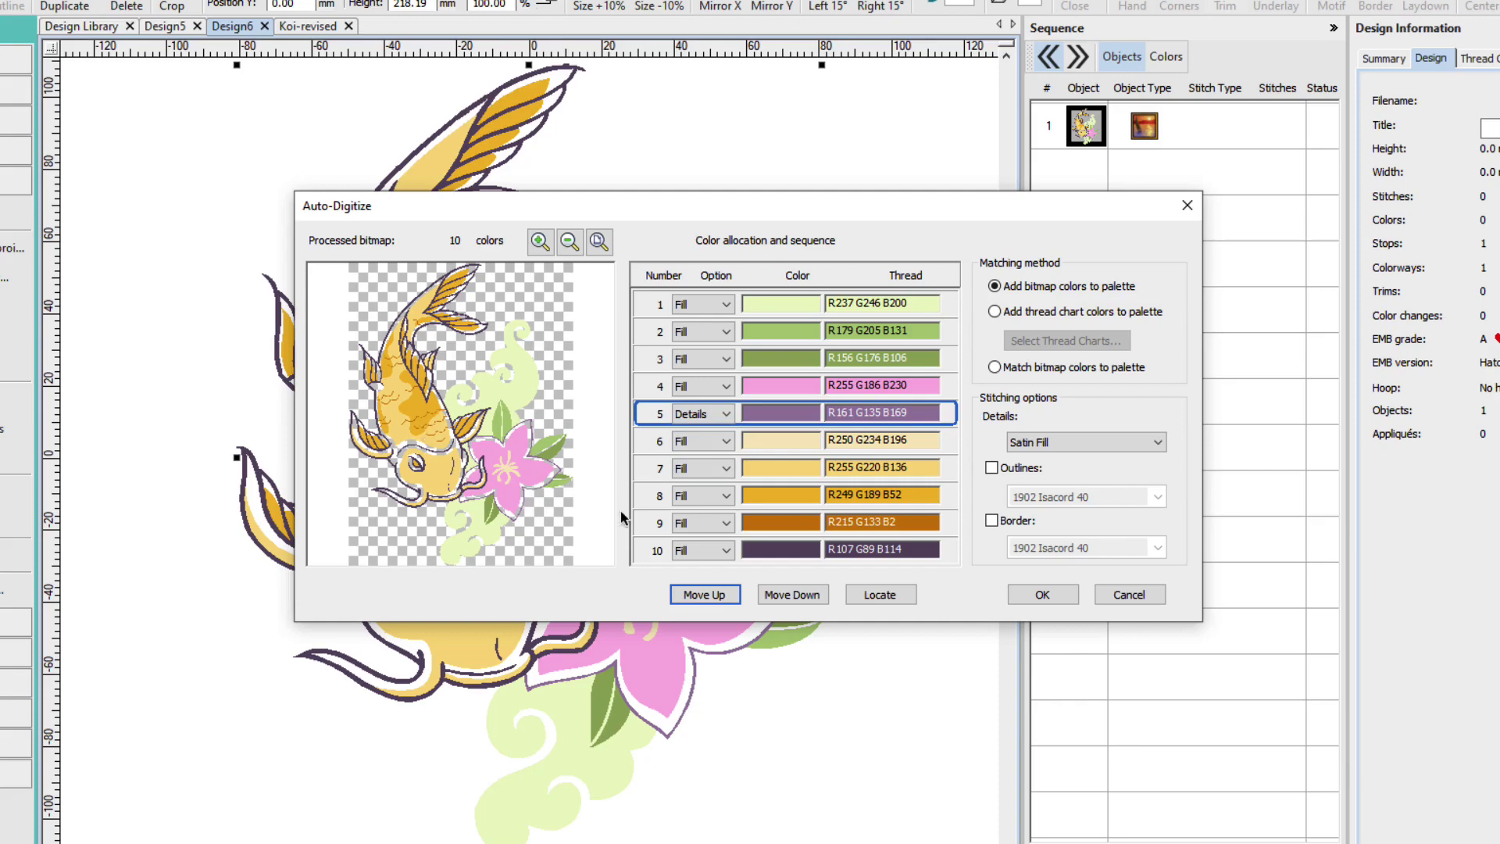
{"action": "left_click", "coordinate": [725, 523]}
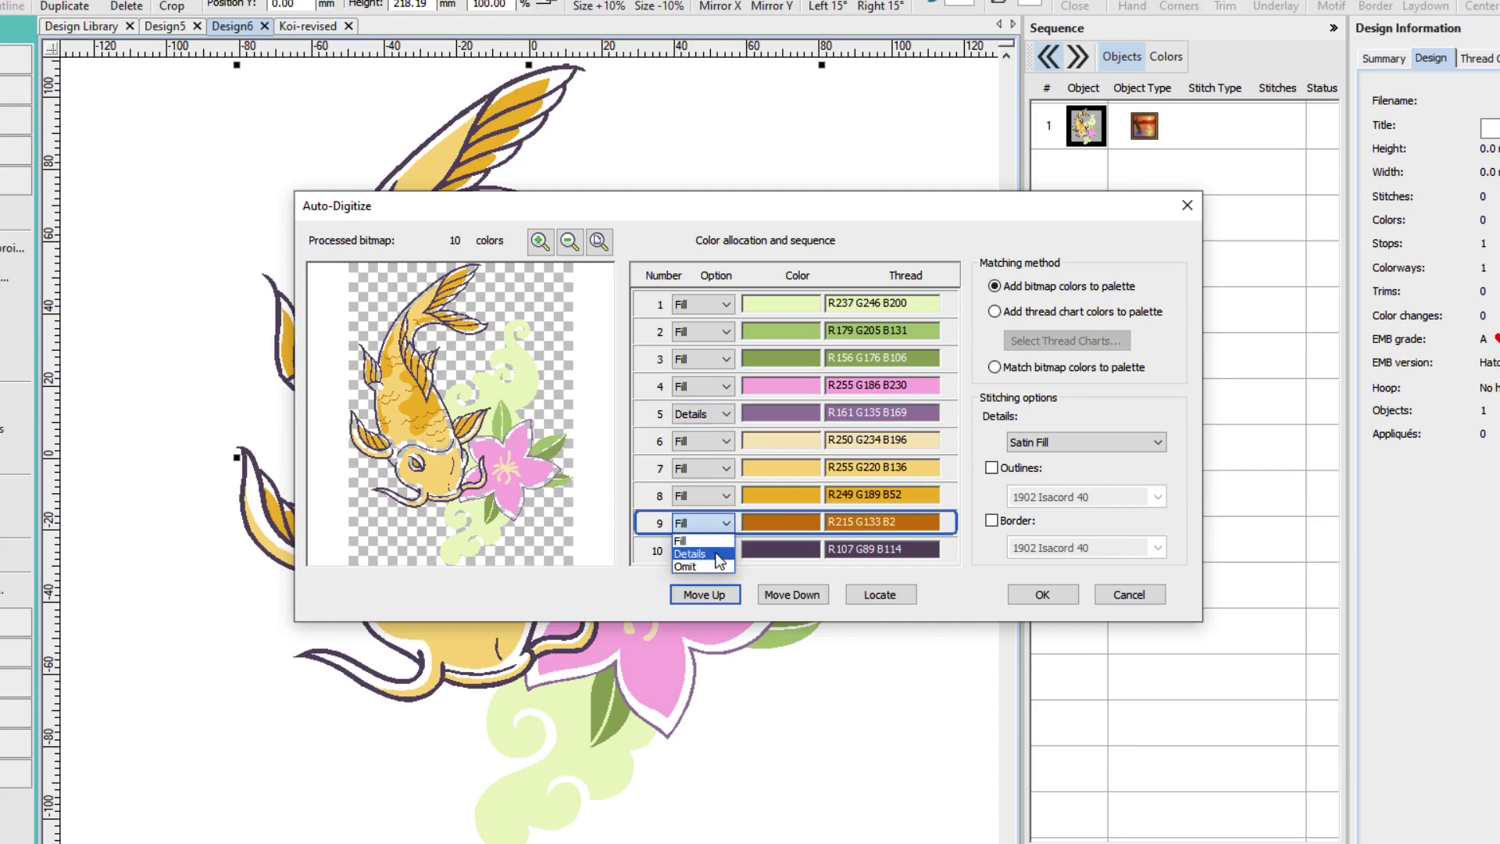
{"action": "left_click", "coordinate": [718, 556]}
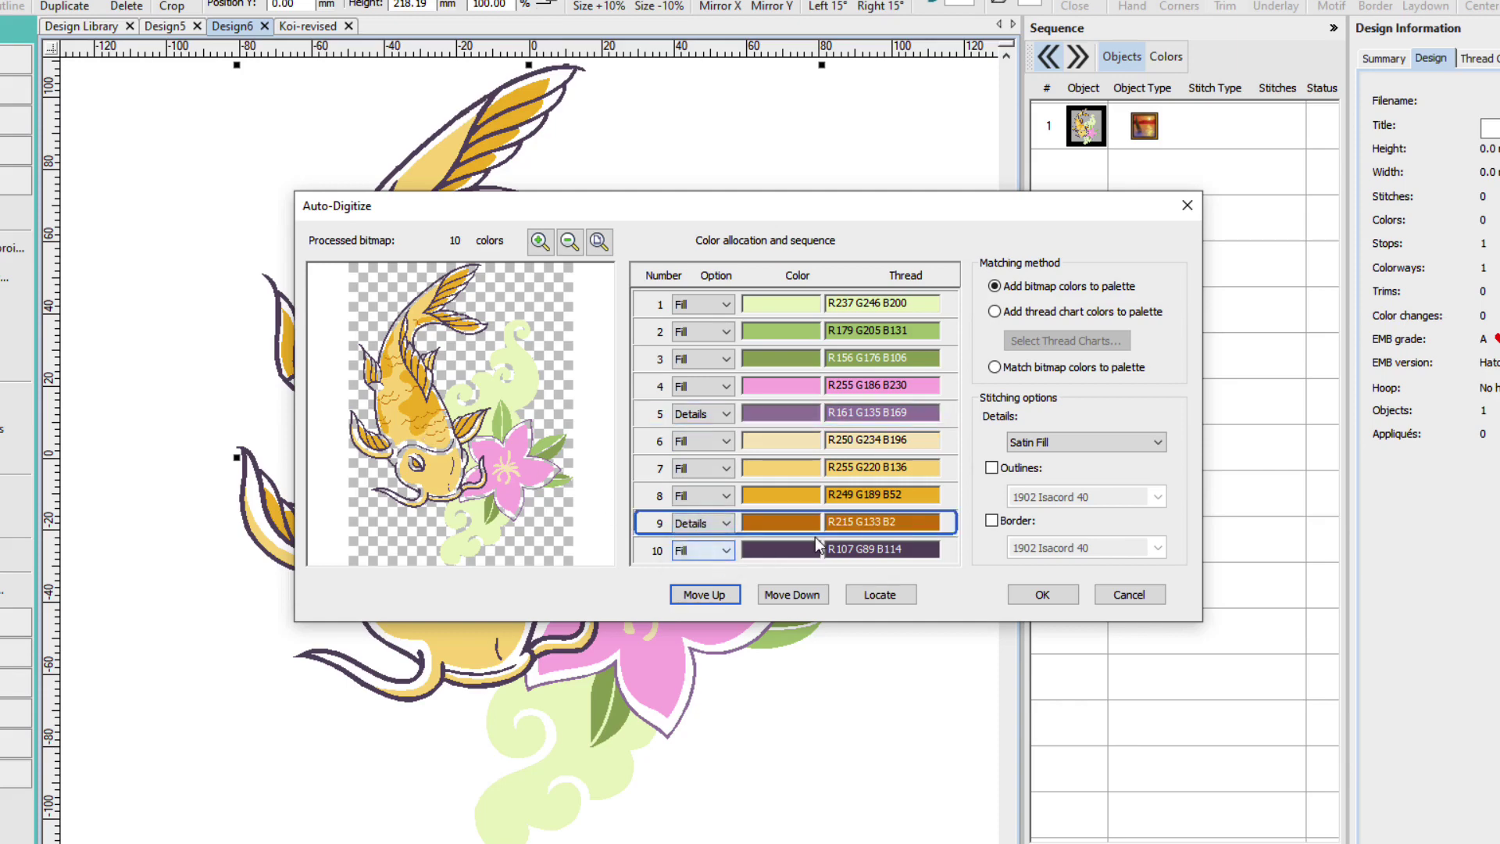
{"action": "left_click", "coordinate": [1074, 443]}
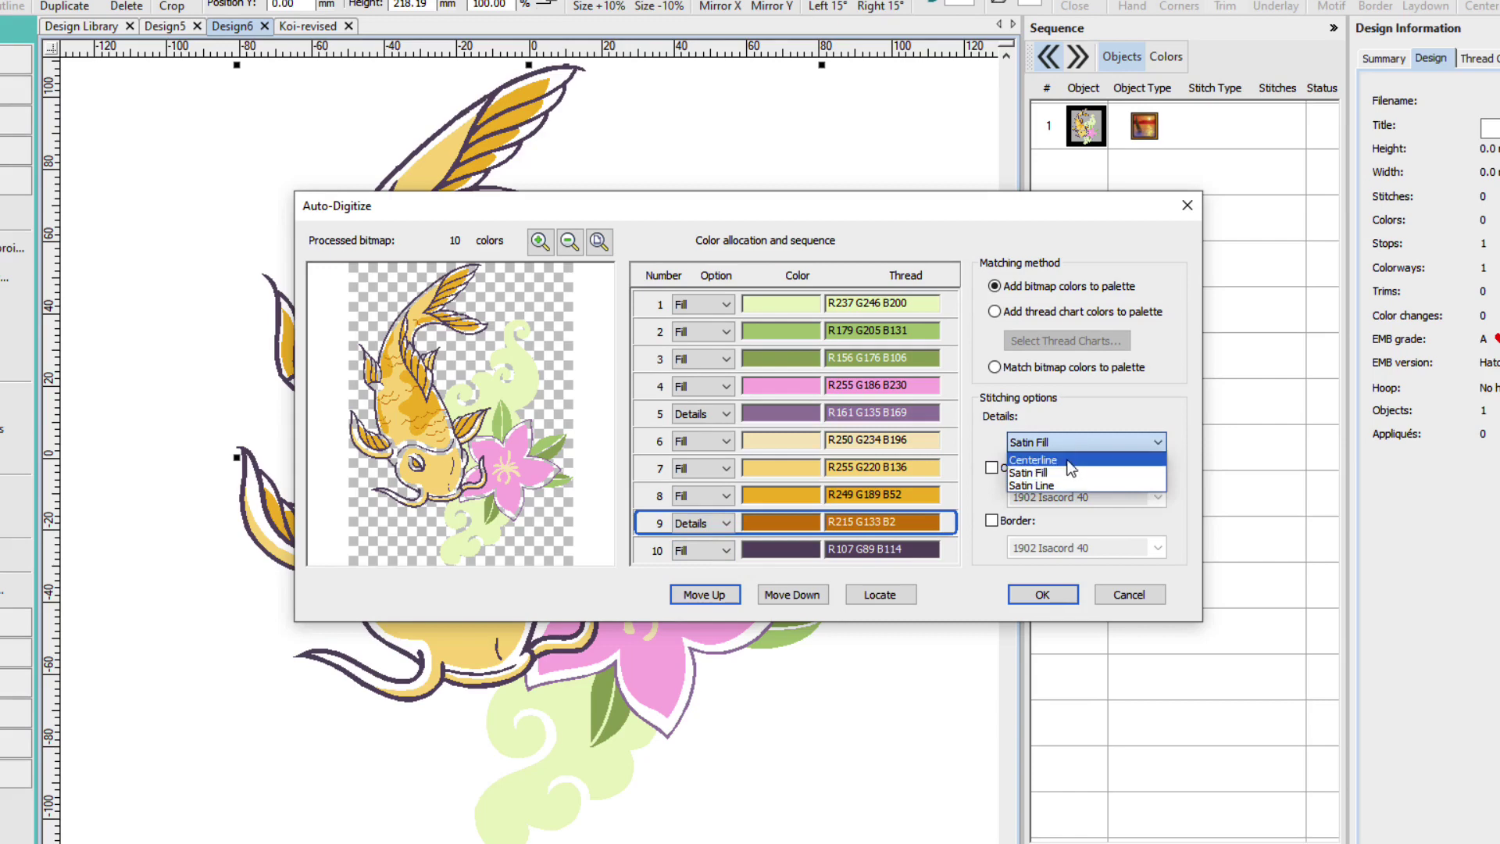
{"action": "left_click", "coordinate": [1065, 461]}
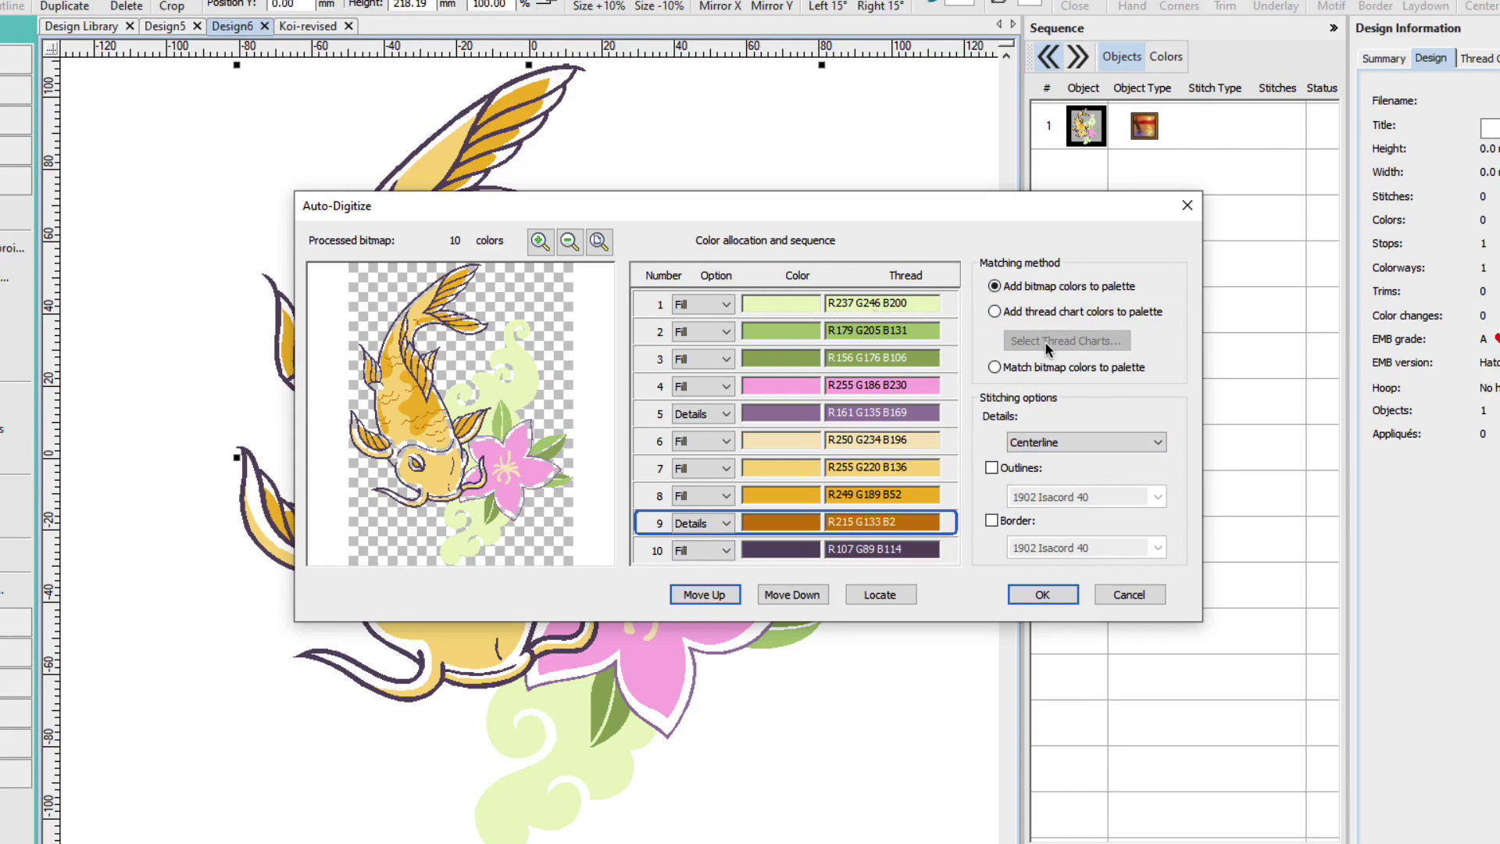
{"action": "left_click", "coordinate": [994, 311]}
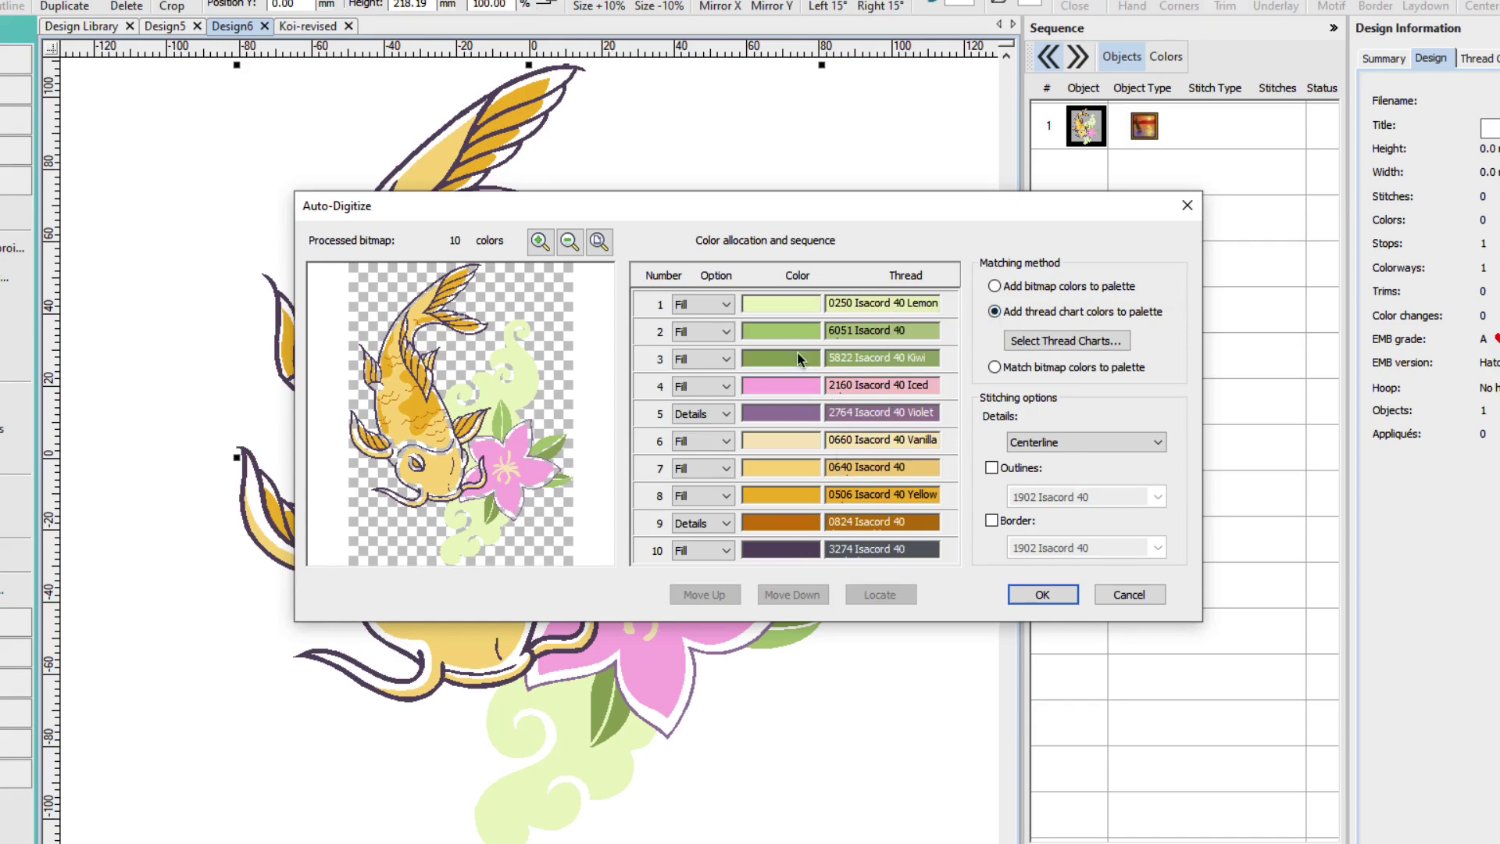
- Generate the koi embroidery in Design6 and select its body fill next to Design5
{"action": "left_click", "coordinate": [1050, 596]}
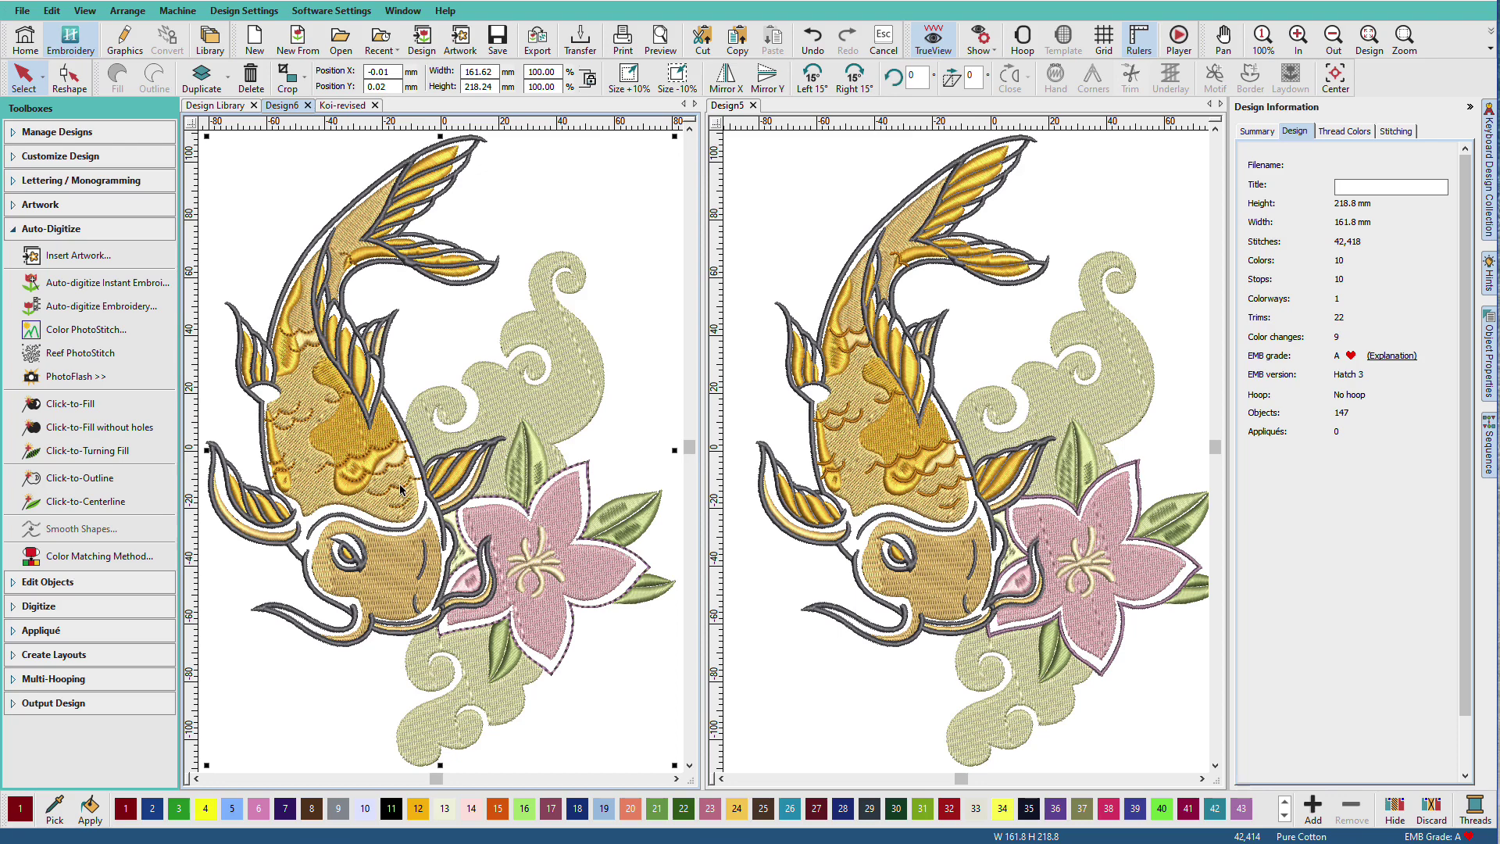
{"action": "left_click", "coordinate": [400, 484]}
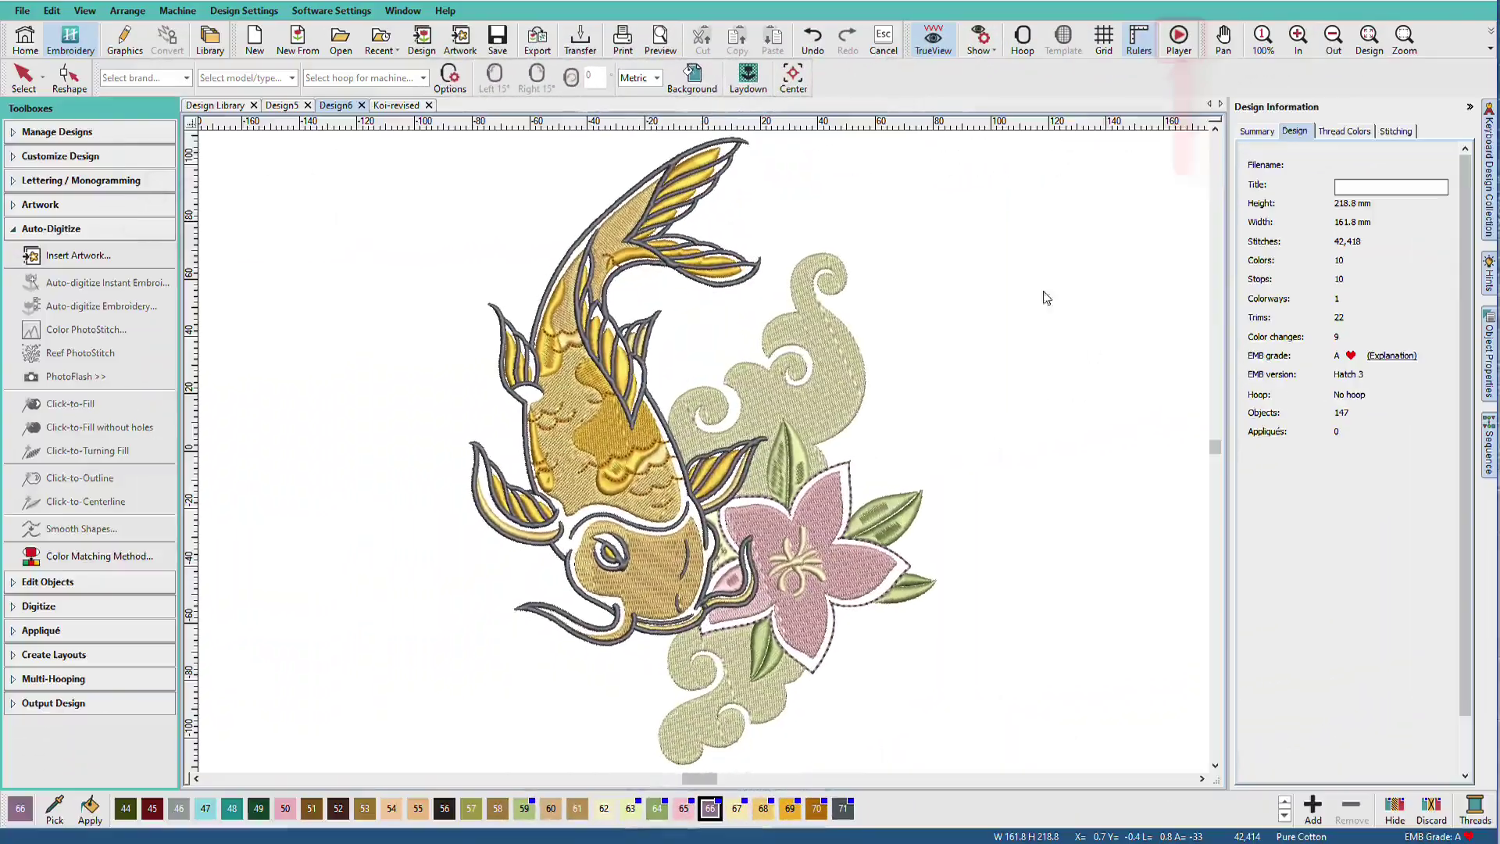
- Replay Design6's full stitch-out in the Stitch Player (Shift+R)
{"action": "key", "text": "shift+r"}
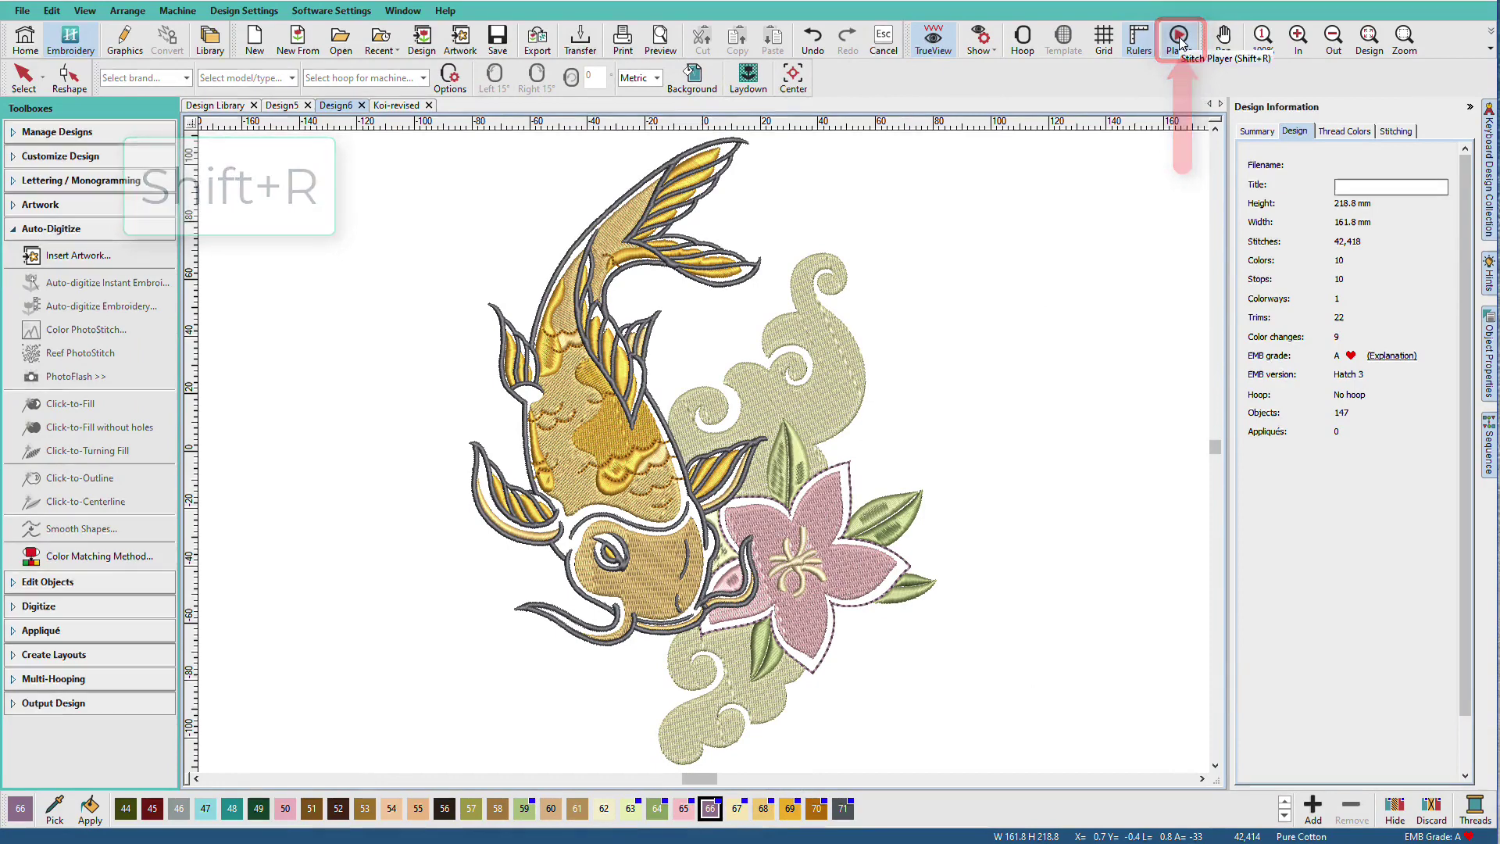
{"action": "left_click", "coordinate": [1179, 36]}
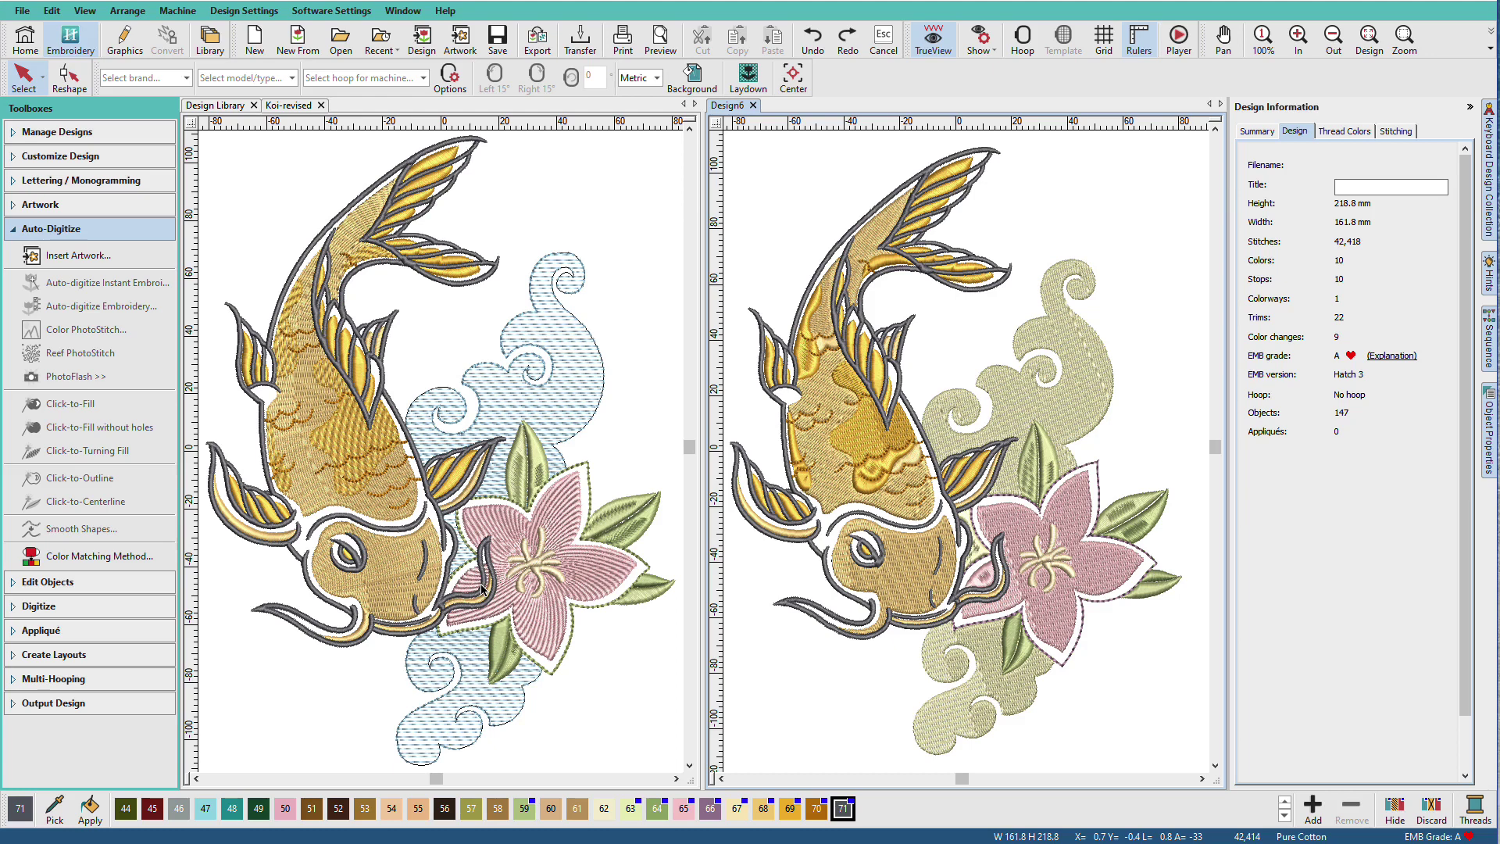
- Select the green cloud-shaped water fill in Design6, shown beside Koi-revised
{"action": "left_click", "coordinate": [1098, 399]}
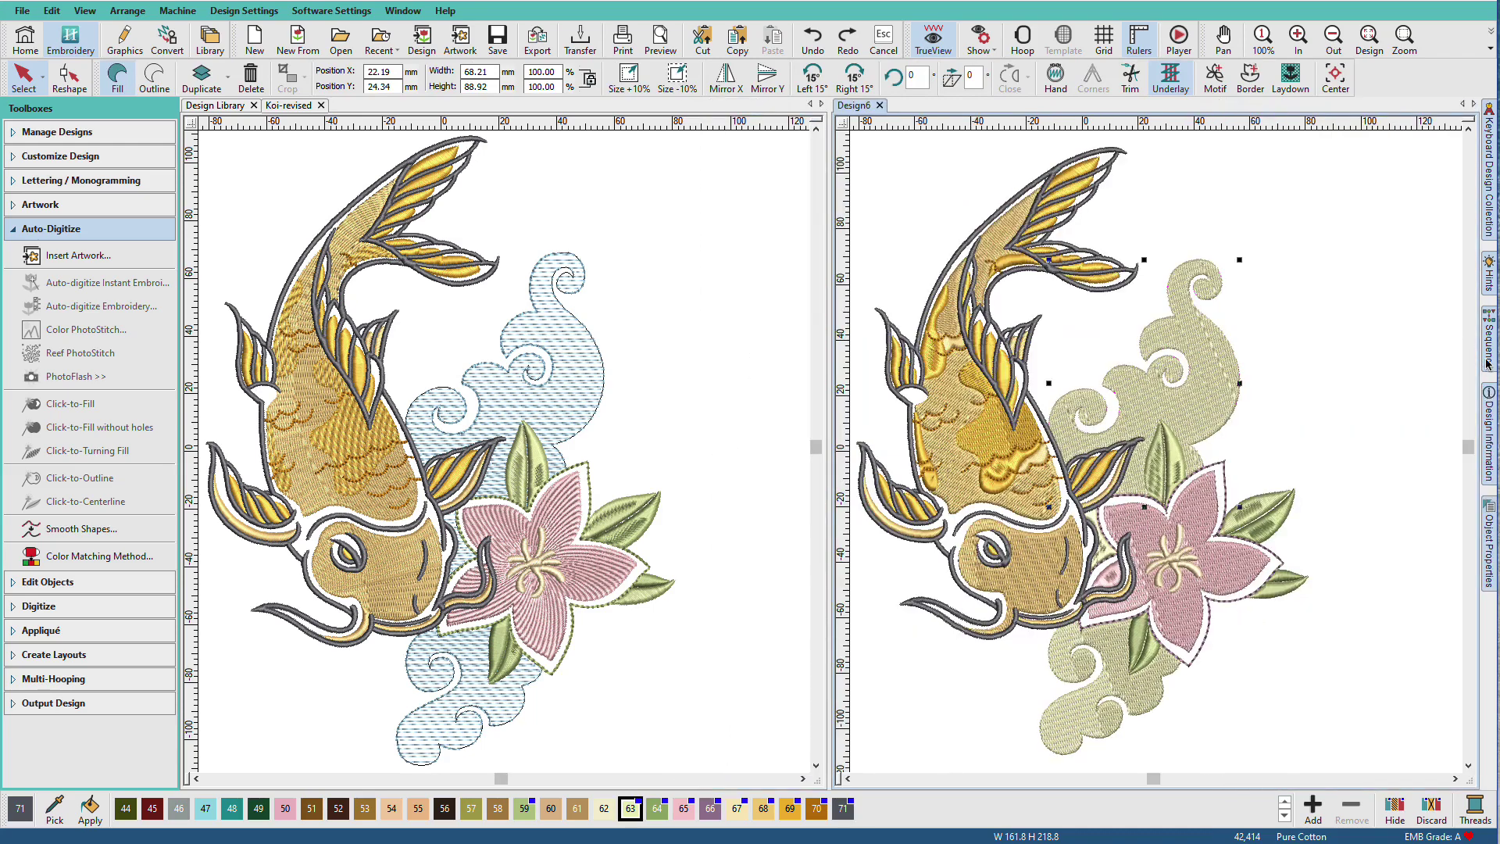
- Recolour the thread-63 water waves in colour block 1 to blue thread 47 (code 4240)
{"action": "mouse_move", "coordinate": [1488, 361]}
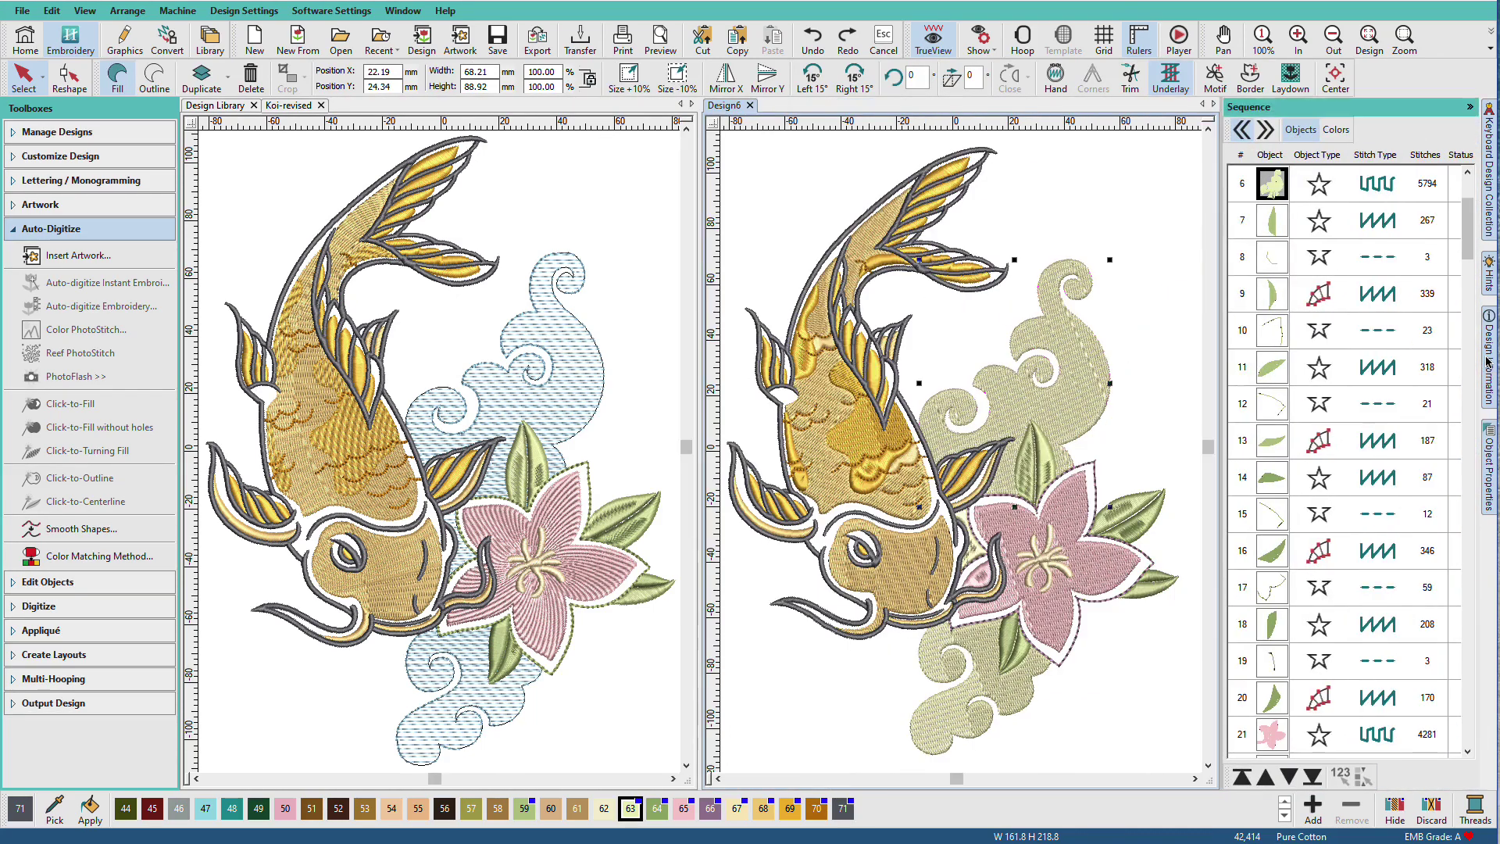
{"action": "left_click", "coordinate": [1336, 130]}
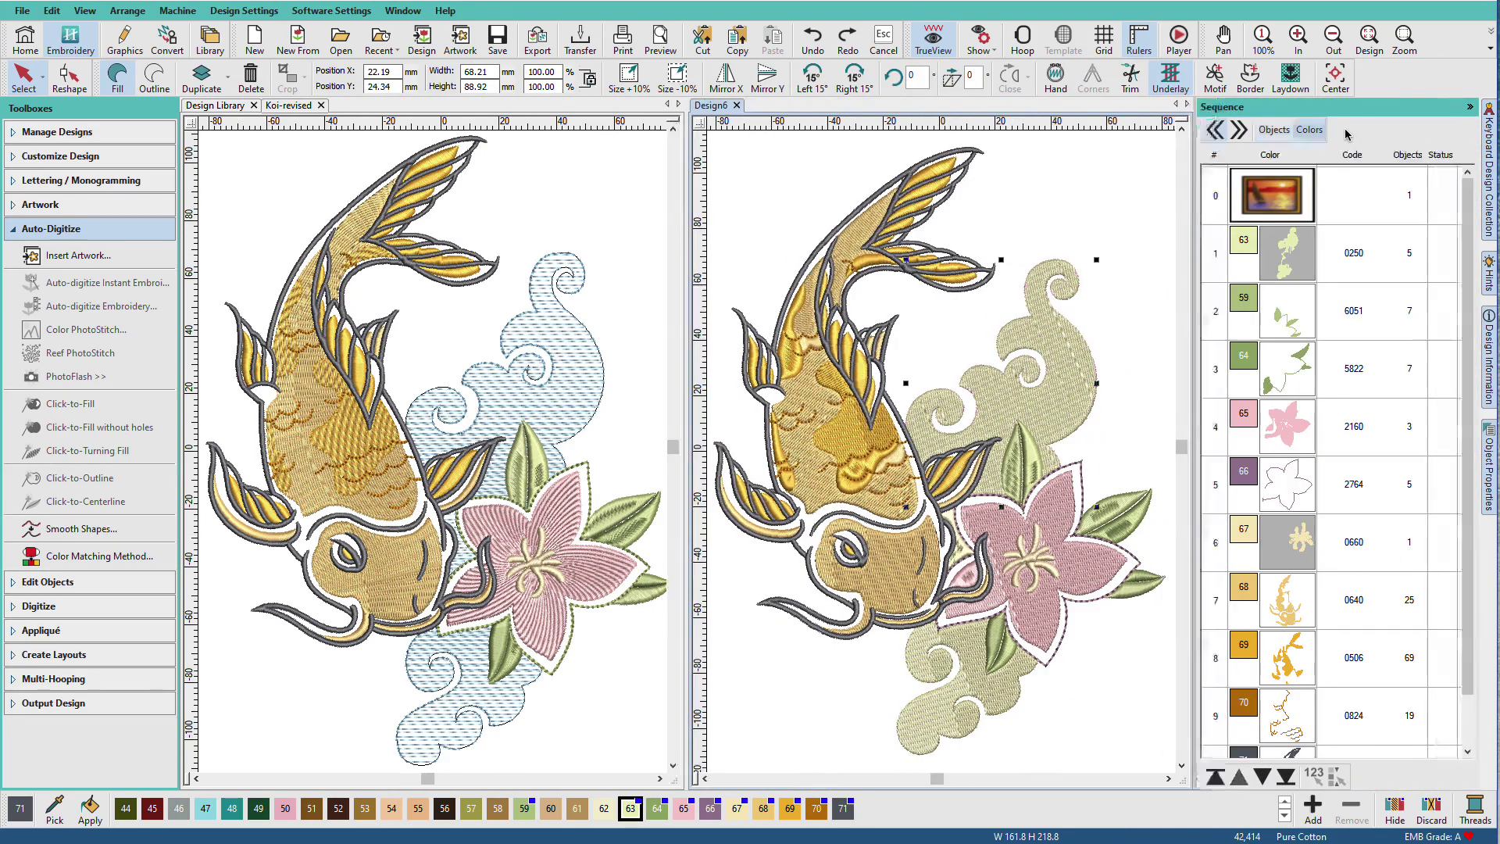
{"action": "left_click", "coordinate": [1288, 243]}
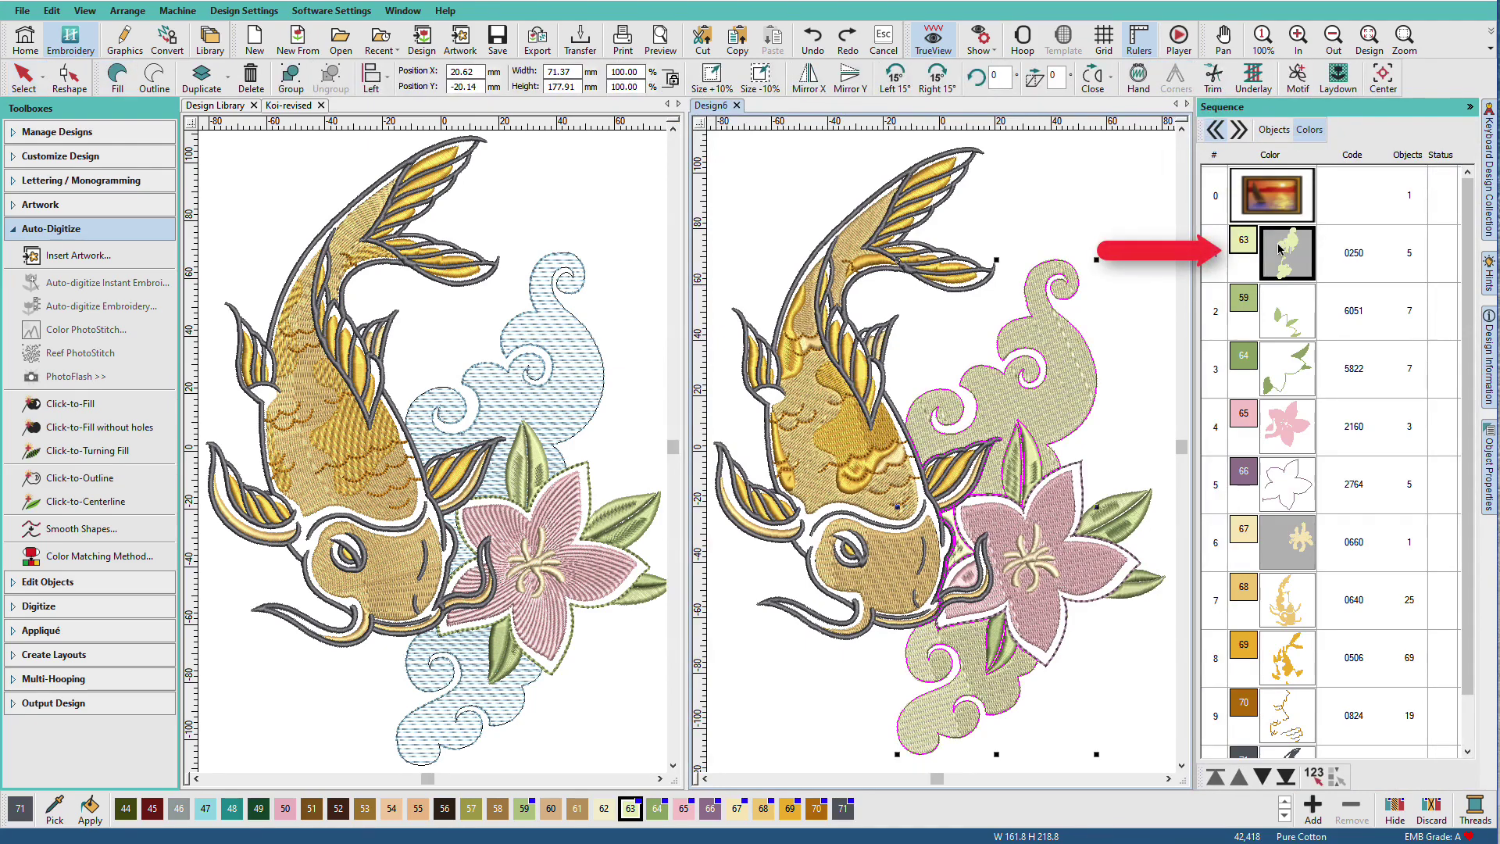
{"action": "left_click", "coordinate": [206, 808]}
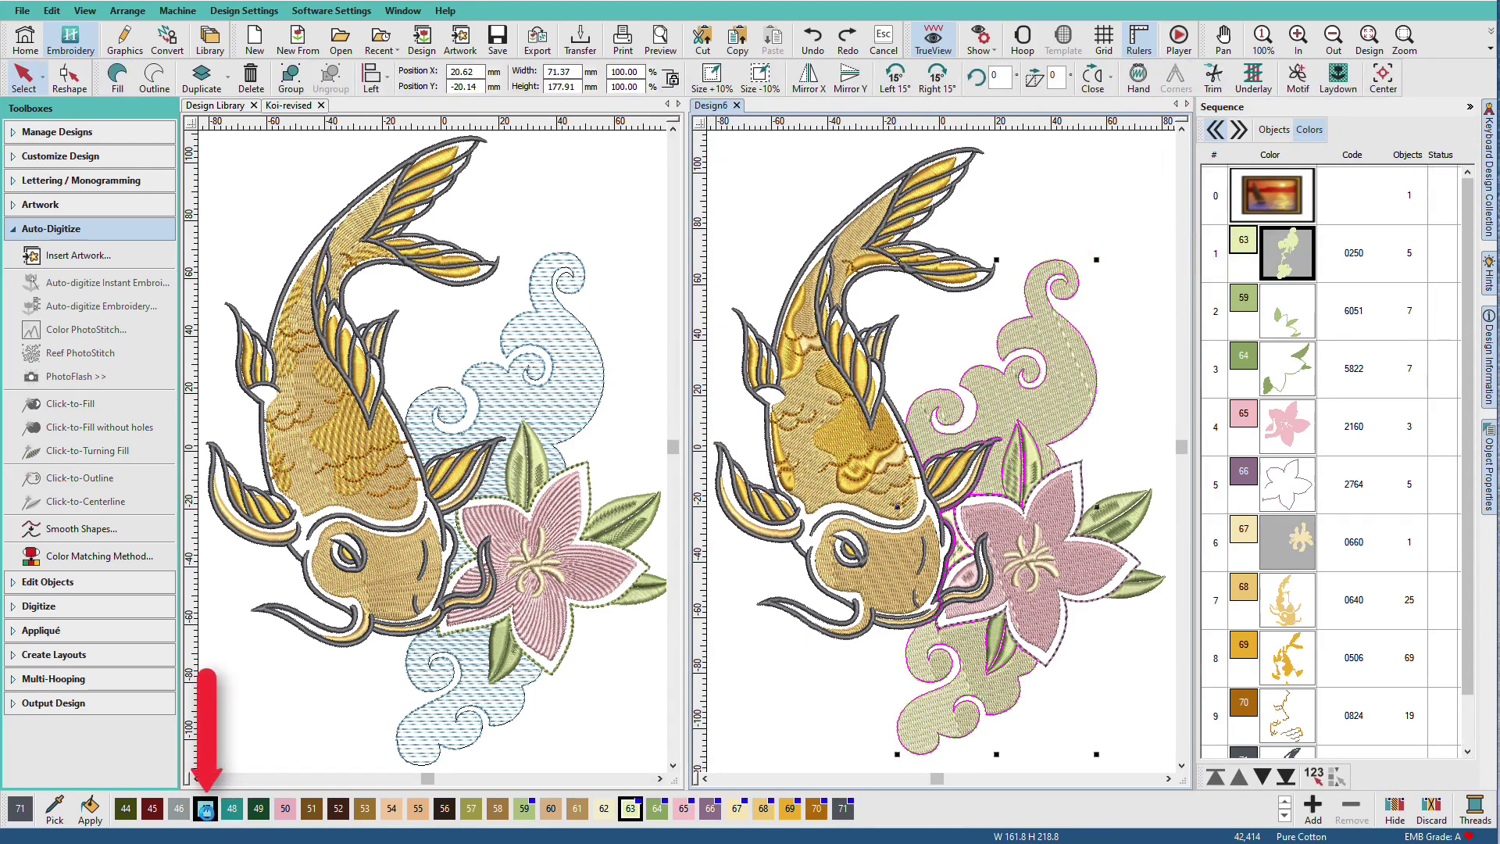
{"action": "left_click", "coordinate": [1108, 315]}
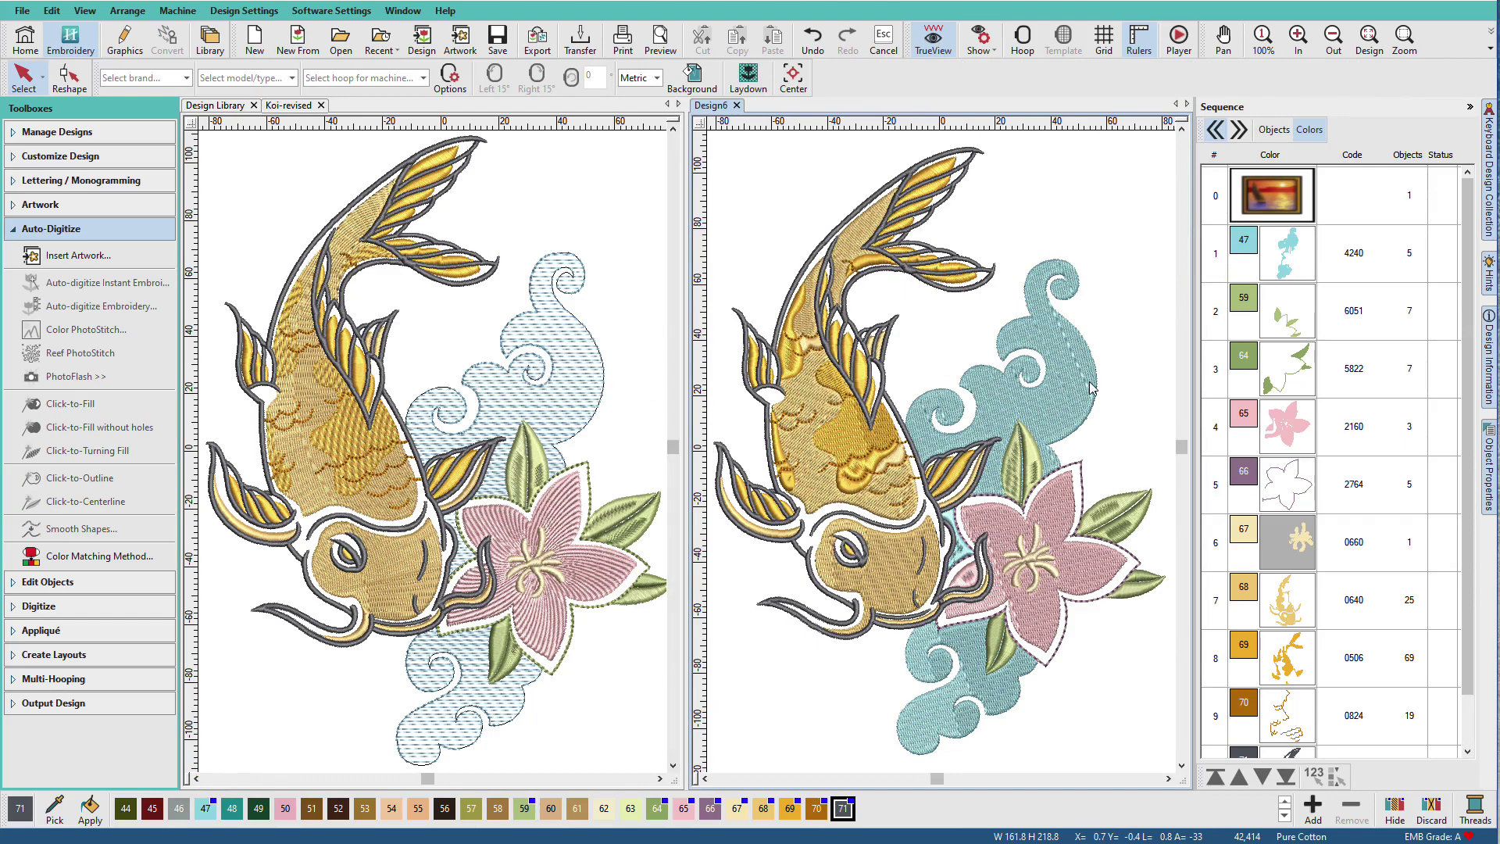
- Turn off Underlay 1 for the blue waves and set their stitch angle to 0°
{"action": "left_click", "coordinate": [1470, 106]}
{"action": "double_click", "coordinate": [1200, 389]}
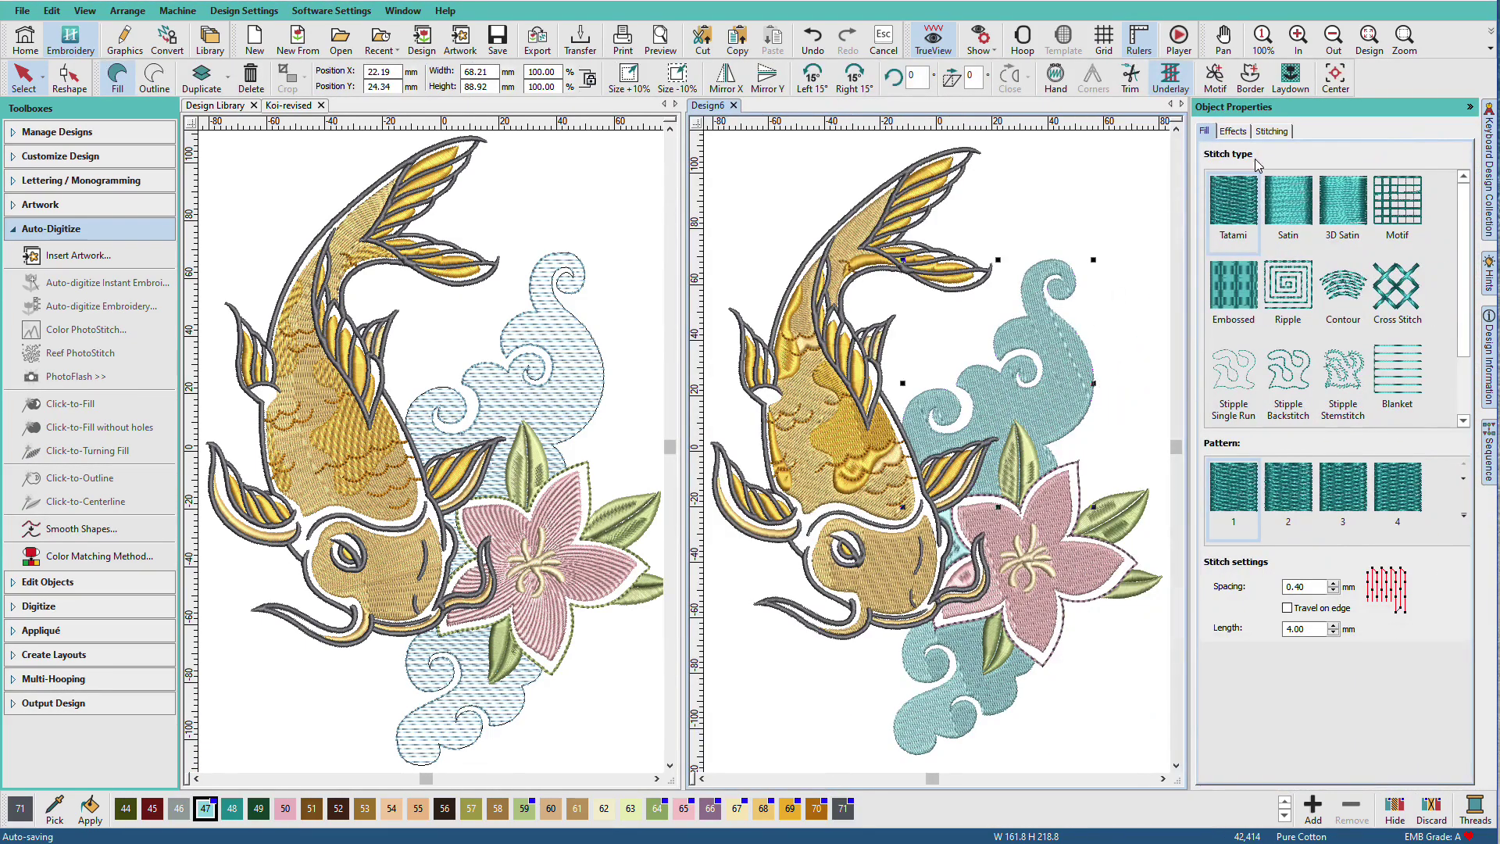
{"action": "left_click", "coordinate": [1274, 132]}
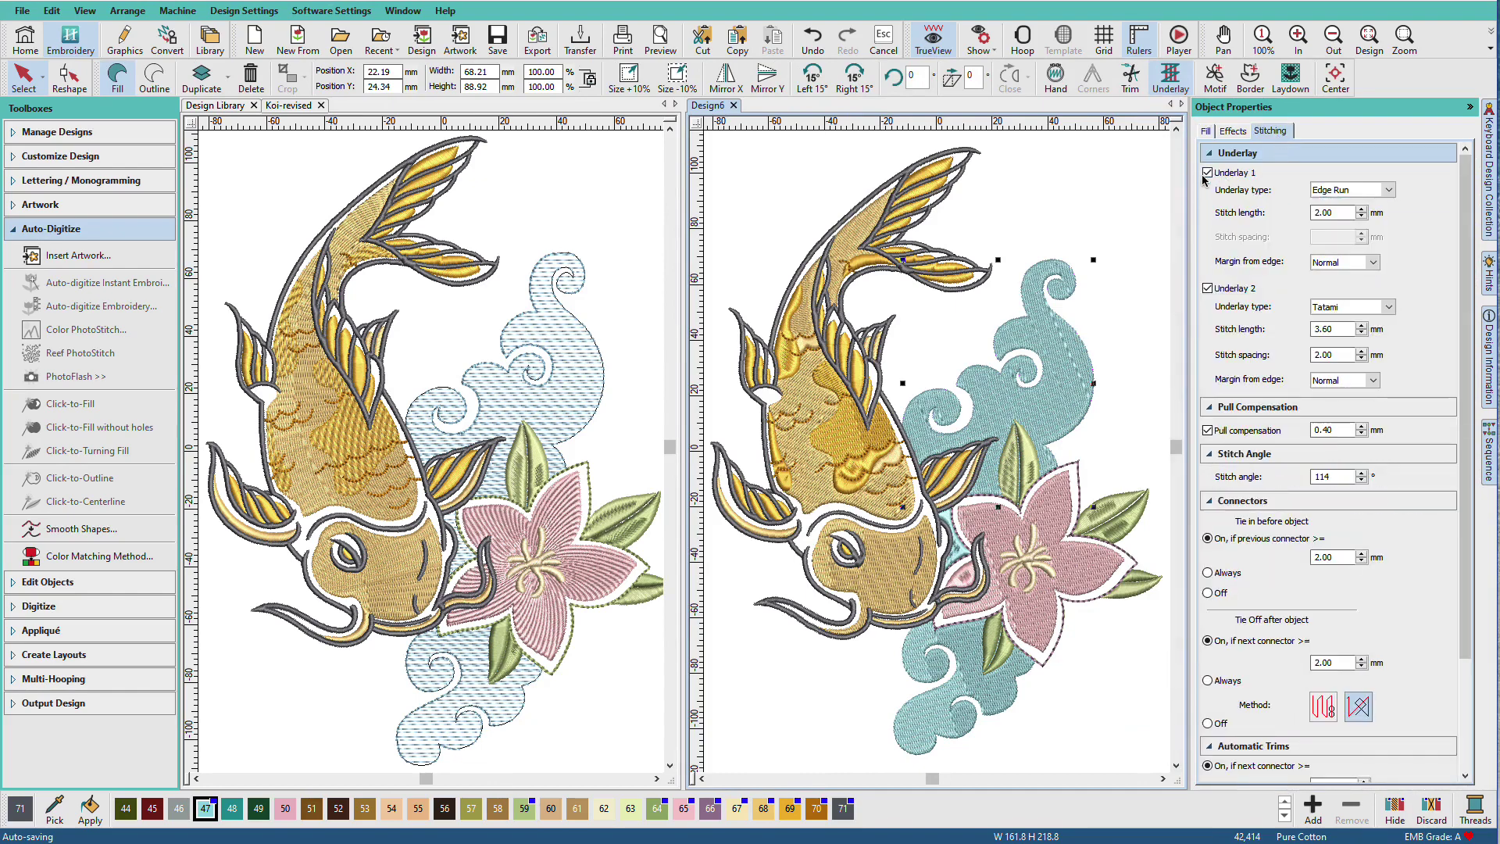
{"action": "left_click", "coordinate": [1206, 172]}
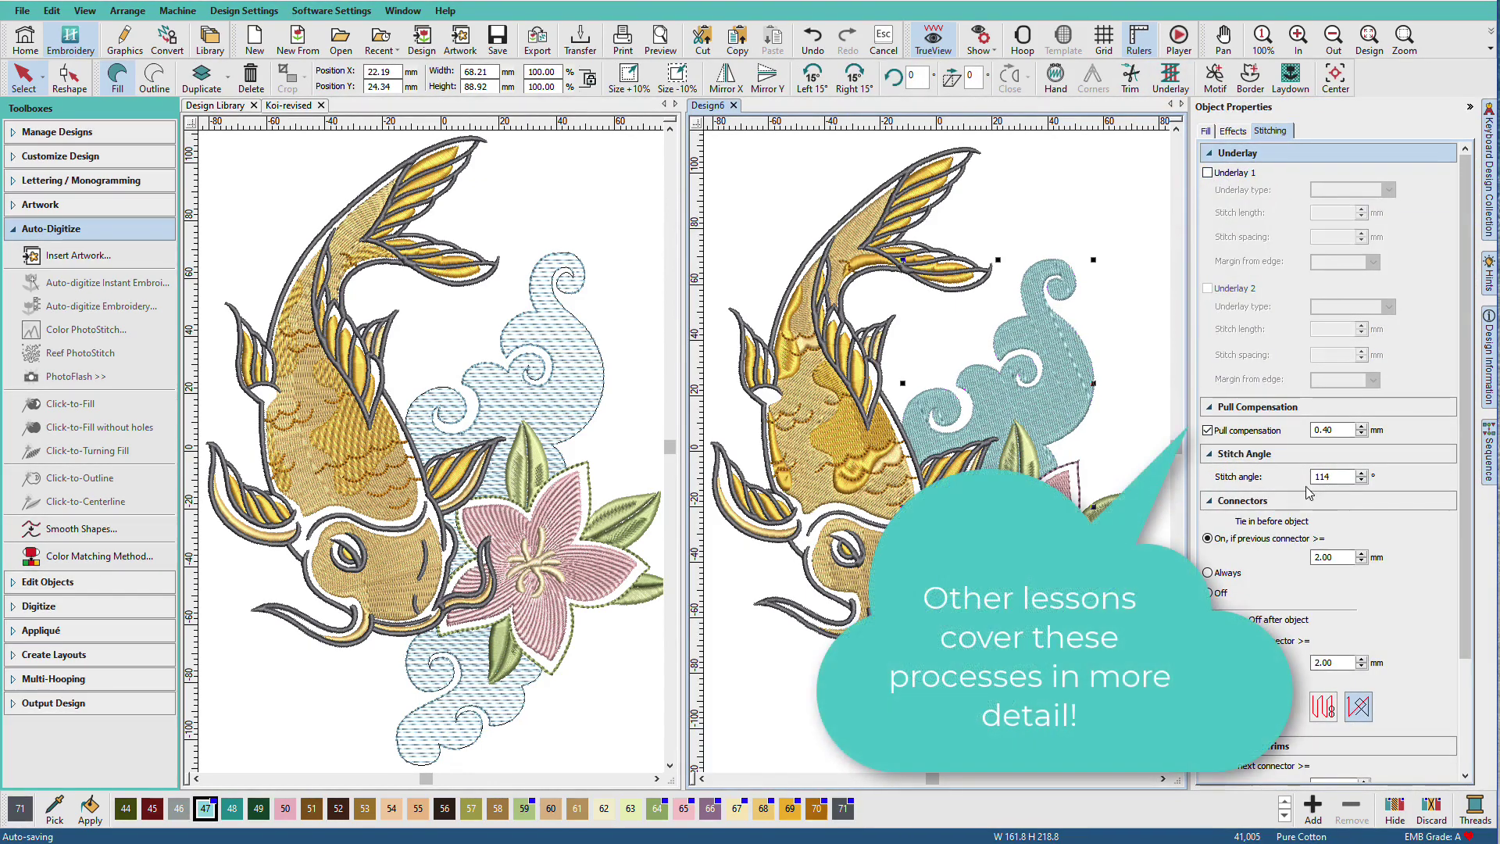
{"action": "left_click_drag", "start_coordinate": [1343, 478], "coordinate": [1273, 472]}
{"action": "type", "text": "0"}
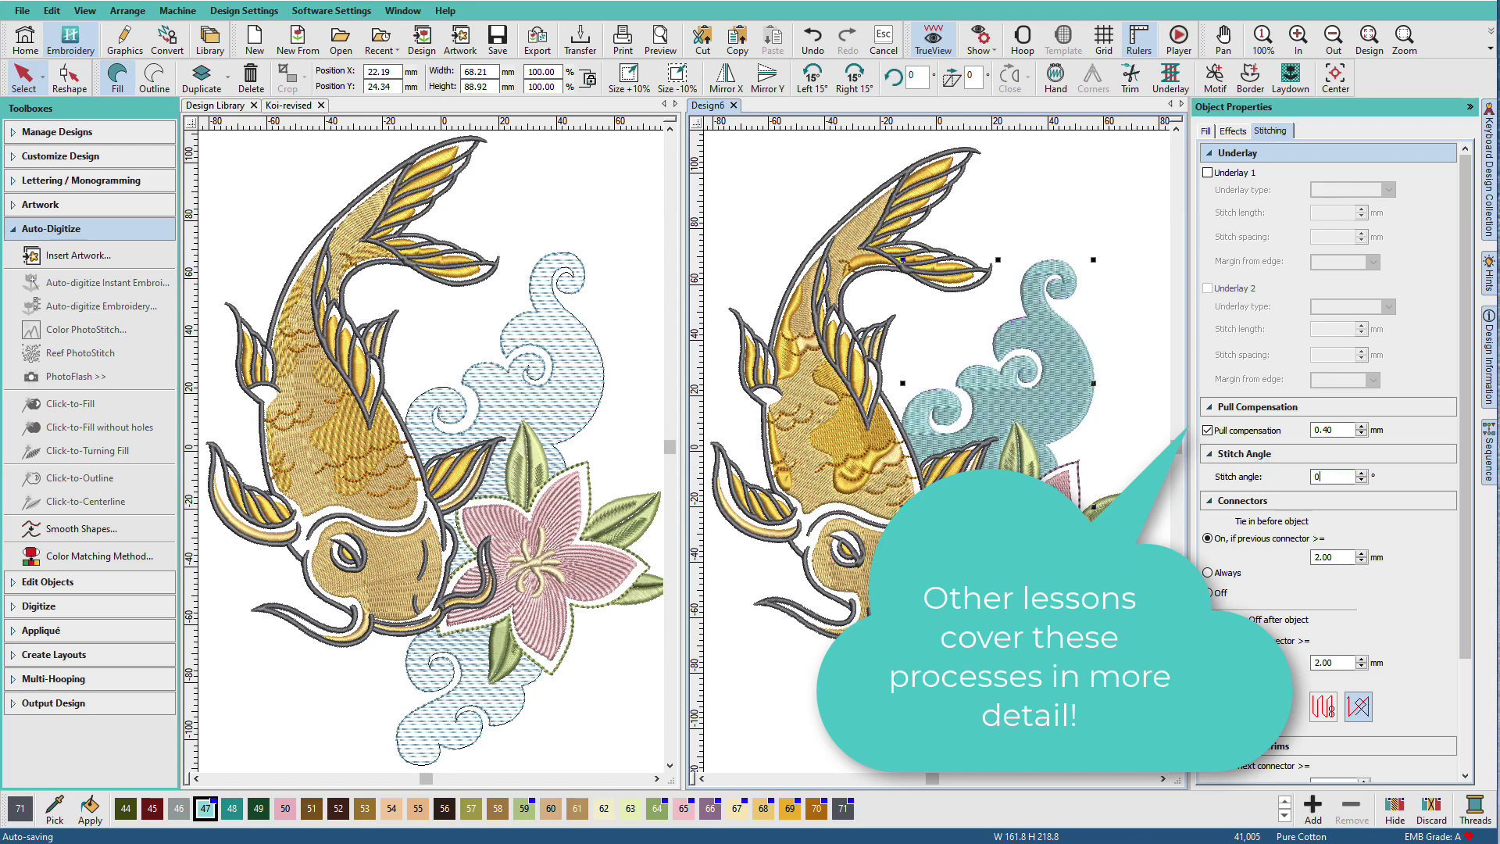
- Give the waves Gradient Fill Profile 1, after trying Profiles 4 and 3
{"action": "left_click", "coordinate": [1234, 133]}
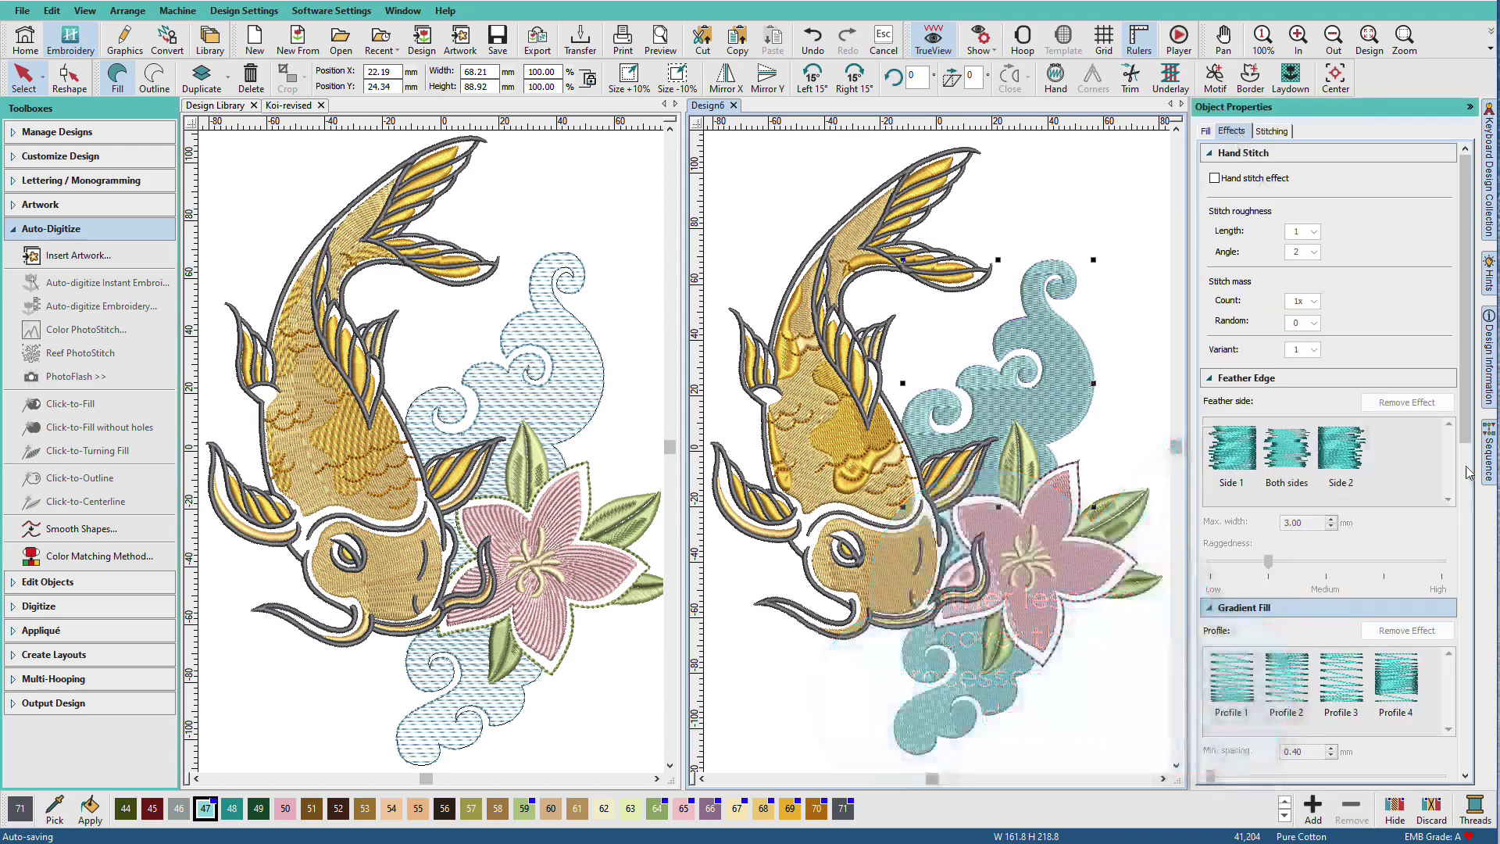
{"action": "left_click_drag", "start_coordinate": [1468, 438], "coordinate": [1463, 581]}
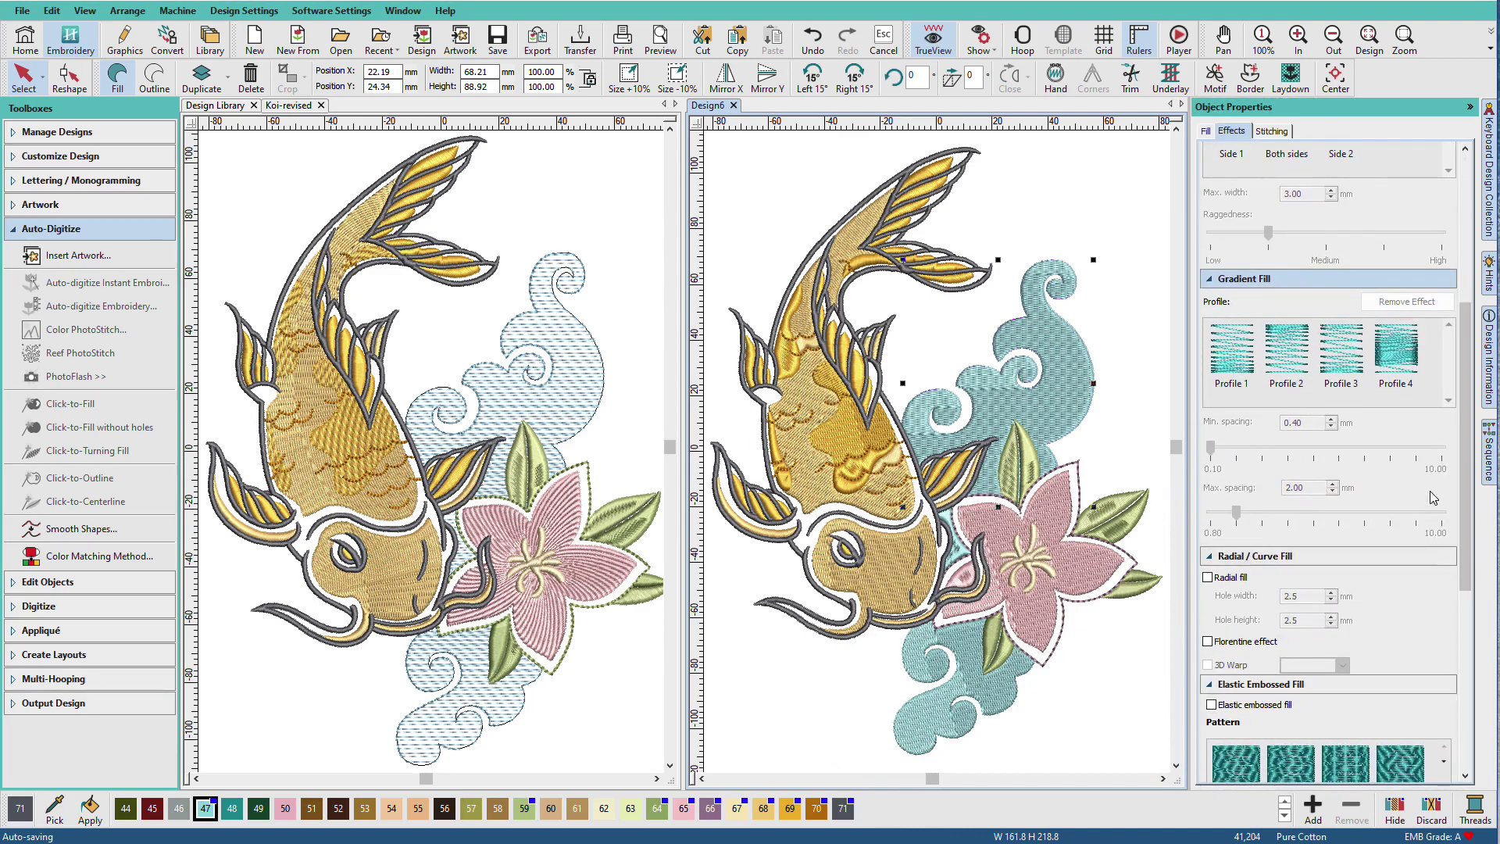
{"action": "left_click", "coordinate": [1412, 390]}
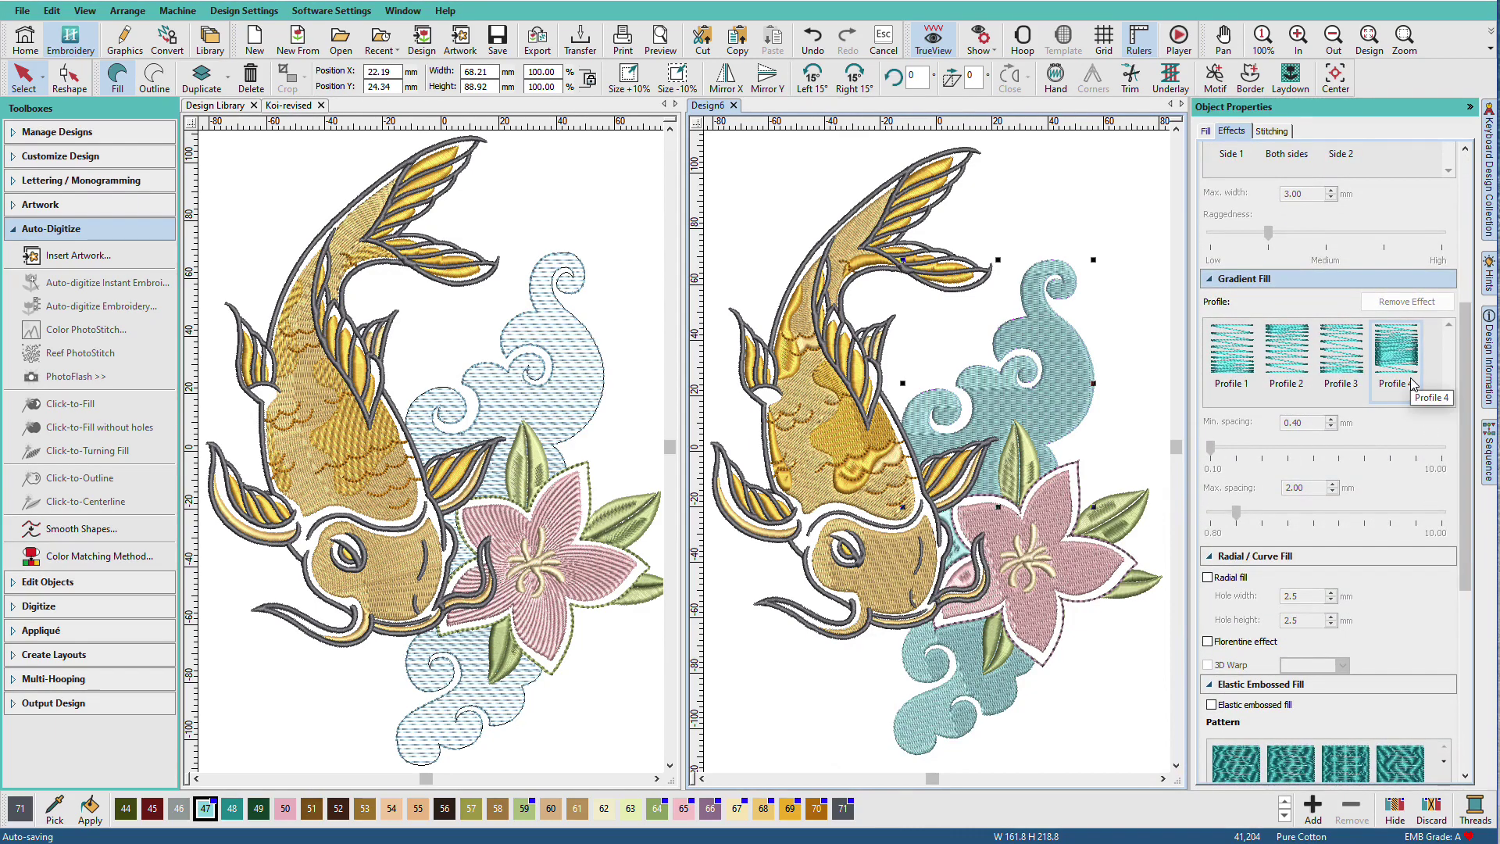
{"action": "left_click", "coordinate": [1342, 364]}
{"action": "left_click", "coordinate": [1227, 359]}
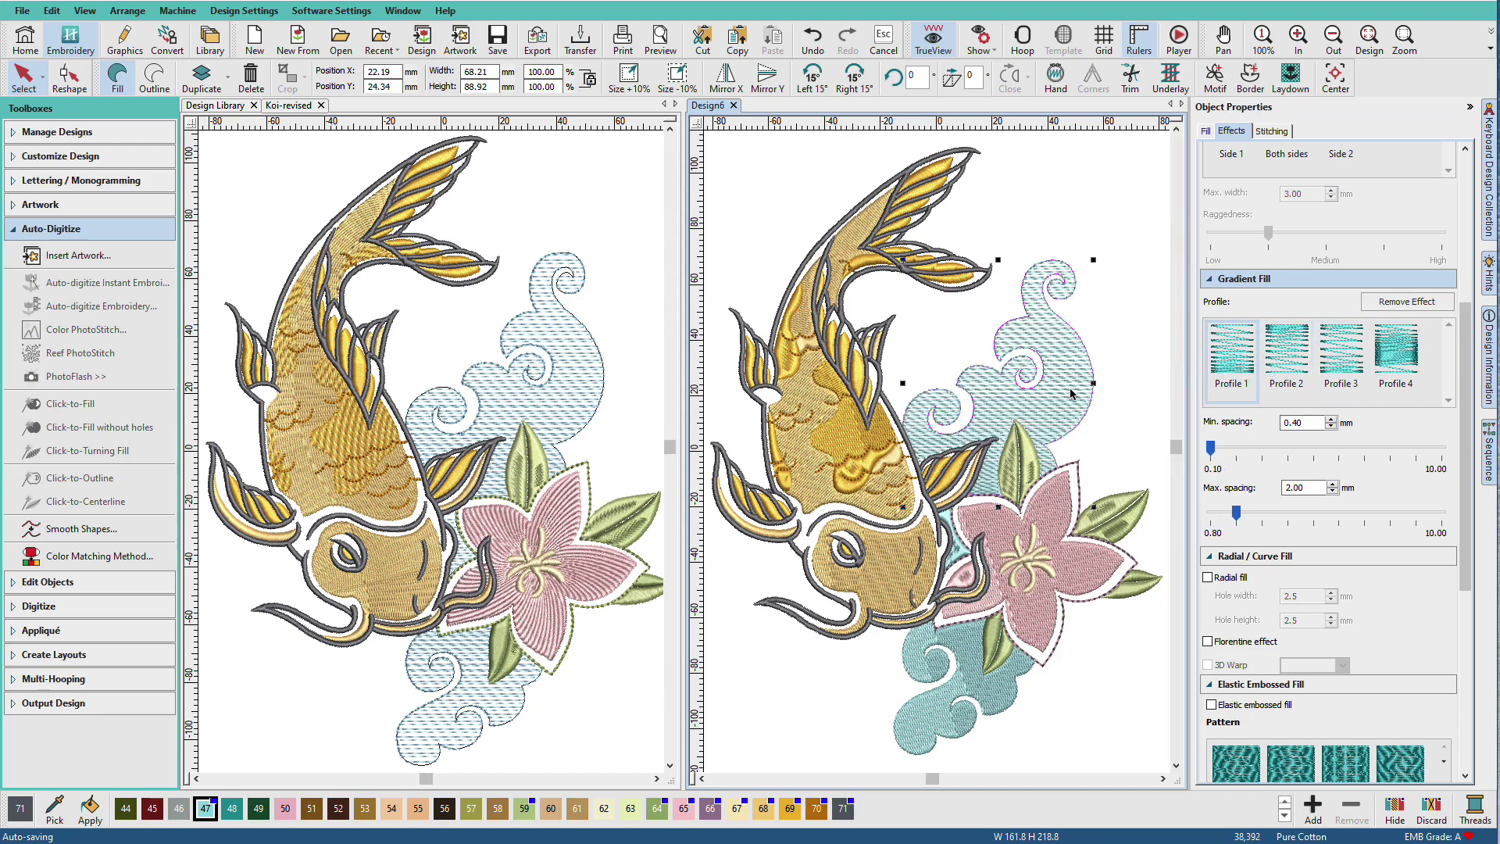
{"action": "left_click", "coordinate": [1065, 491]}
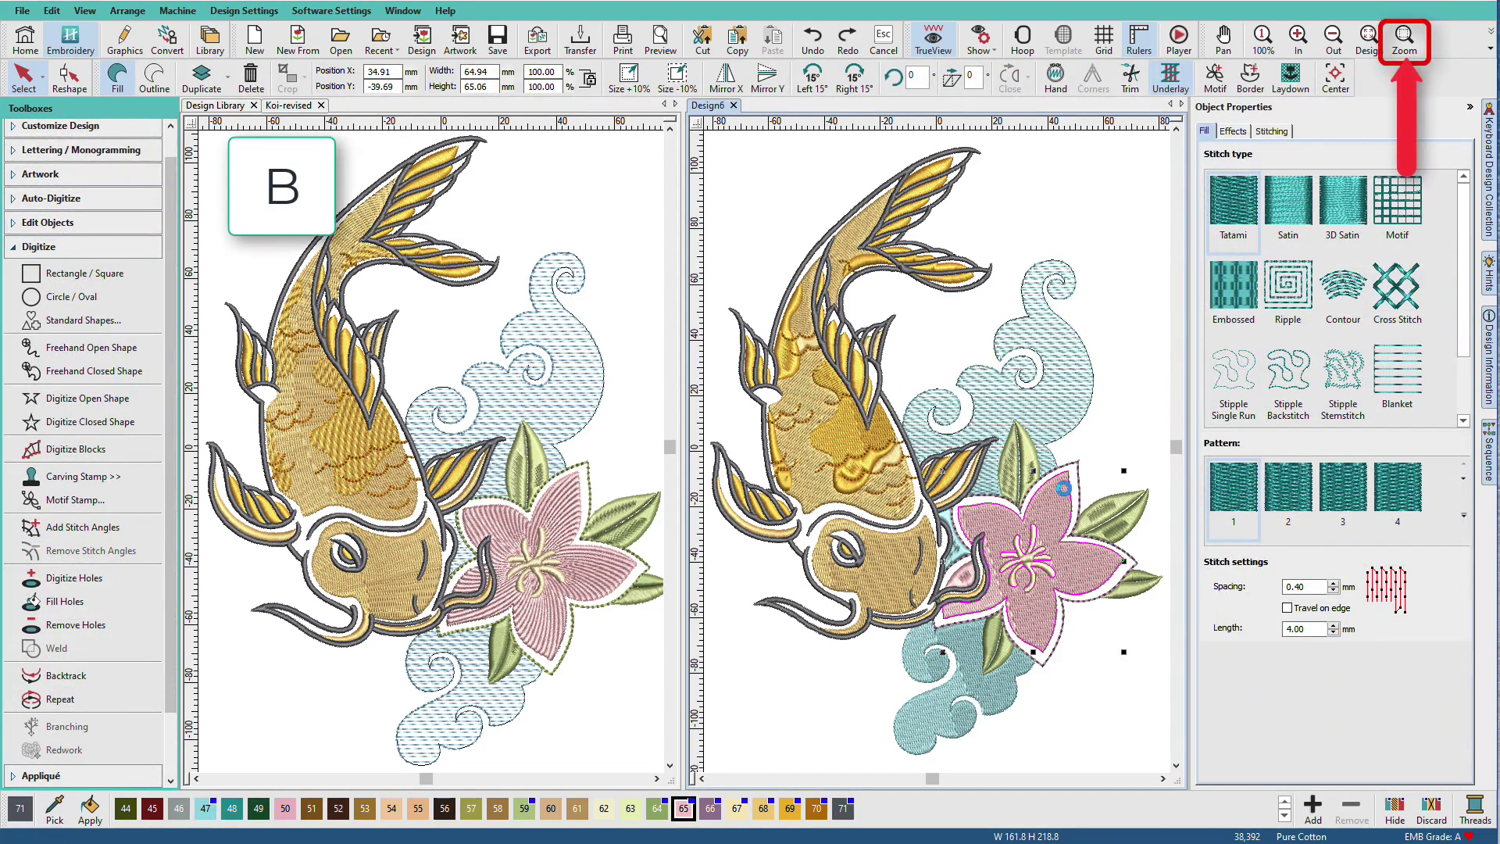
- Zoom into the pink flower and hide every other object with Hide Unselected
{"action": "key", "text": "b"}
{"action": "left_click_drag", "start_coordinate": [1165, 441], "coordinate": [887, 693]}
{"action": "right_click", "coordinate": [989, 386]}
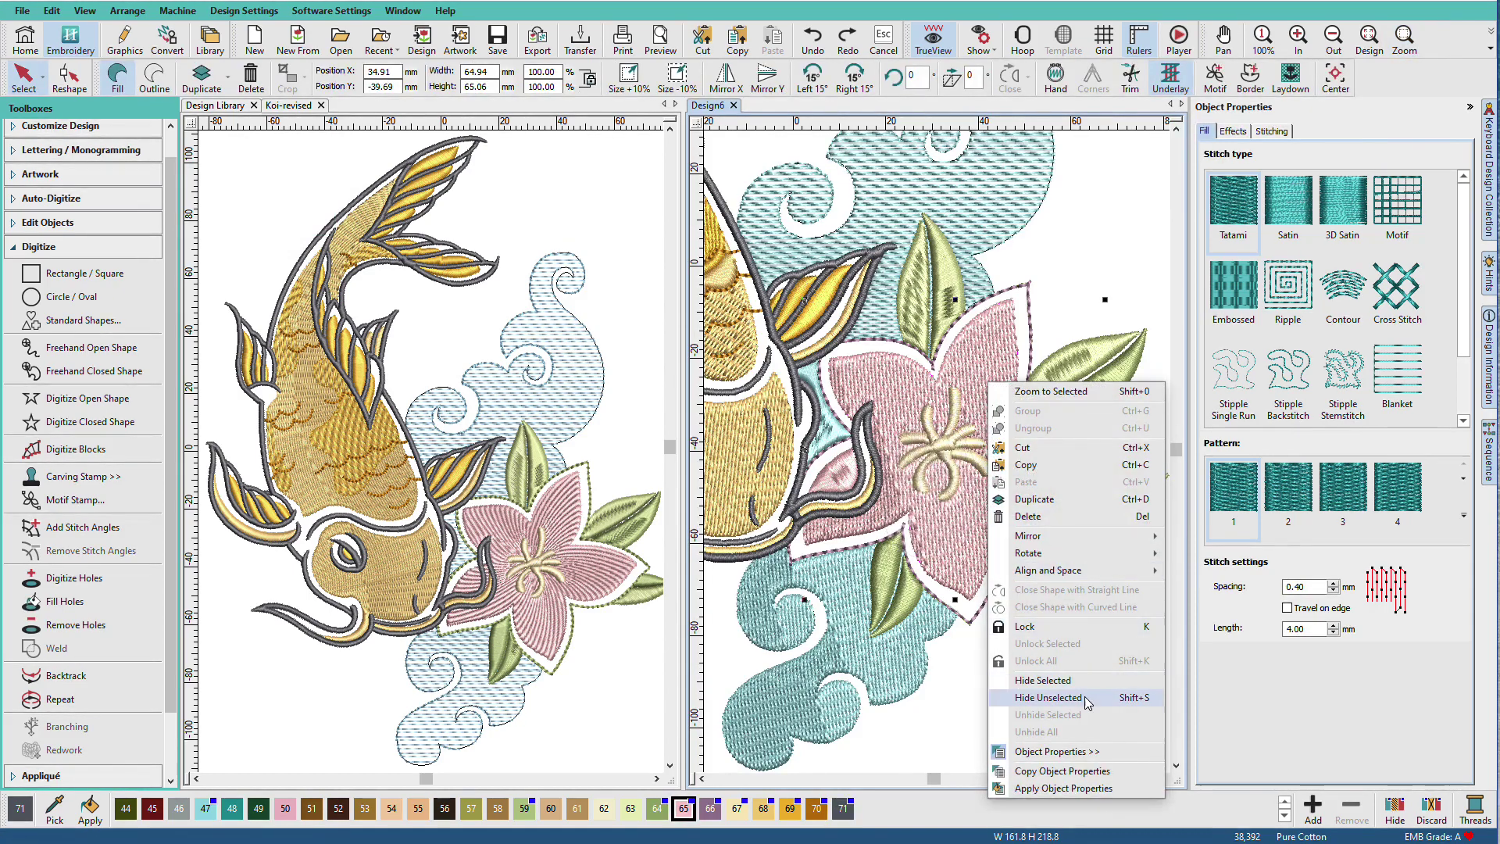
{"action": "left_click", "coordinate": [1048, 698]}
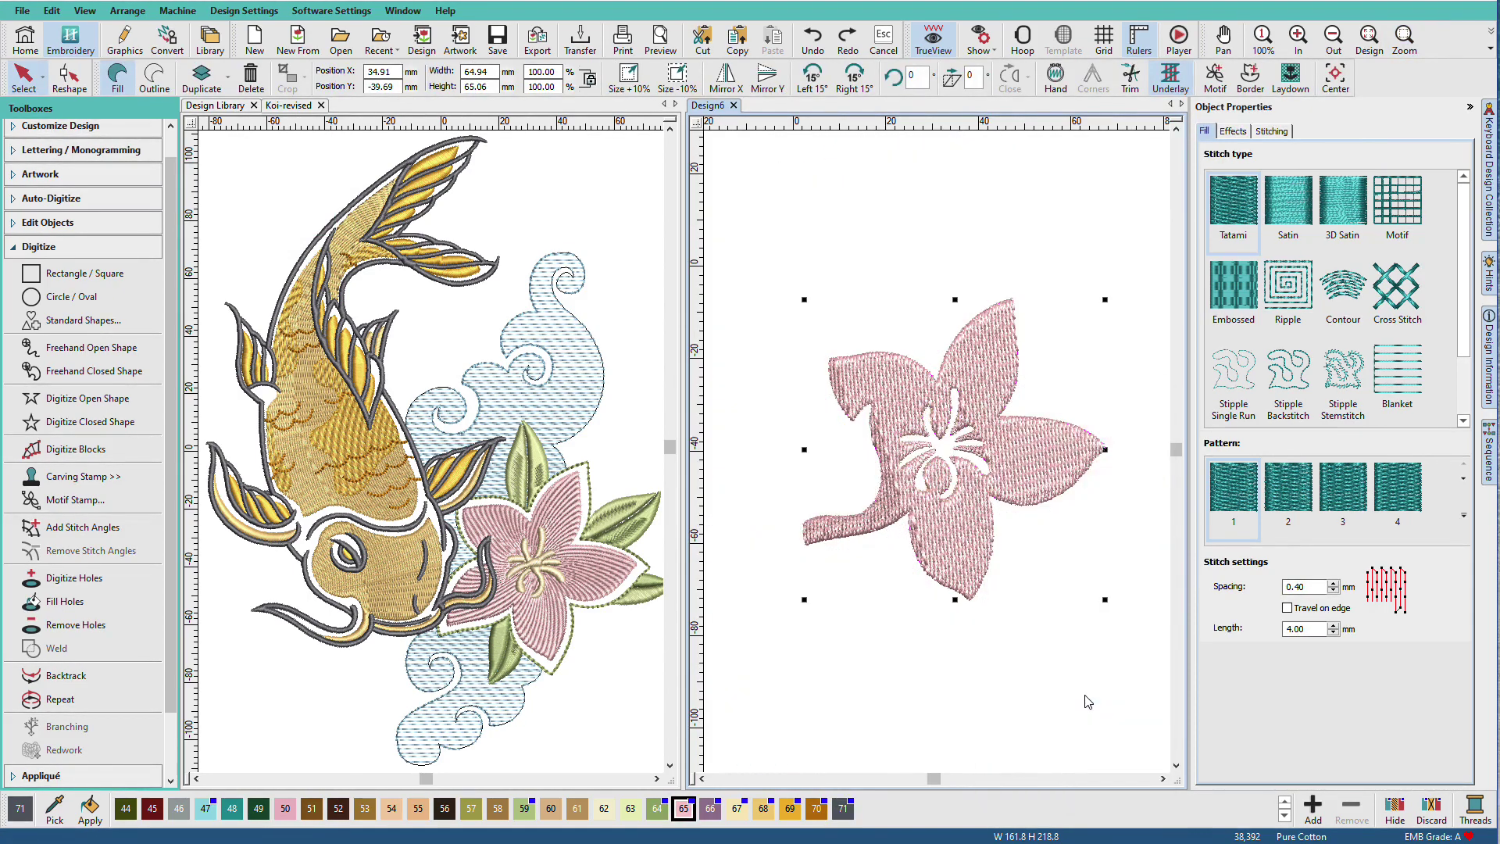
{"action": "left_click", "coordinate": [35, 246]}
- Smooth the flower outline at precision 0.50 and add new stitch angles down to its bottom tip
{"action": "left_click", "coordinate": [47, 252]}
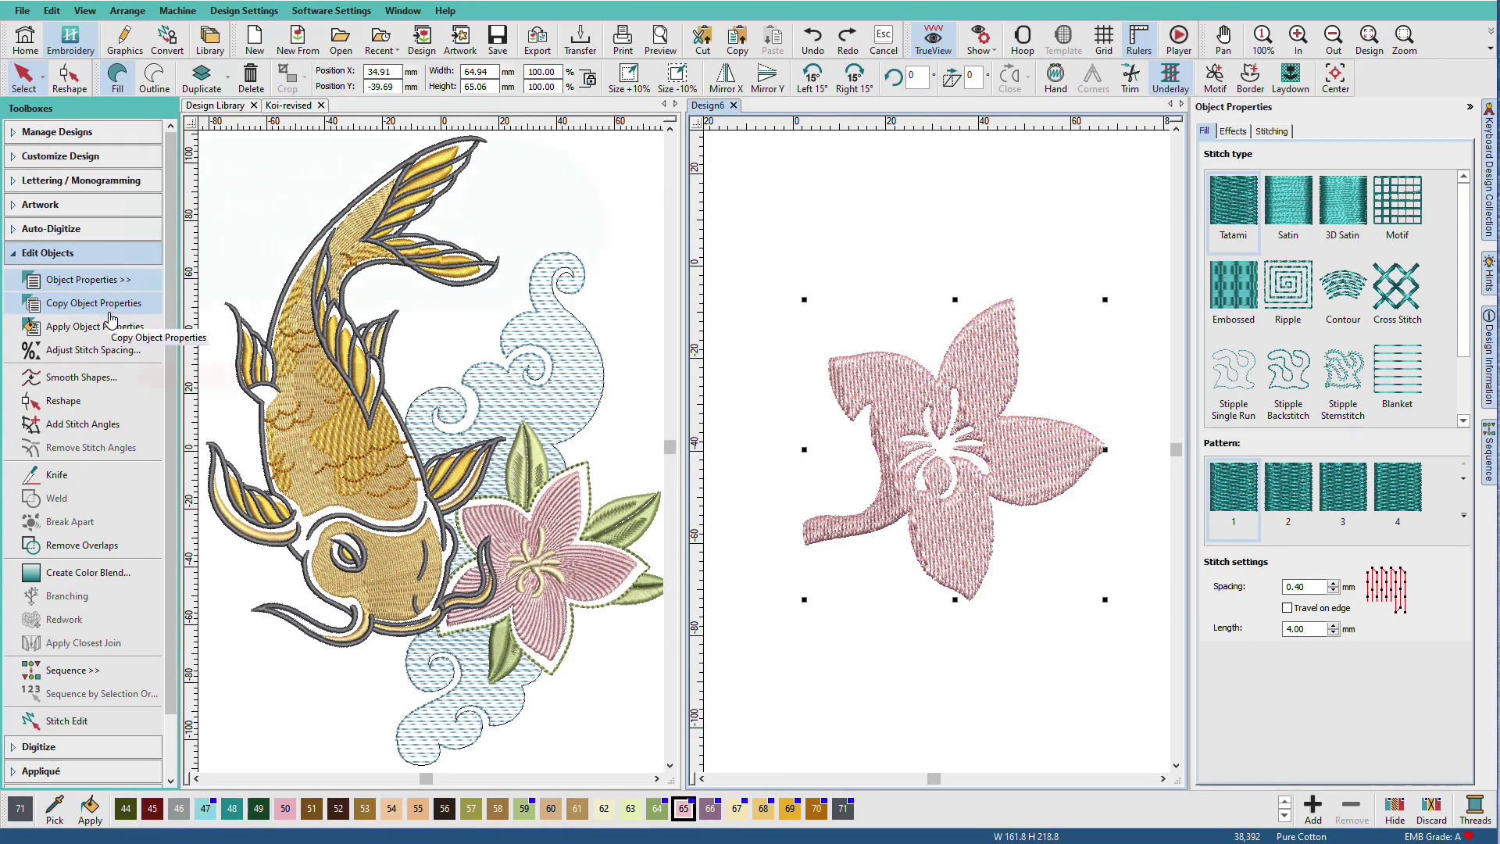
{"action": "left_click", "coordinate": [86, 381]}
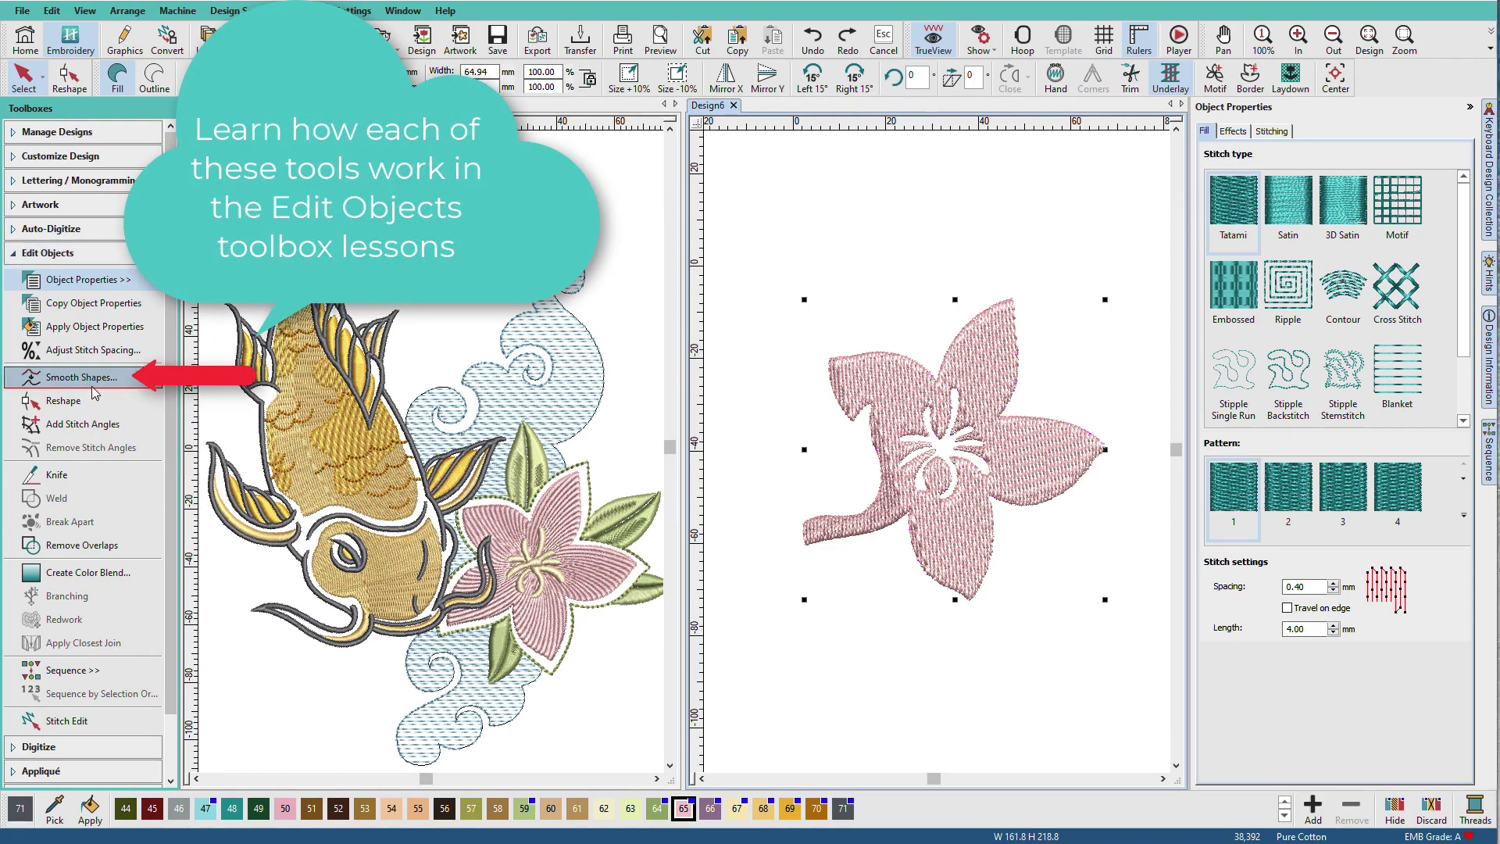
{"action": "left_click", "coordinate": [838, 418]}
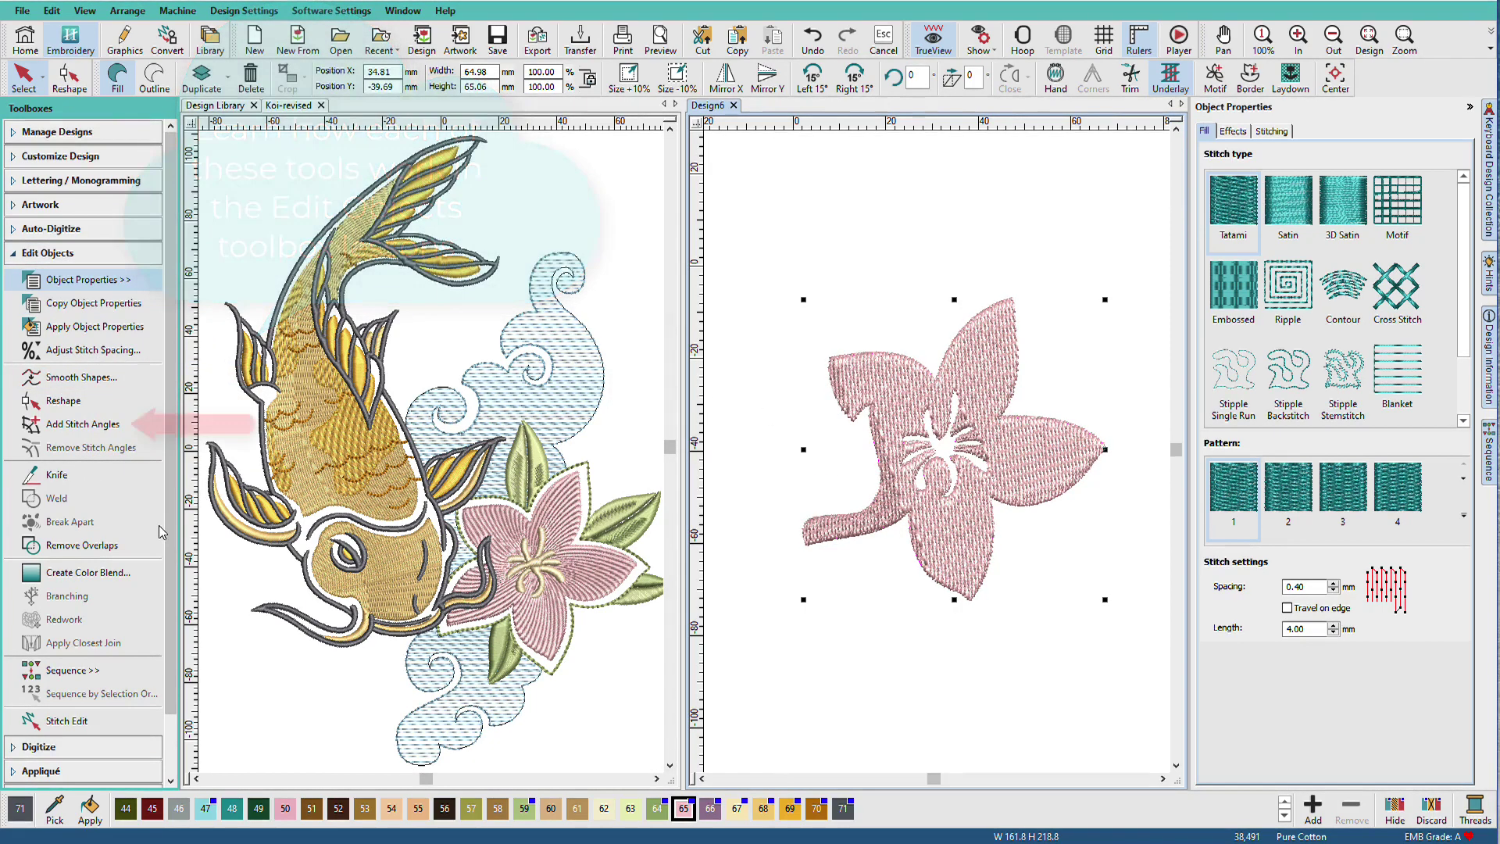
{"action": "left_click", "coordinate": [82, 423]}
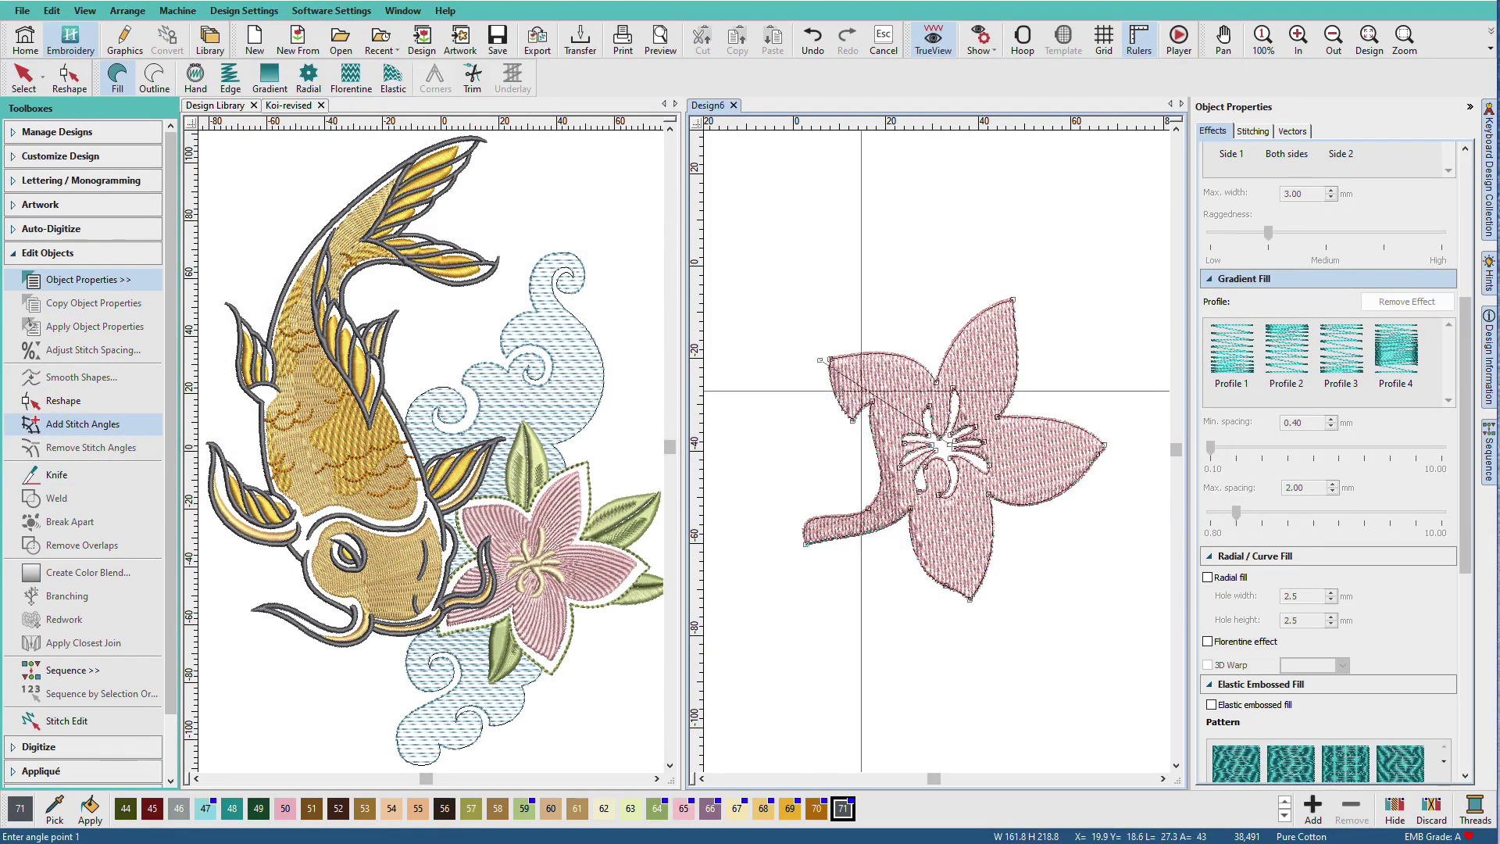
{"action": "left_click", "coordinate": [947, 442]}
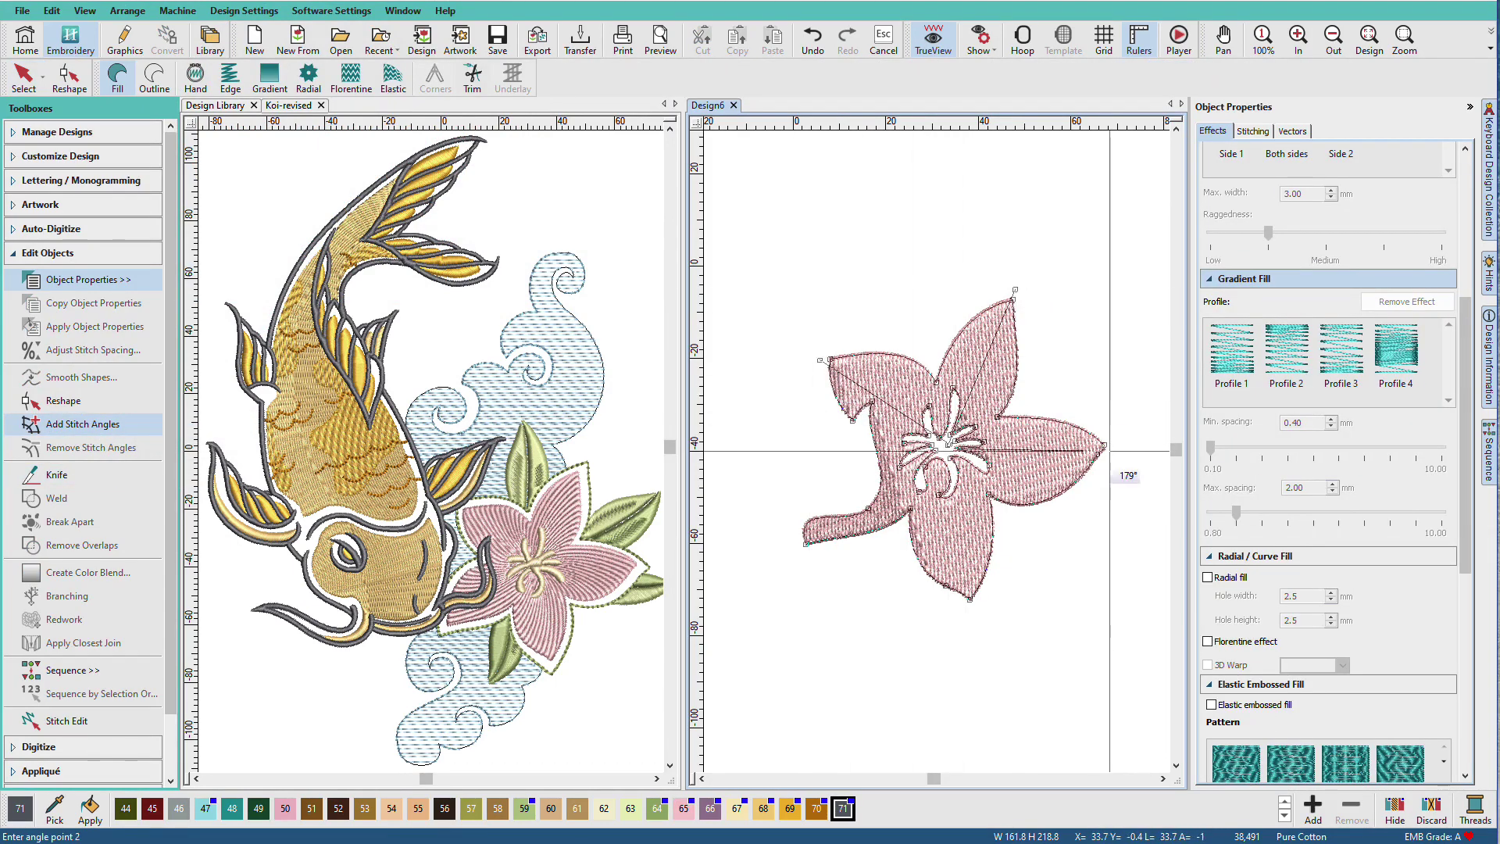
{"action": "left_click", "coordinate": [974, 595]}
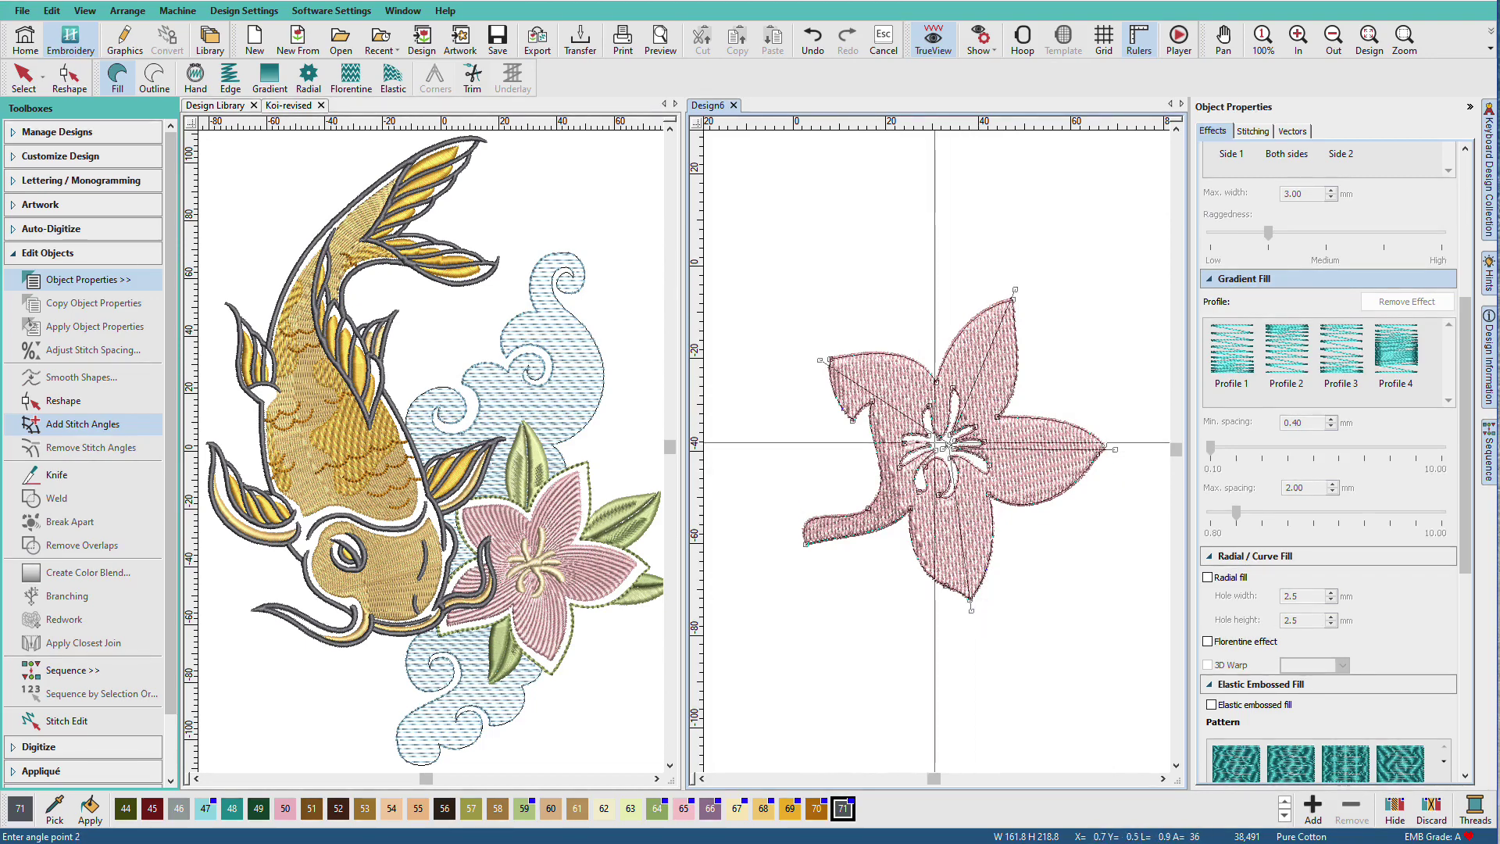
{"action": "key", "text": "Return"}
{"action": "key", "text": "Return"}
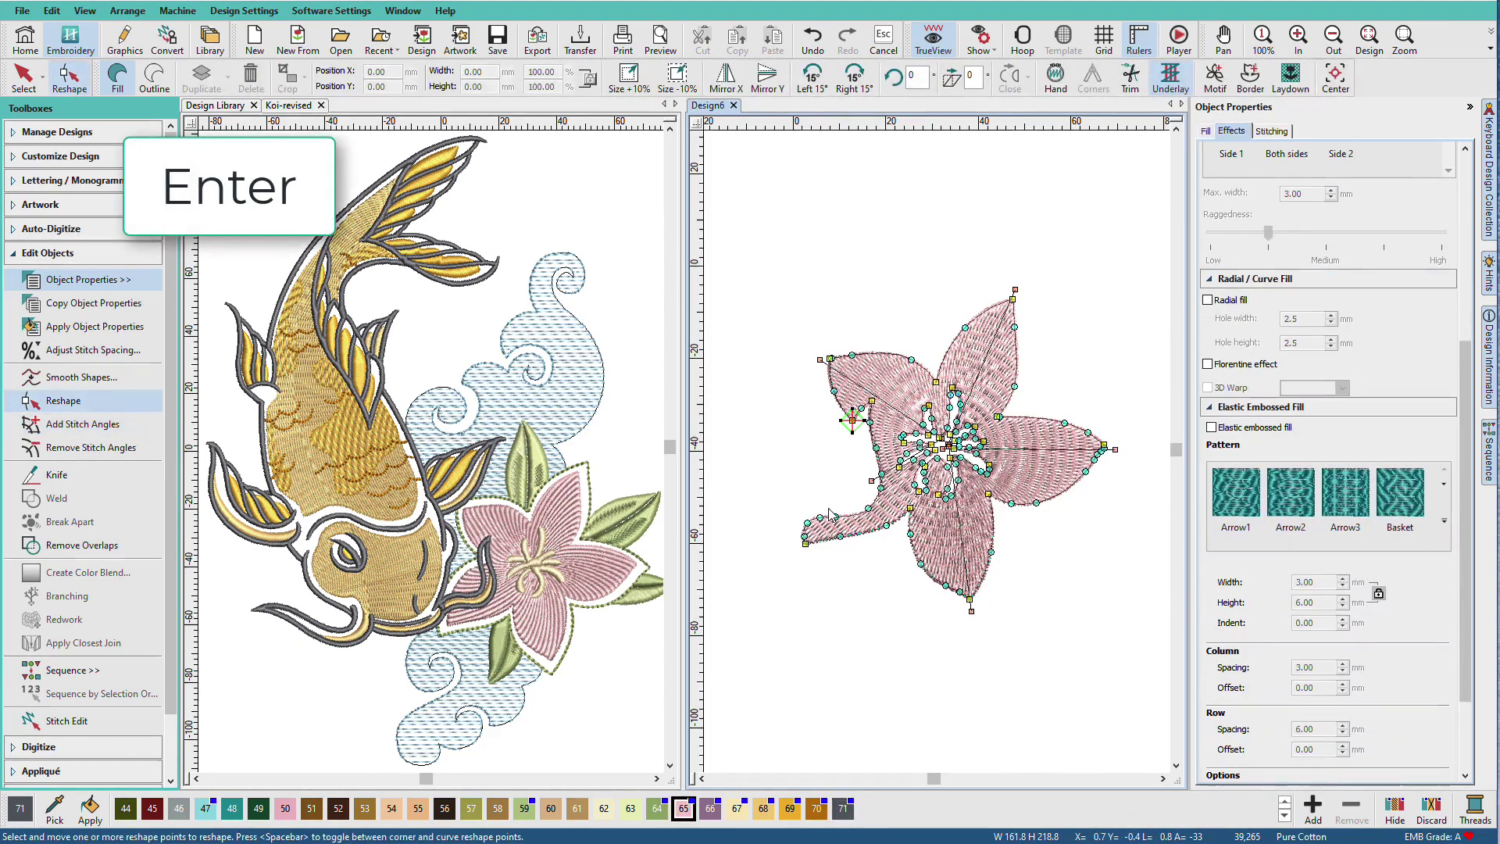
- Apply fill pattern 17 to the flower petals
{"action": "left_click", "coordinate": [1208, 133]}
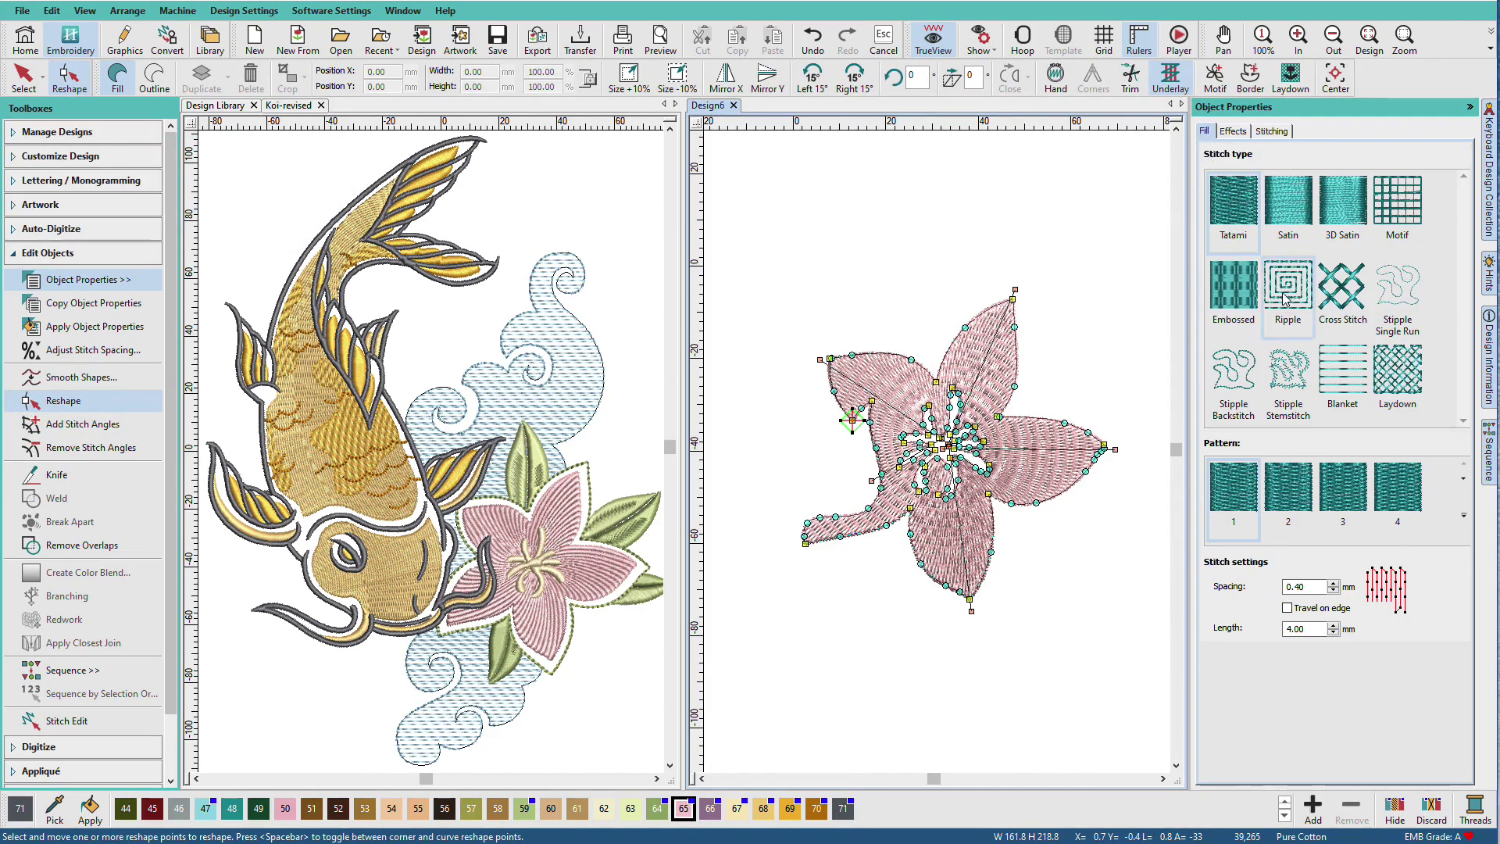
{"action": "left_click", "coordinate": [1464, 516]}
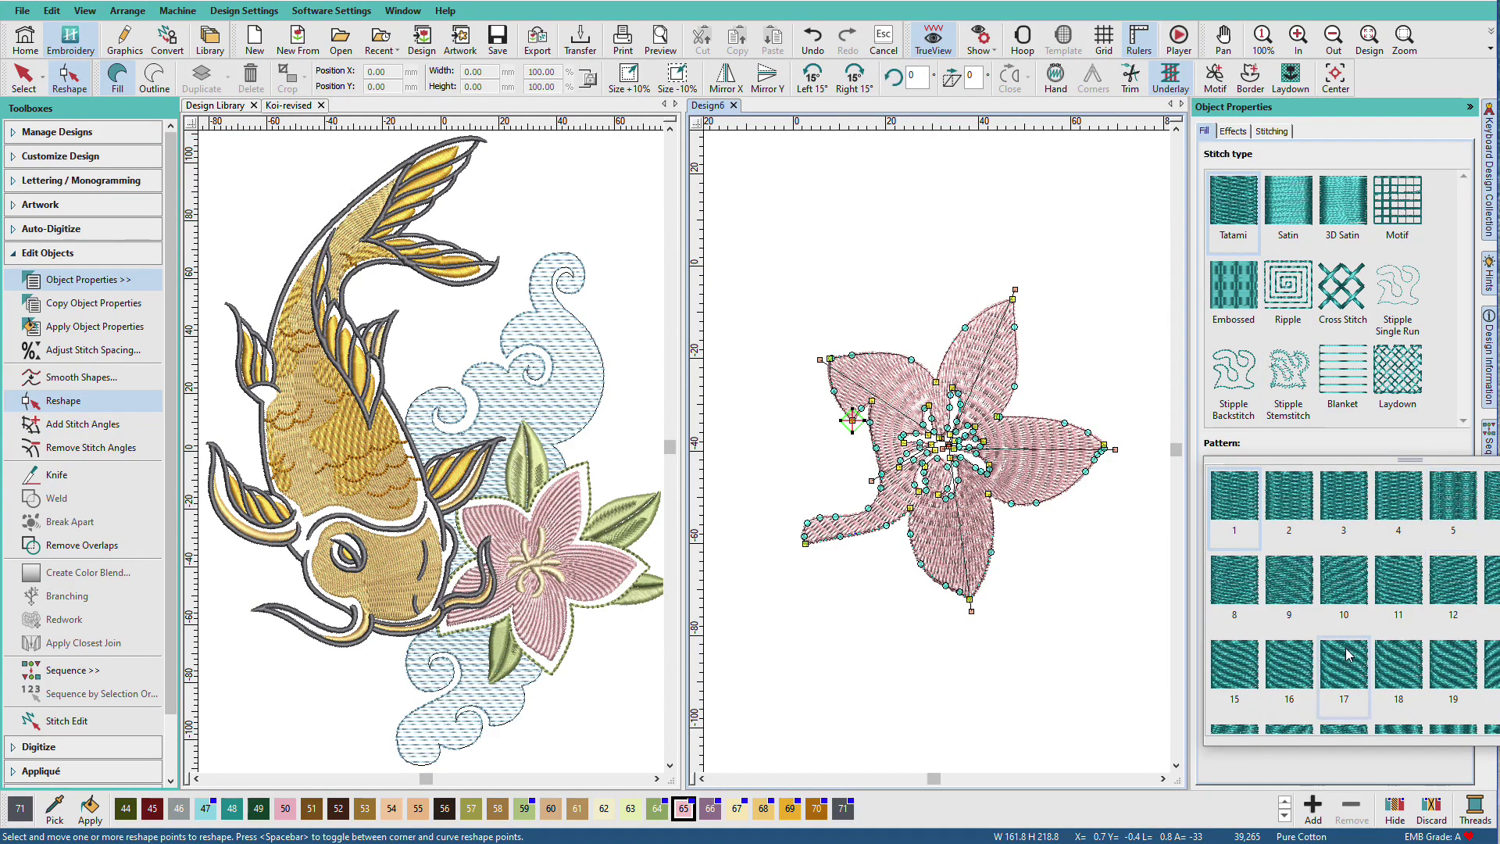
{"action": "left_click", "coordinate": [1343, 676]}
{"action": "key", "text": "Escape"}
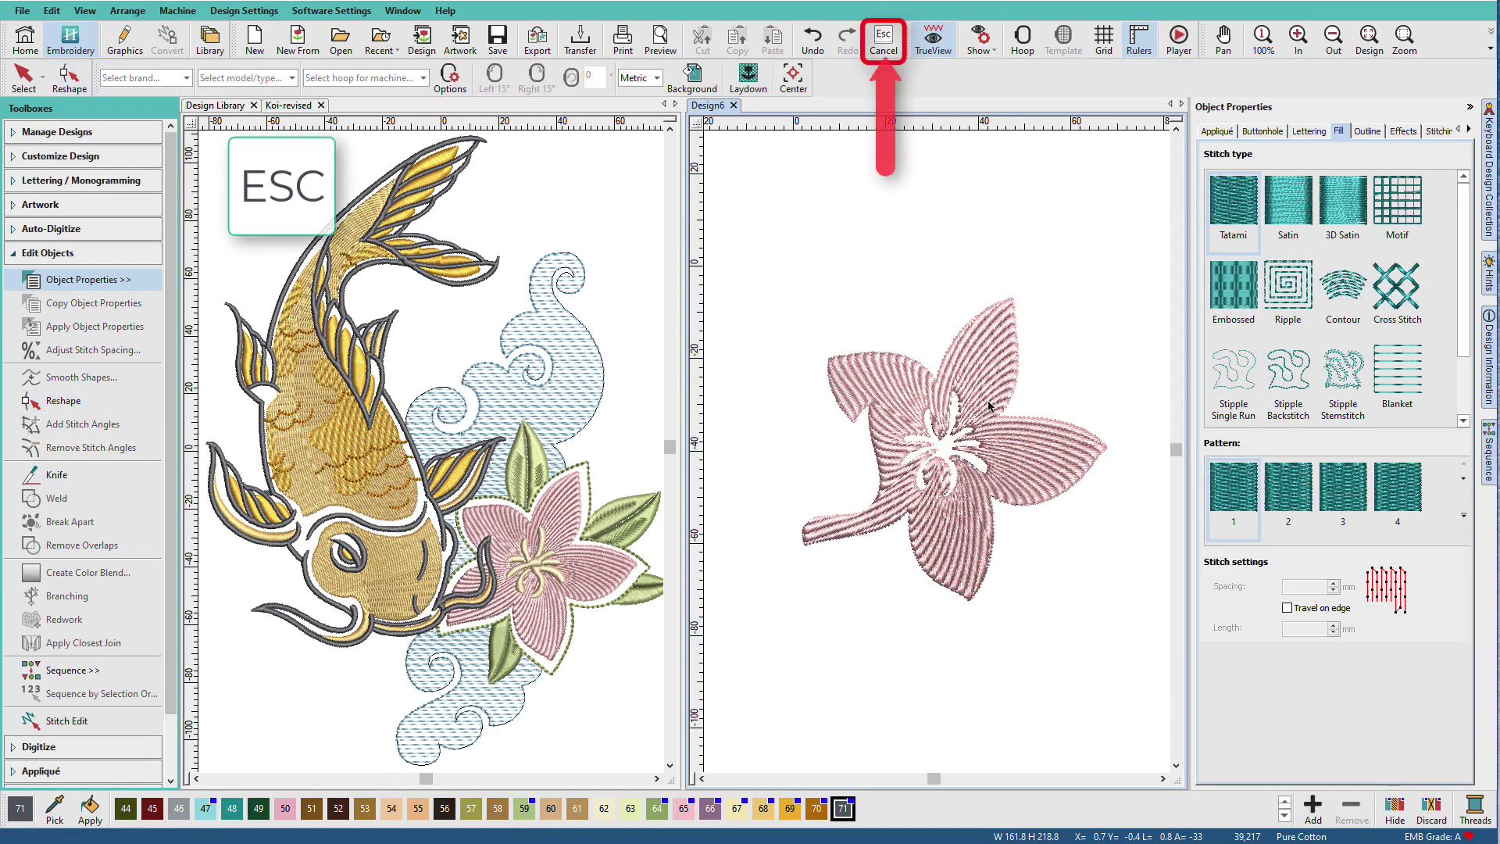
- Unhide all objects and fit the whole design in view
{"action": "left_click", "coordinate": [1003, 466]}
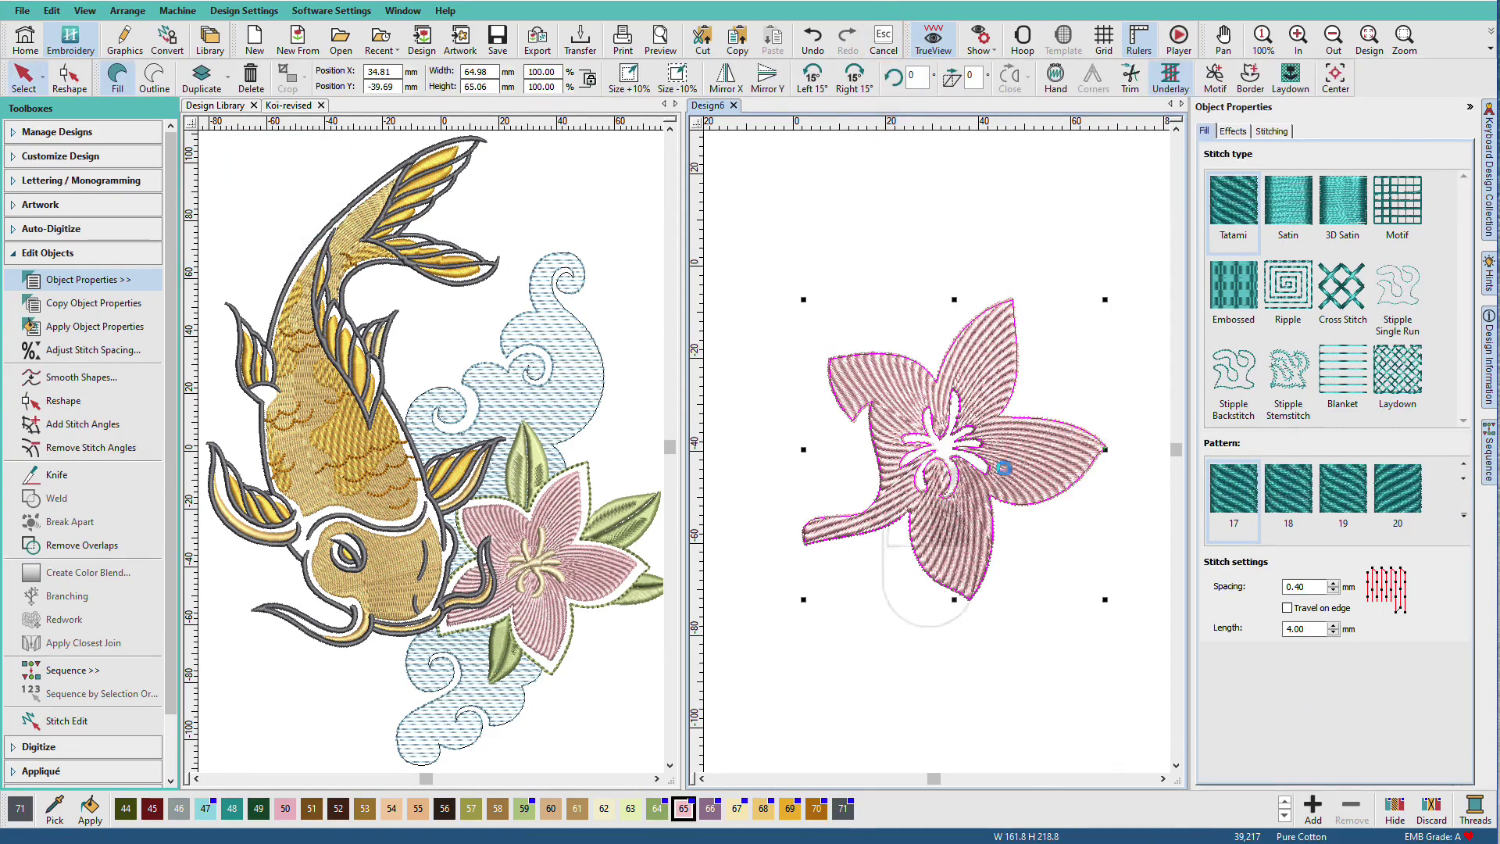
{"action": "right_click", "coordinate": [1004, 466]}
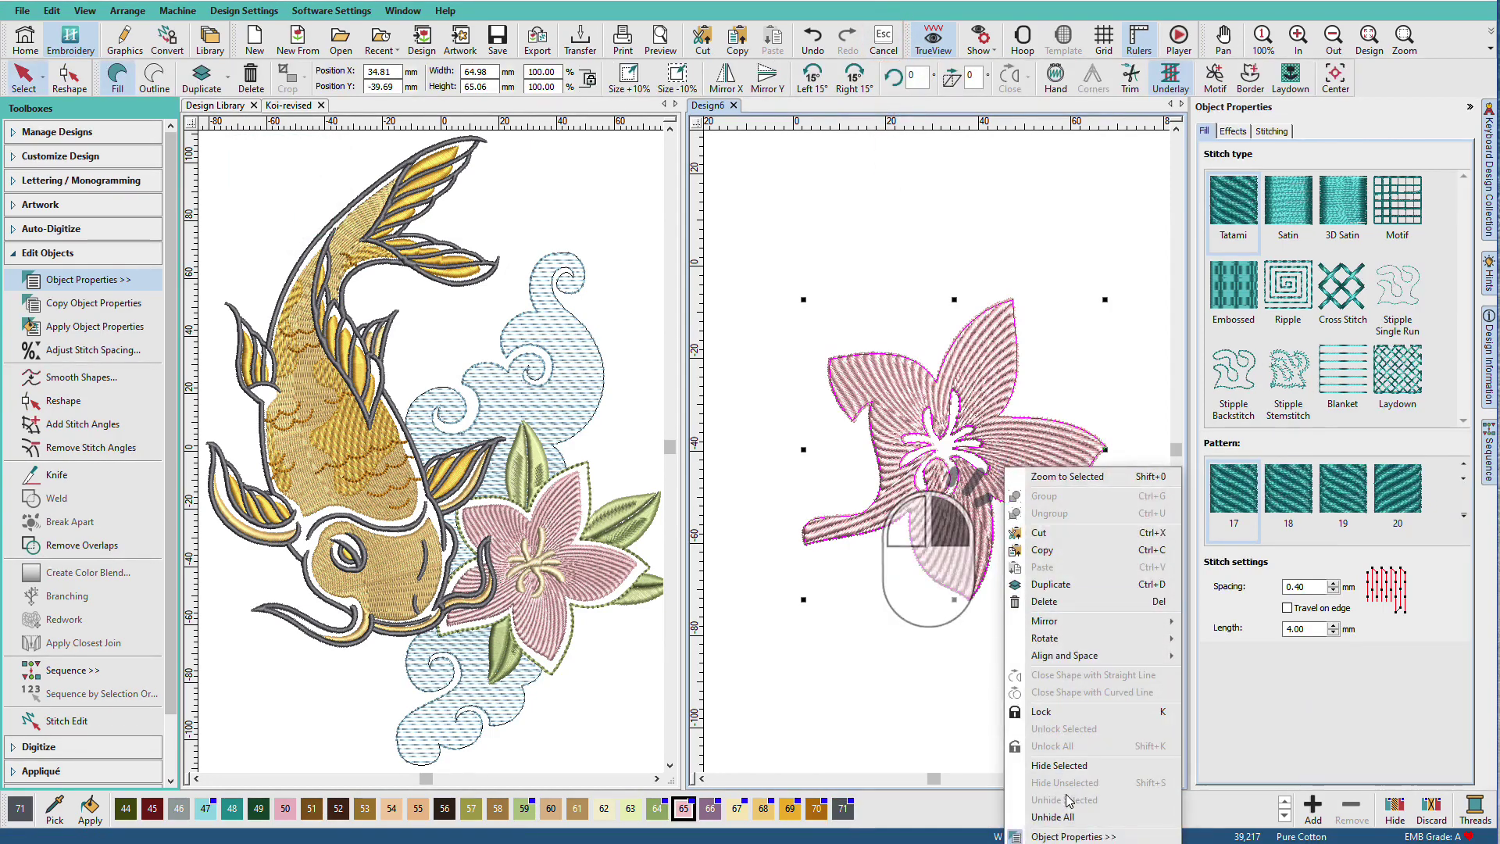
{"action": "left_click", "coordinate": [1055, 816]}
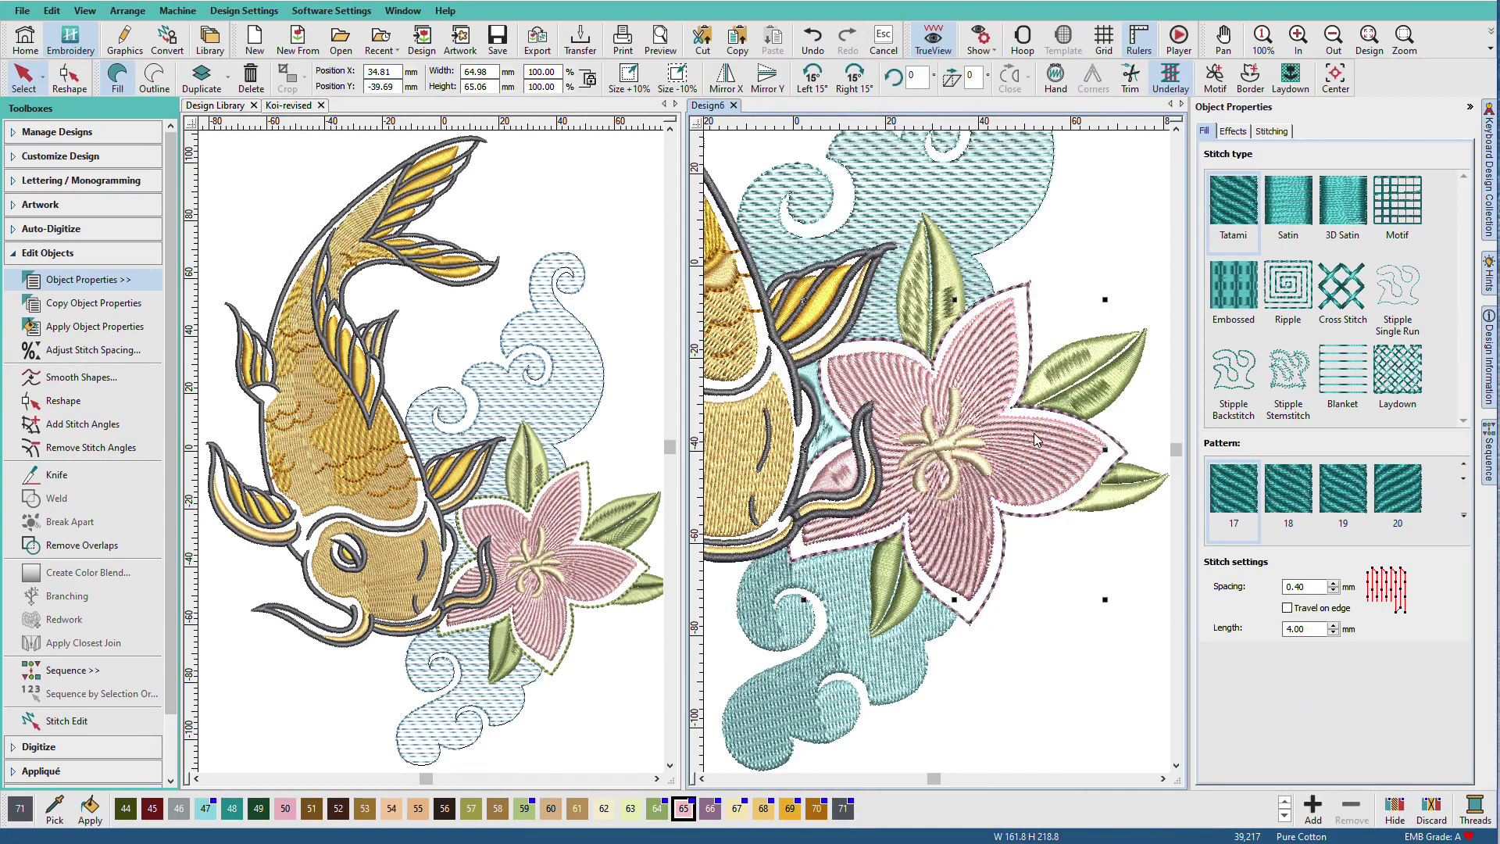
{"action": "key", "text": "0"}
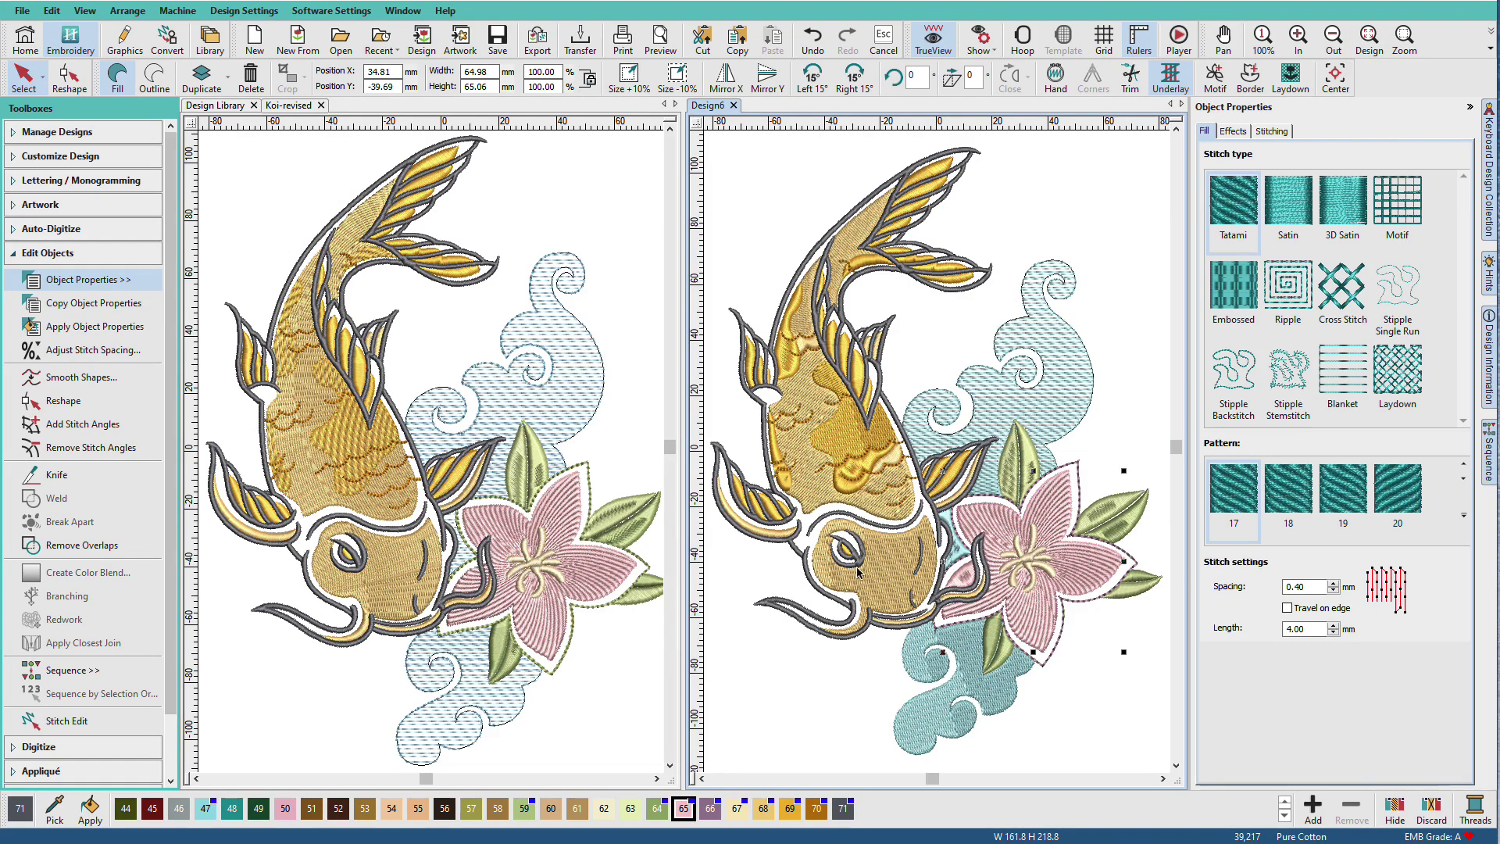
- Zoom in on the koi head and knife-cut its face fill across the mouth into a separate crescent
{"action": "left_click", "coordinate": [893, 576]}
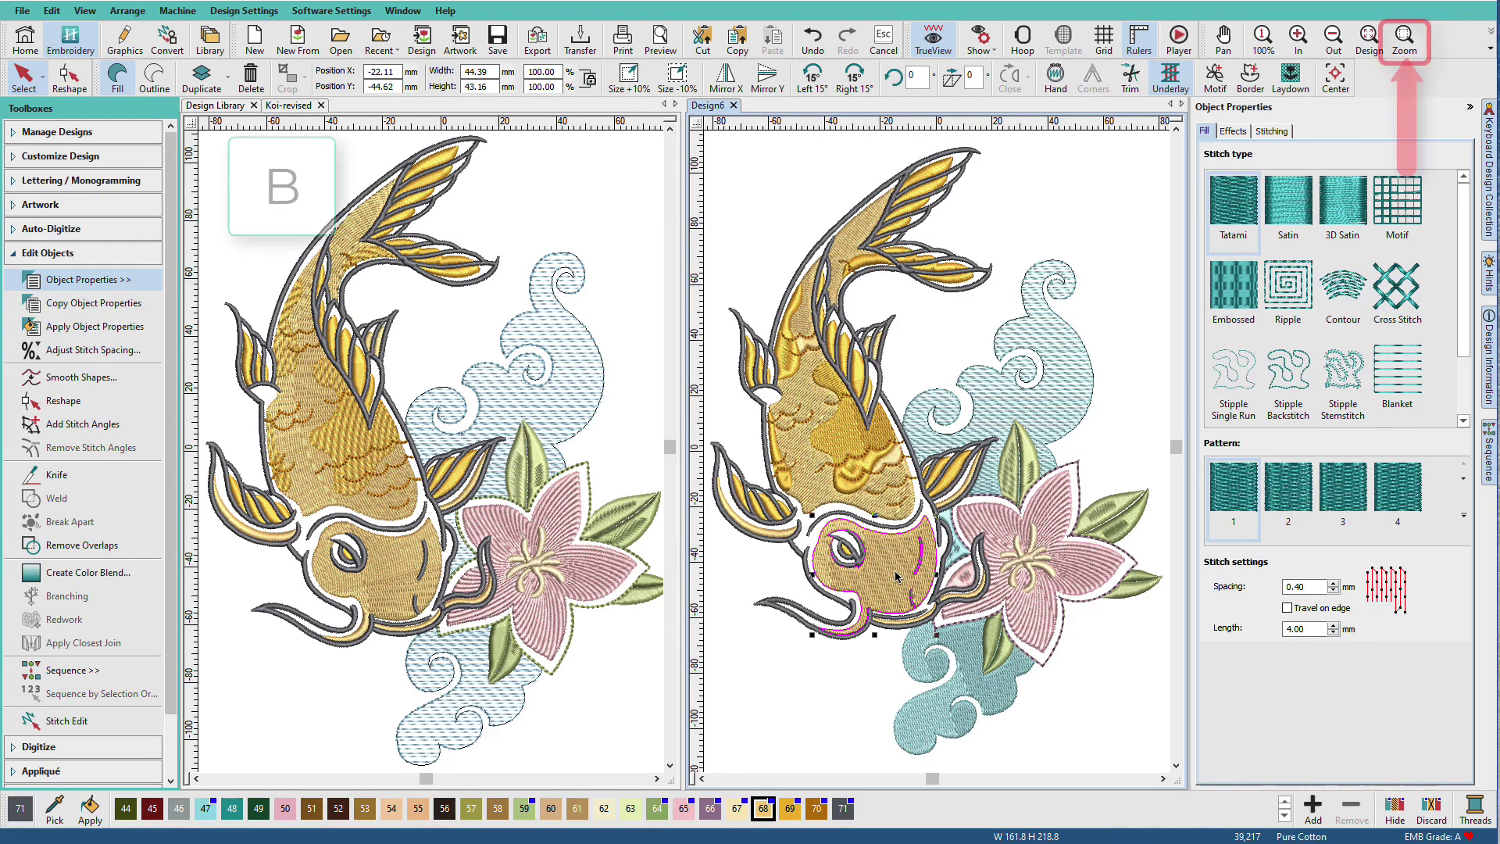
{"action": "left_click_drag", "start_coordinate": [773, 557], "coordinate": [969, 704]}
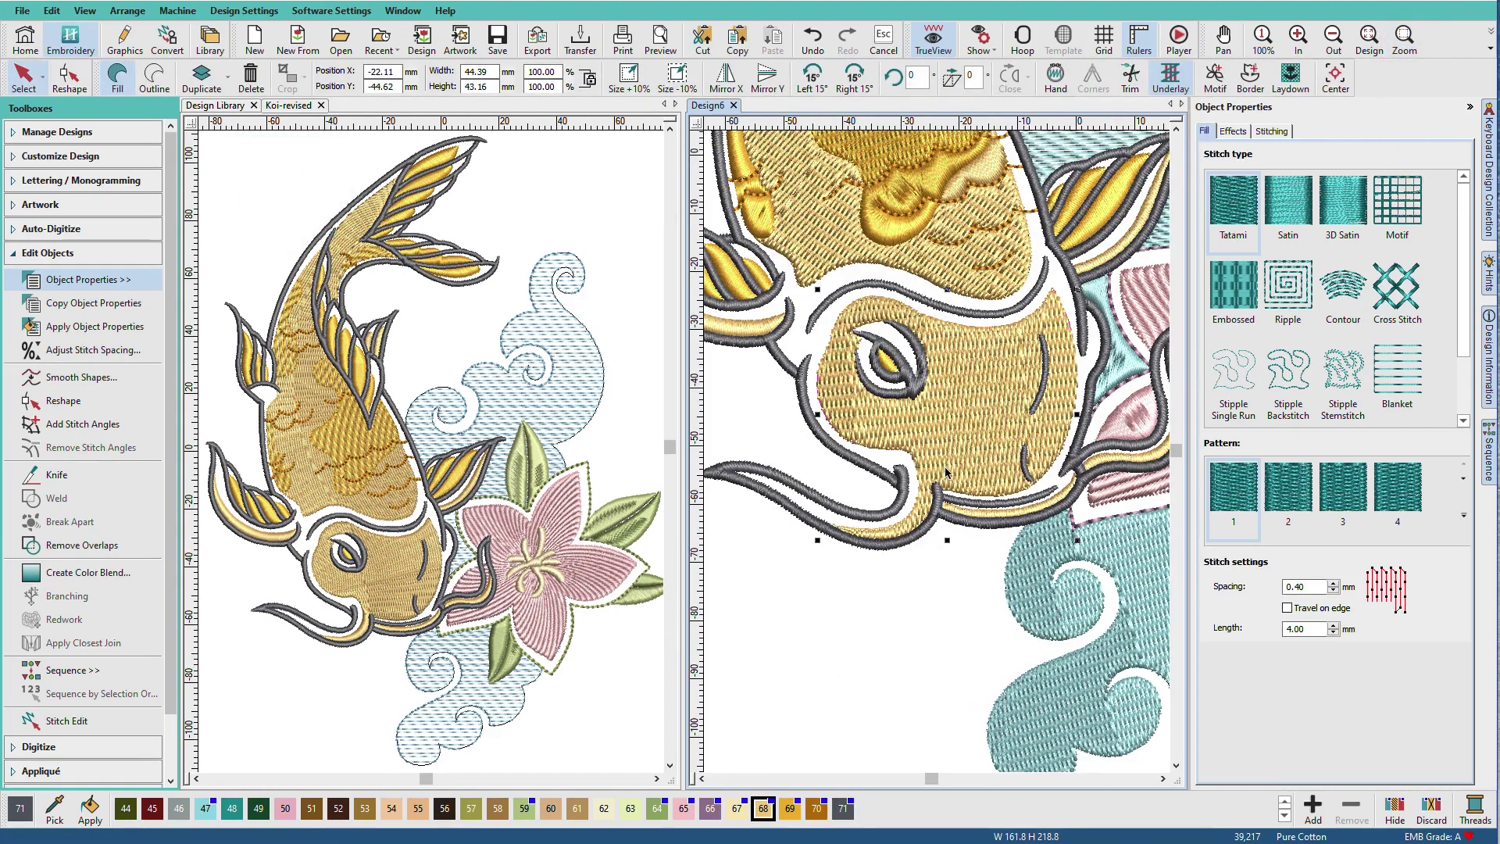
{"action": "key", "text": "k"}
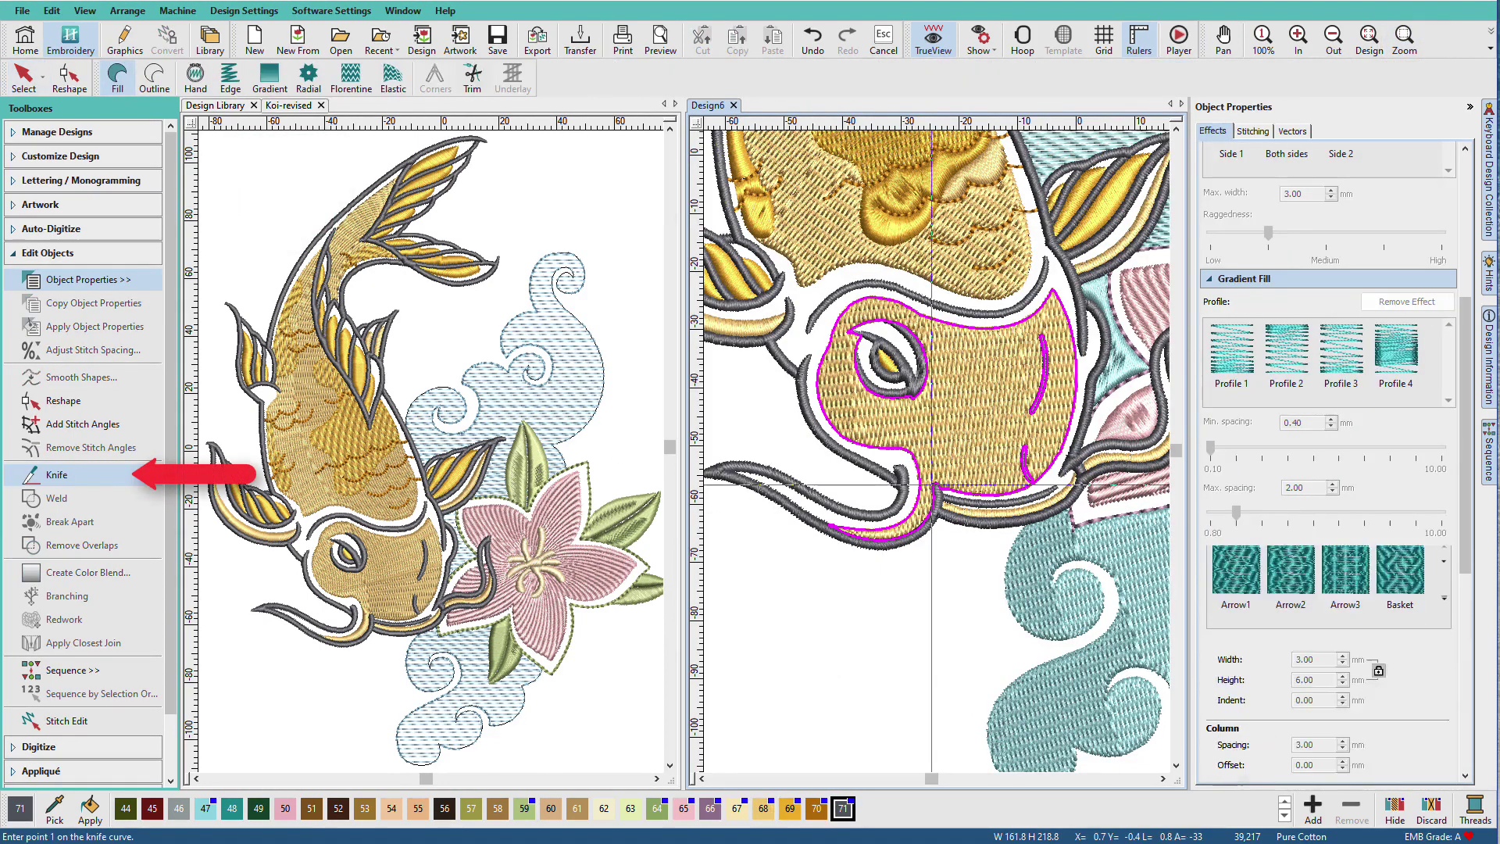
{"action": "left_click", "coordinate": [911, 471]}
{"action": "left_click", "coordinate": [937, 488]}
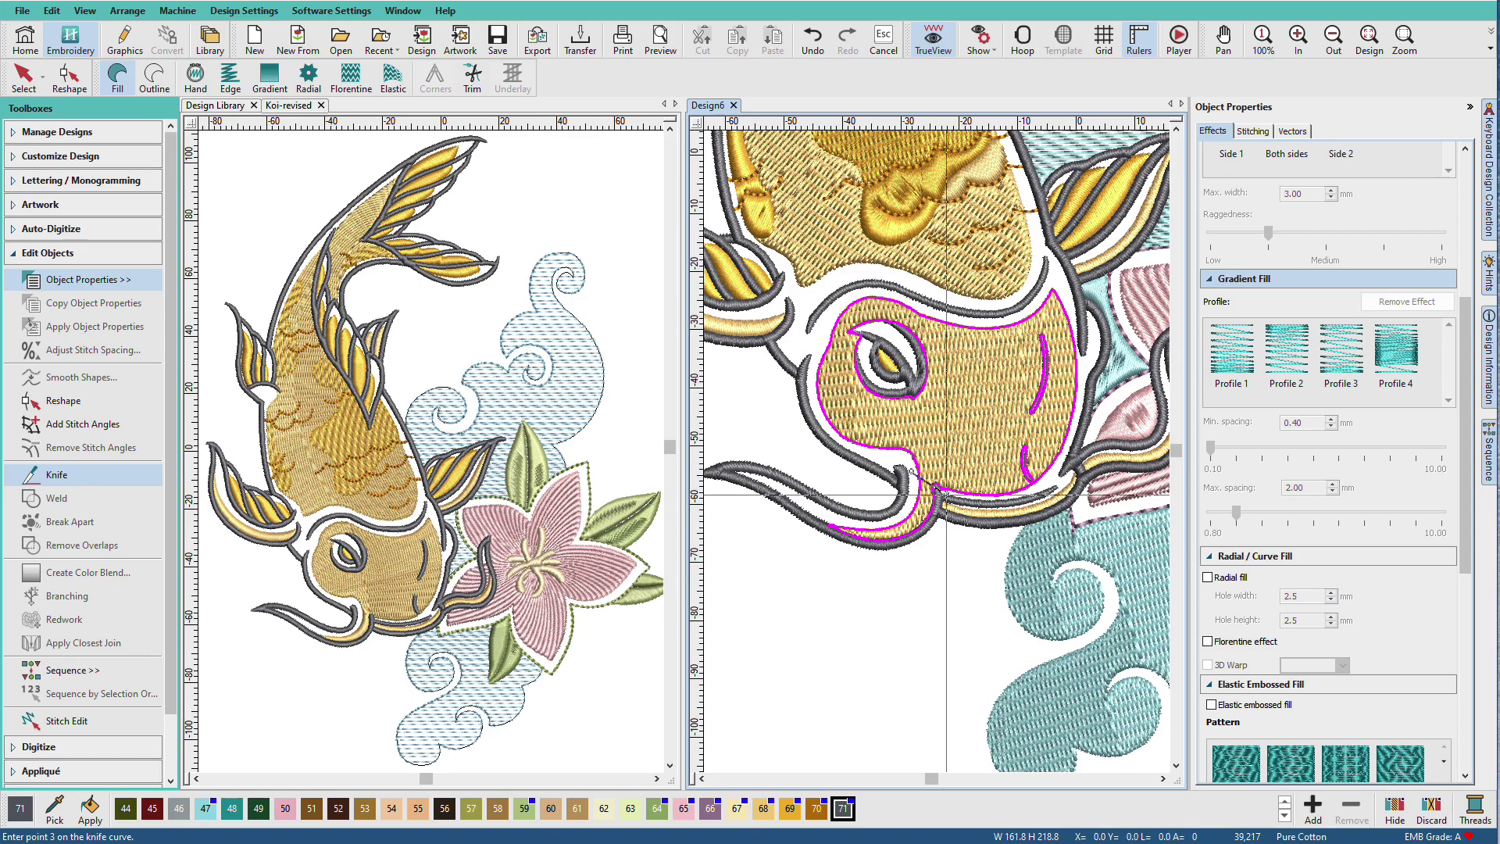
{"action": "key", "text": "Return"}
{"action": "left_click", "coordinate": [921, 519]}
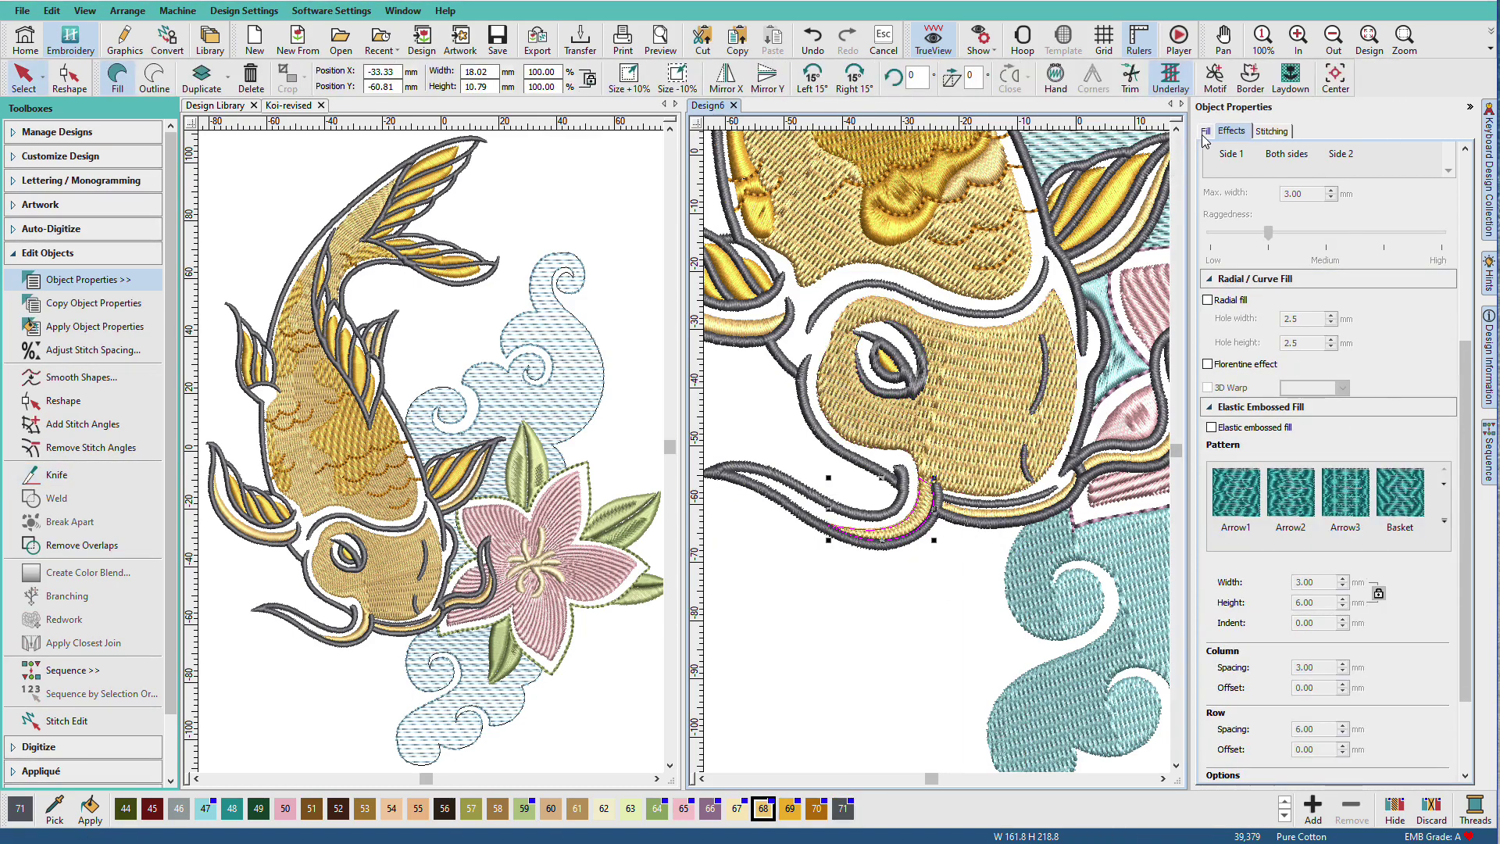
- Make the mouth crescent satin and turn on the Florentine effect for the remaining face fill
{"action": "left_click", "coordinate": [1205, 133]}
{"action": "left_click", "coordinate": [1285, 224]}
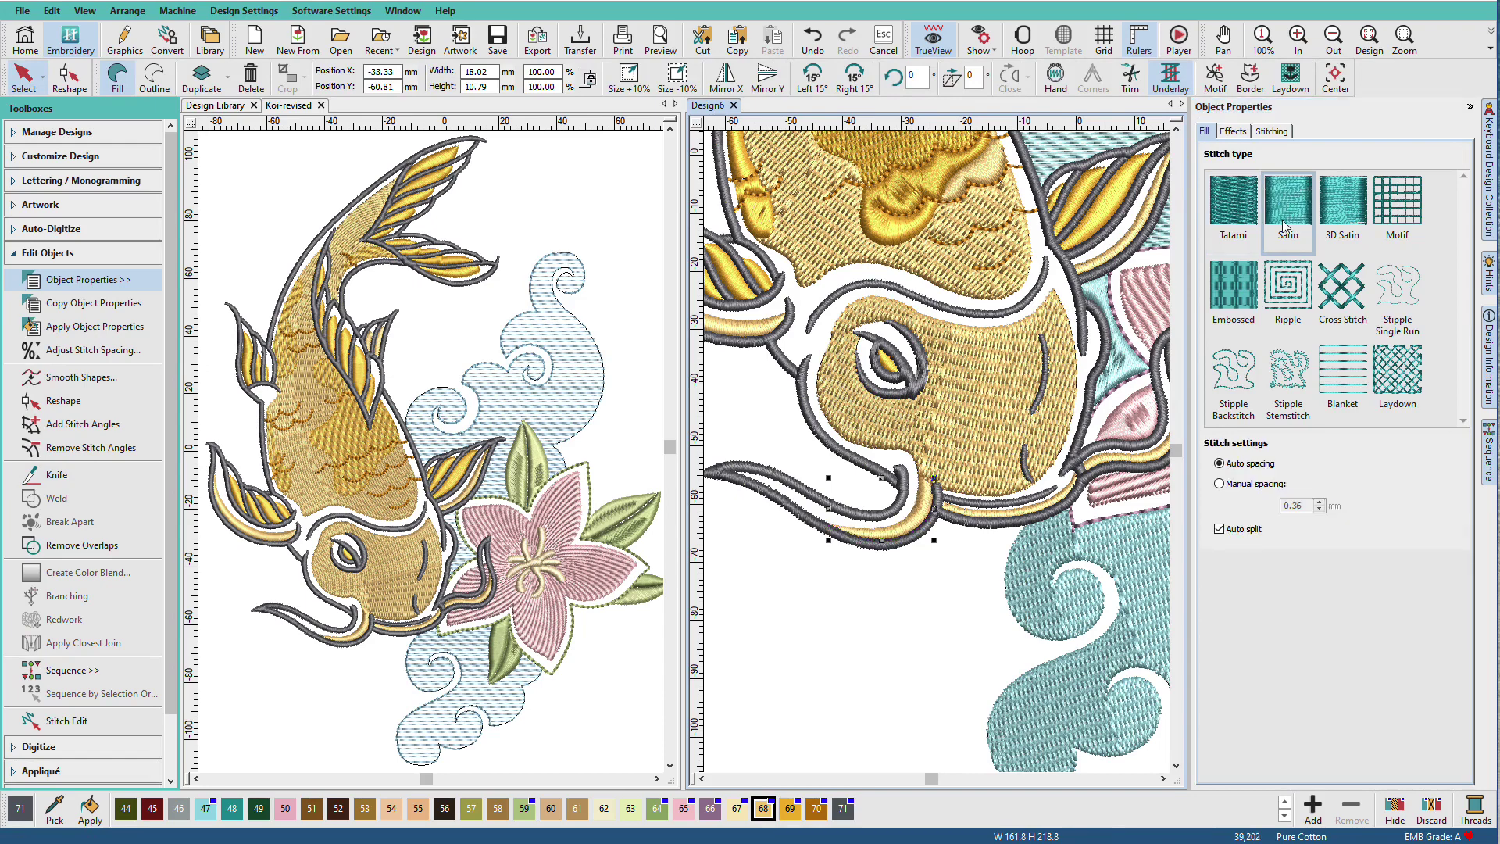
{"action": "left_click", "coordinate": [990, 408]}
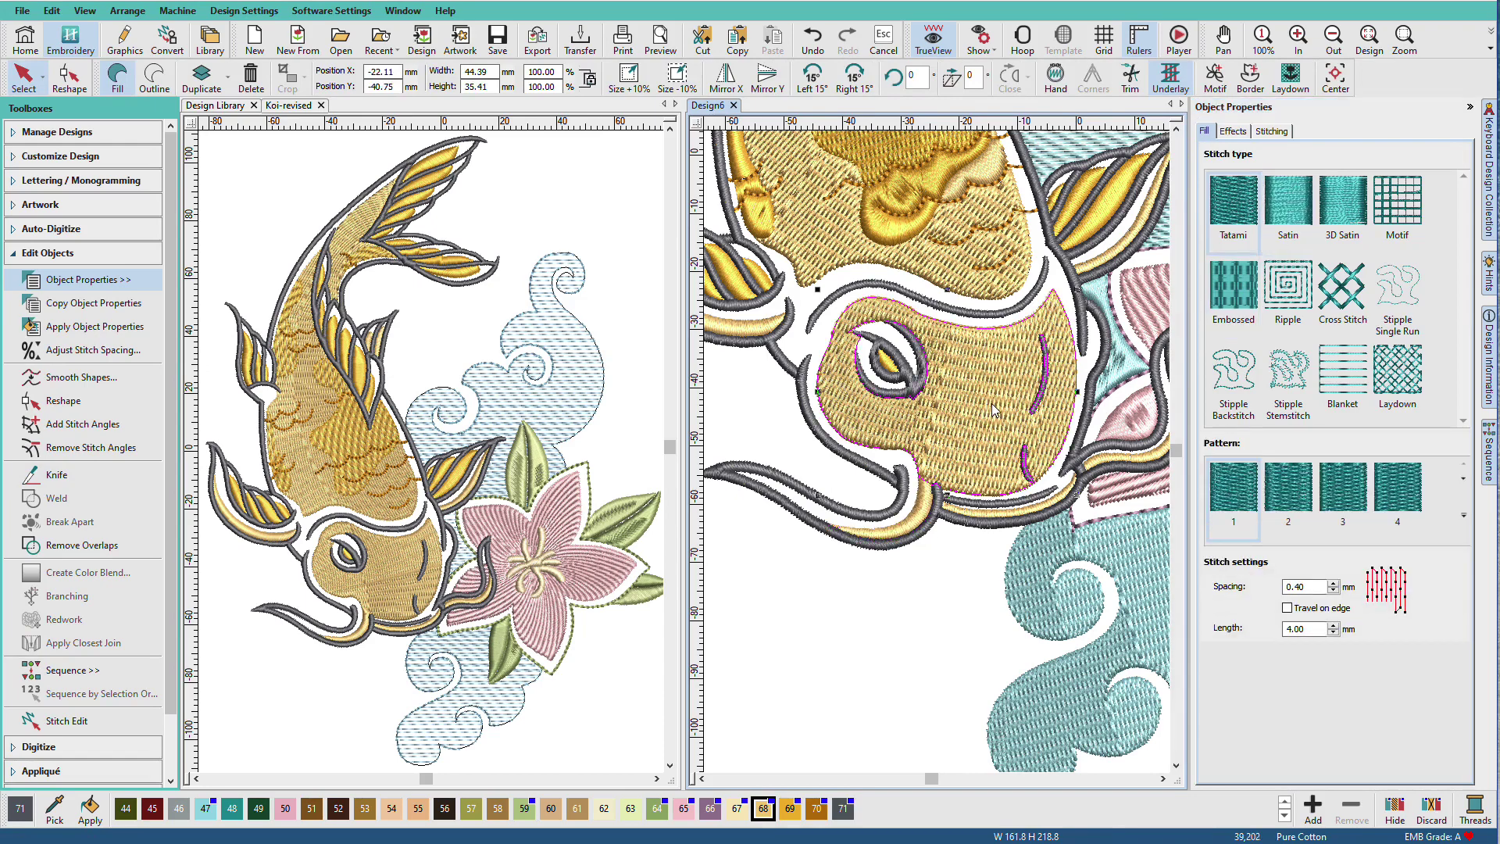
{"action": "left_click", "coordinate": [1235, 131]}
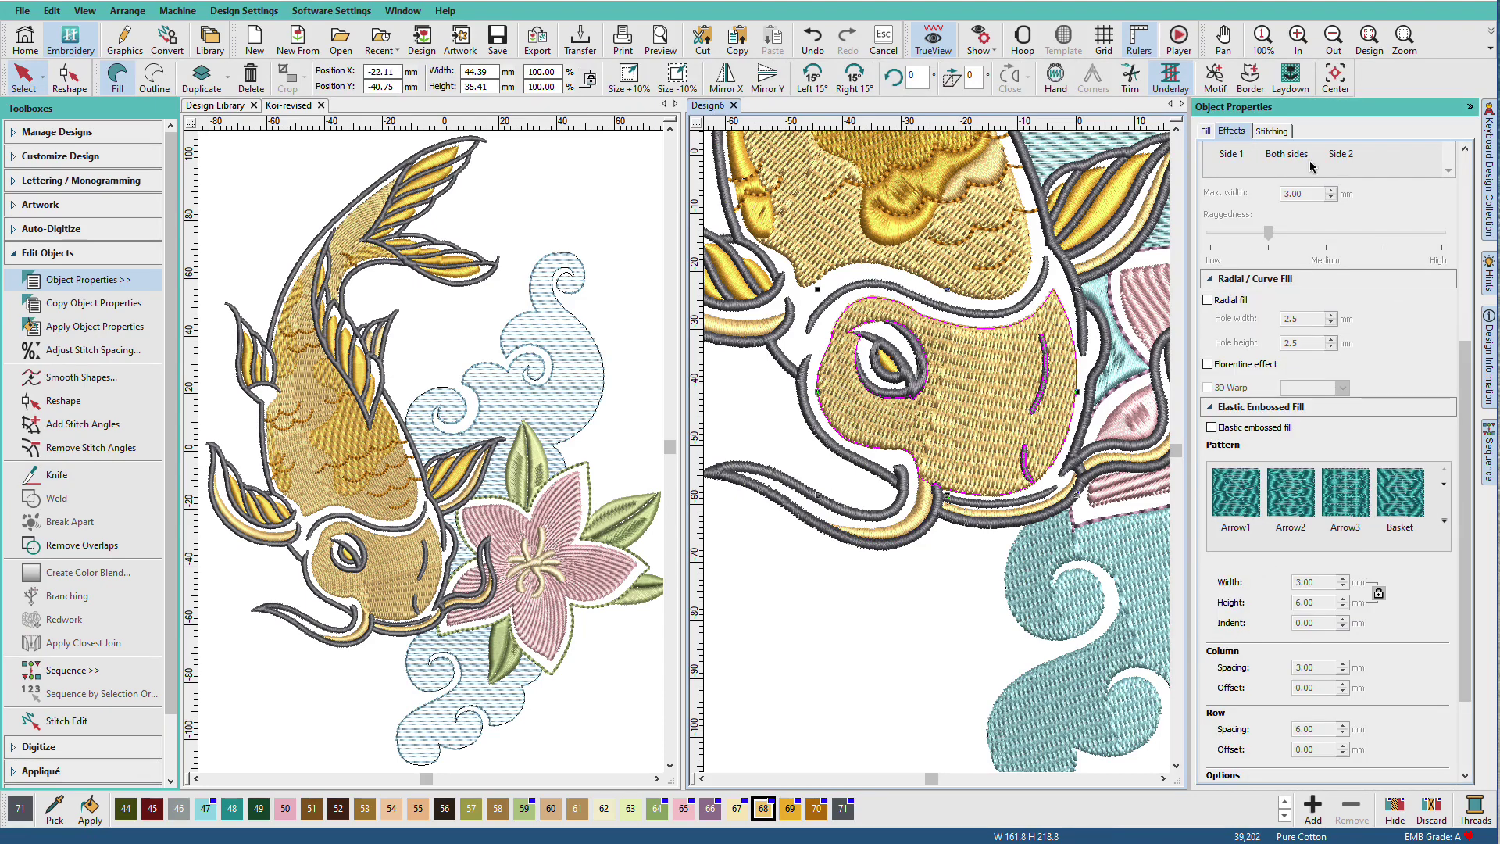
{"action": "left_click_drag", "start_coordinate": [1465, 371], "coordinate": [1465, 193]}
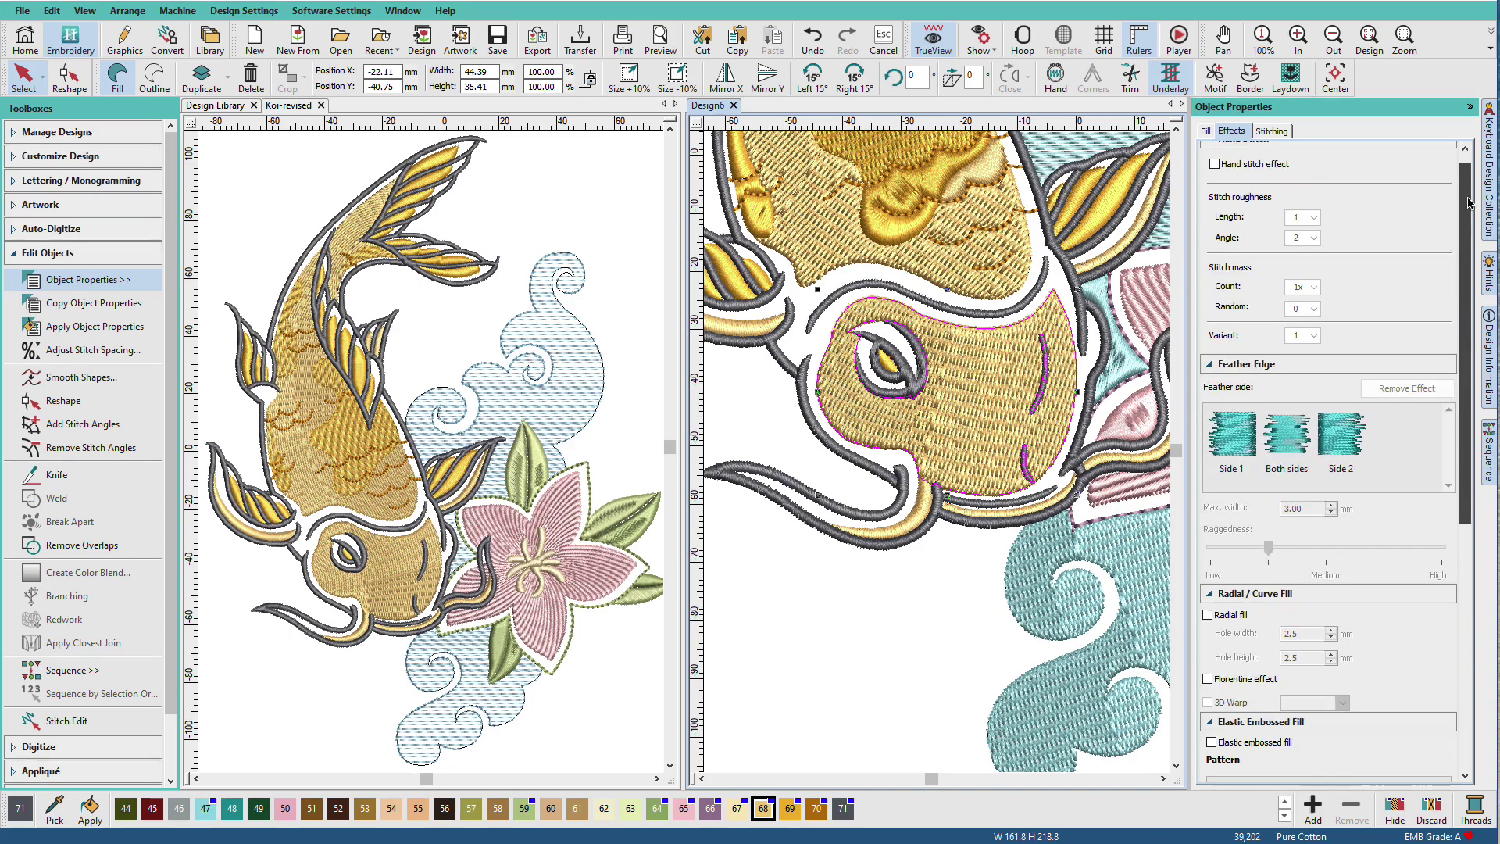
{"action": "left_click", "coordinate": [1208, 679]}
- Reshape the face's Florentine guide line into a lower curve, then fit the design in view
{"action": "key", "text": "h"}
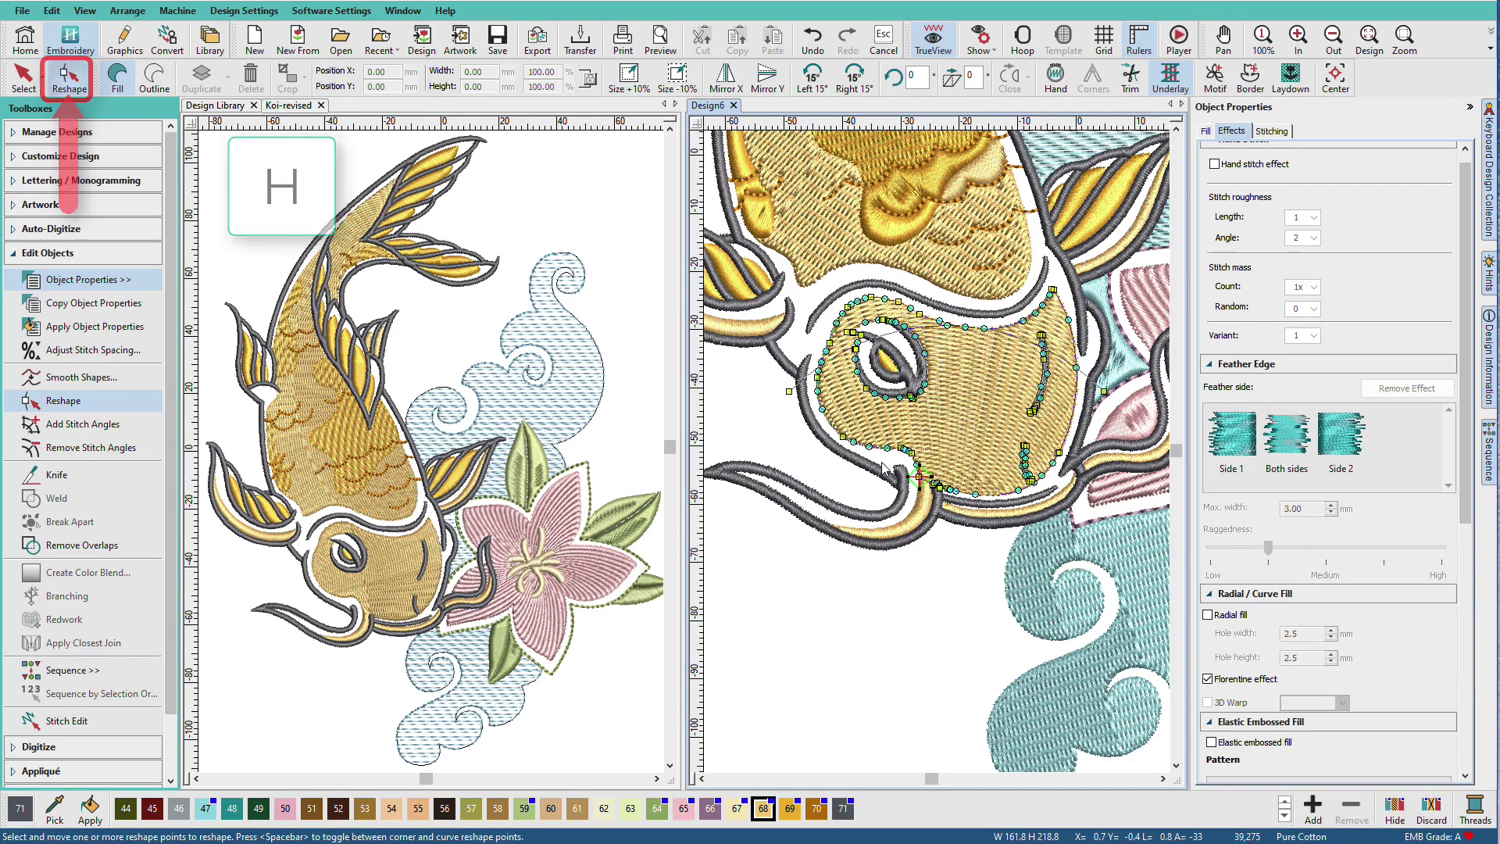
{"action": "left_click_drag", "start_coordinate": [1104, 395], "coordinate": [1051, 485]}
{"action": "left_click_drag", "start_coordinate": [792, 392], "coordinate": [957, 347]}
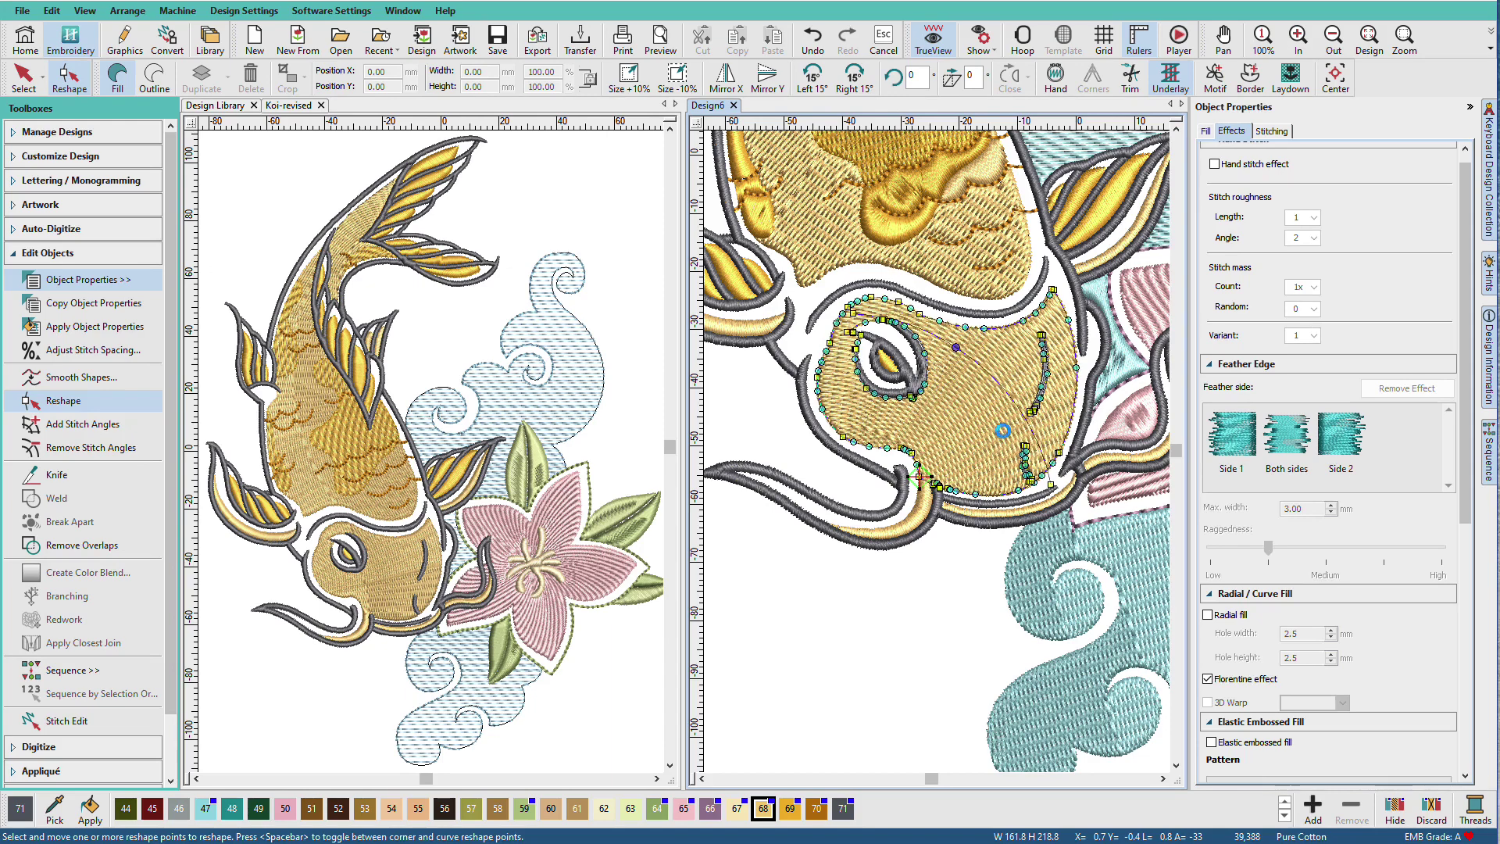
{"action": "left_click_drag", "start_coordinate": [1051, 485], "coordinate": [1019, 523]}
{"action": "left_click_drag", "start_coordinate": [956, 347], "coordinate": [844, 316]}
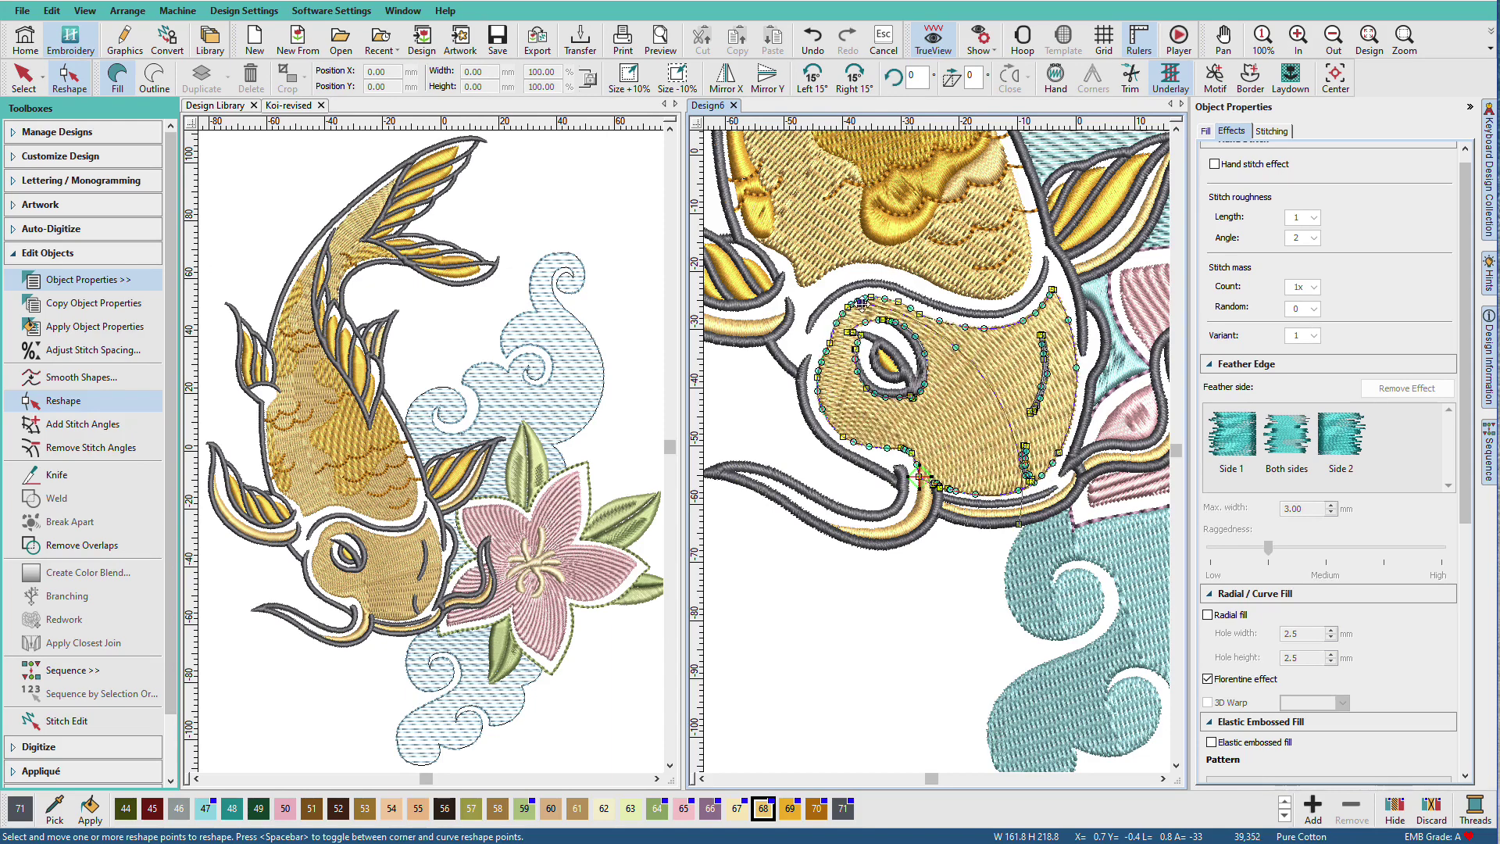
{"action": "key", "text": "Escape"}
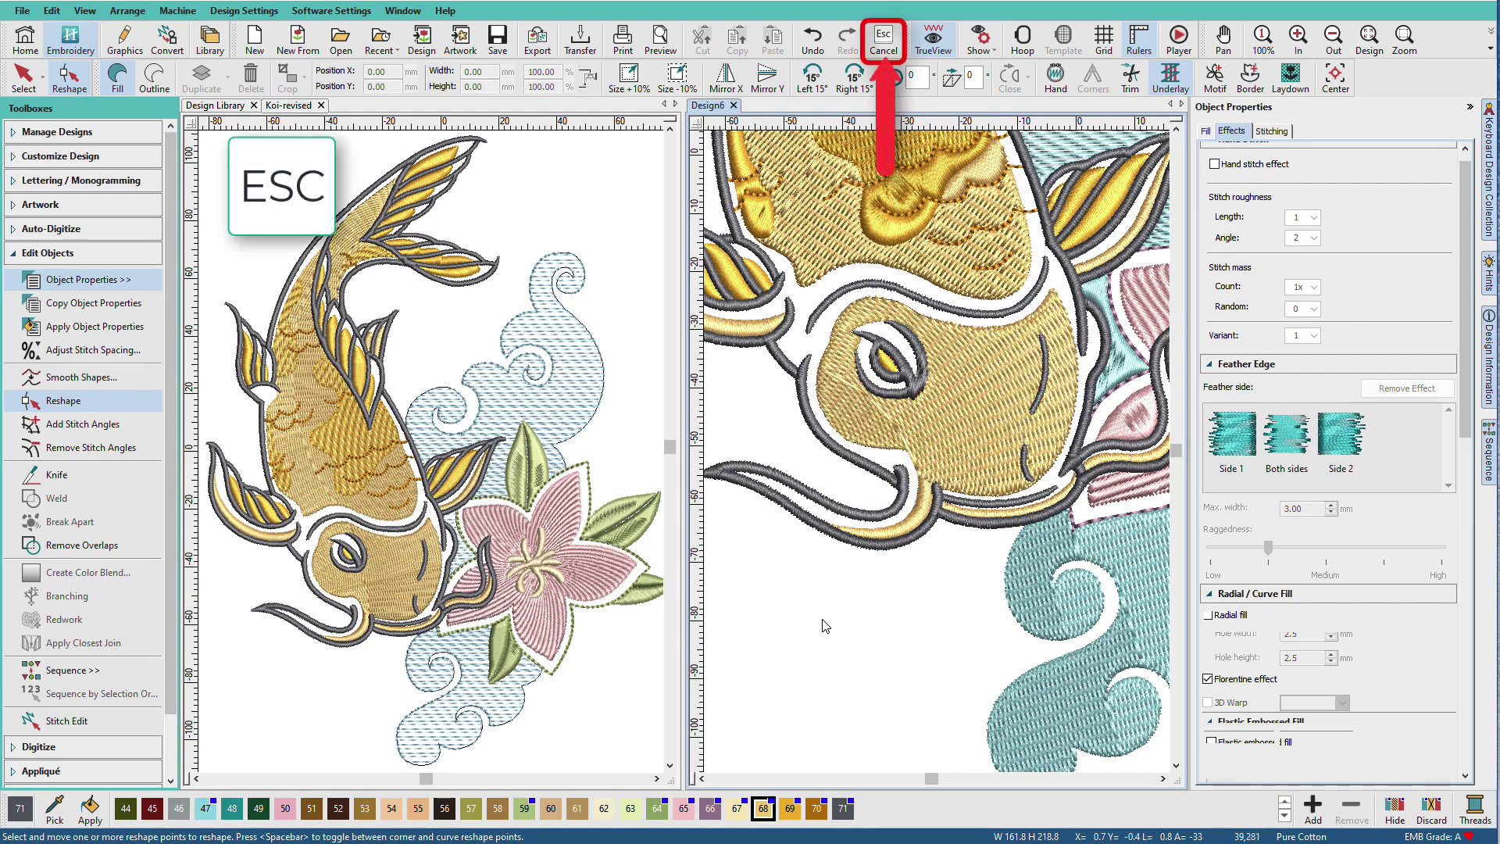
{"action": "key", "text": "0"}
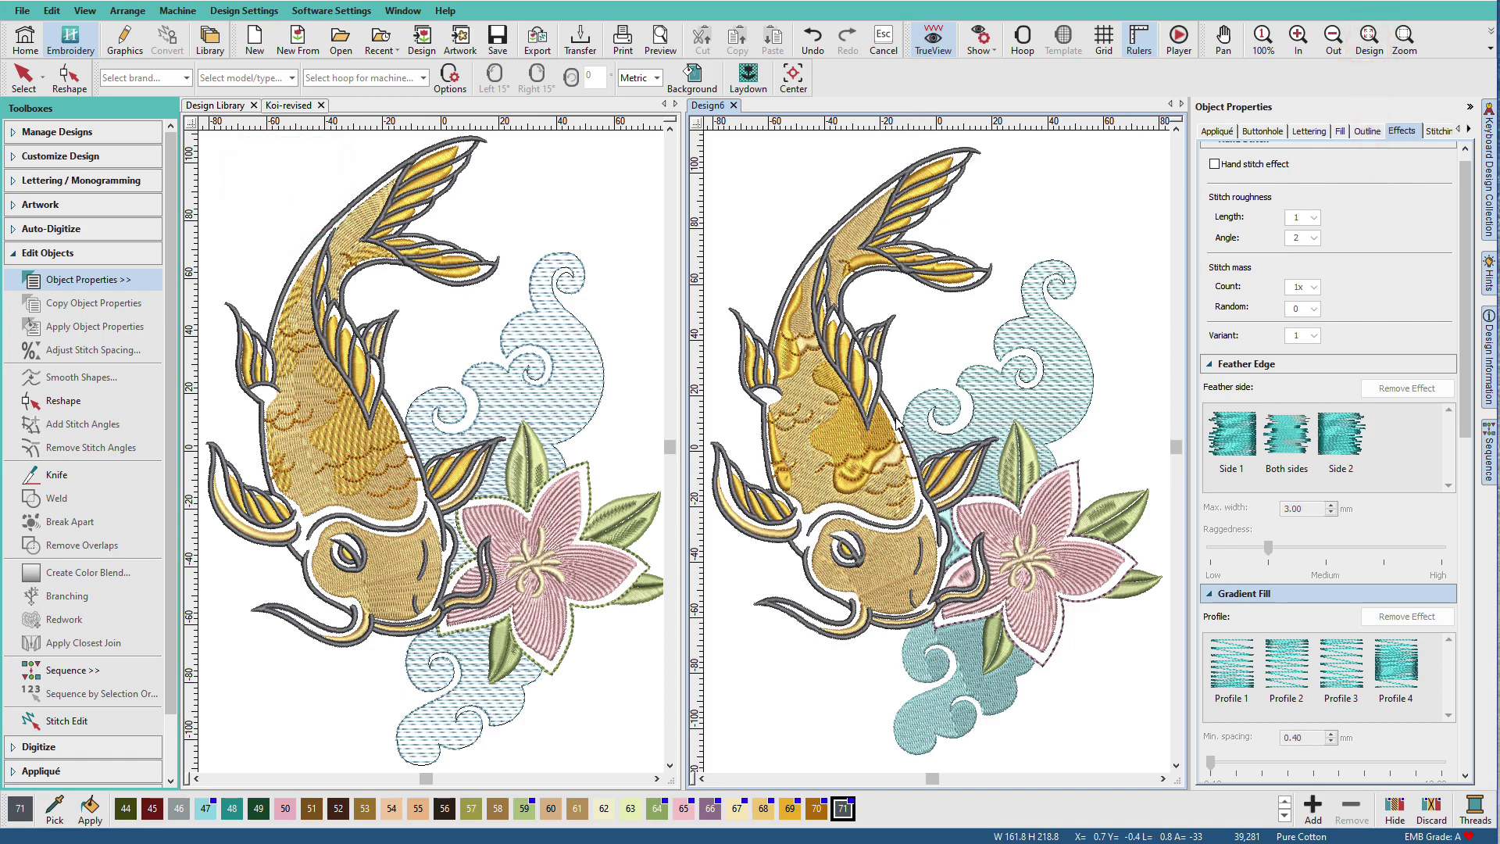
- Switch to the Koi-revised design with Ctrl+Tab
{"action": "key", "text": "ctrl+Tab"}
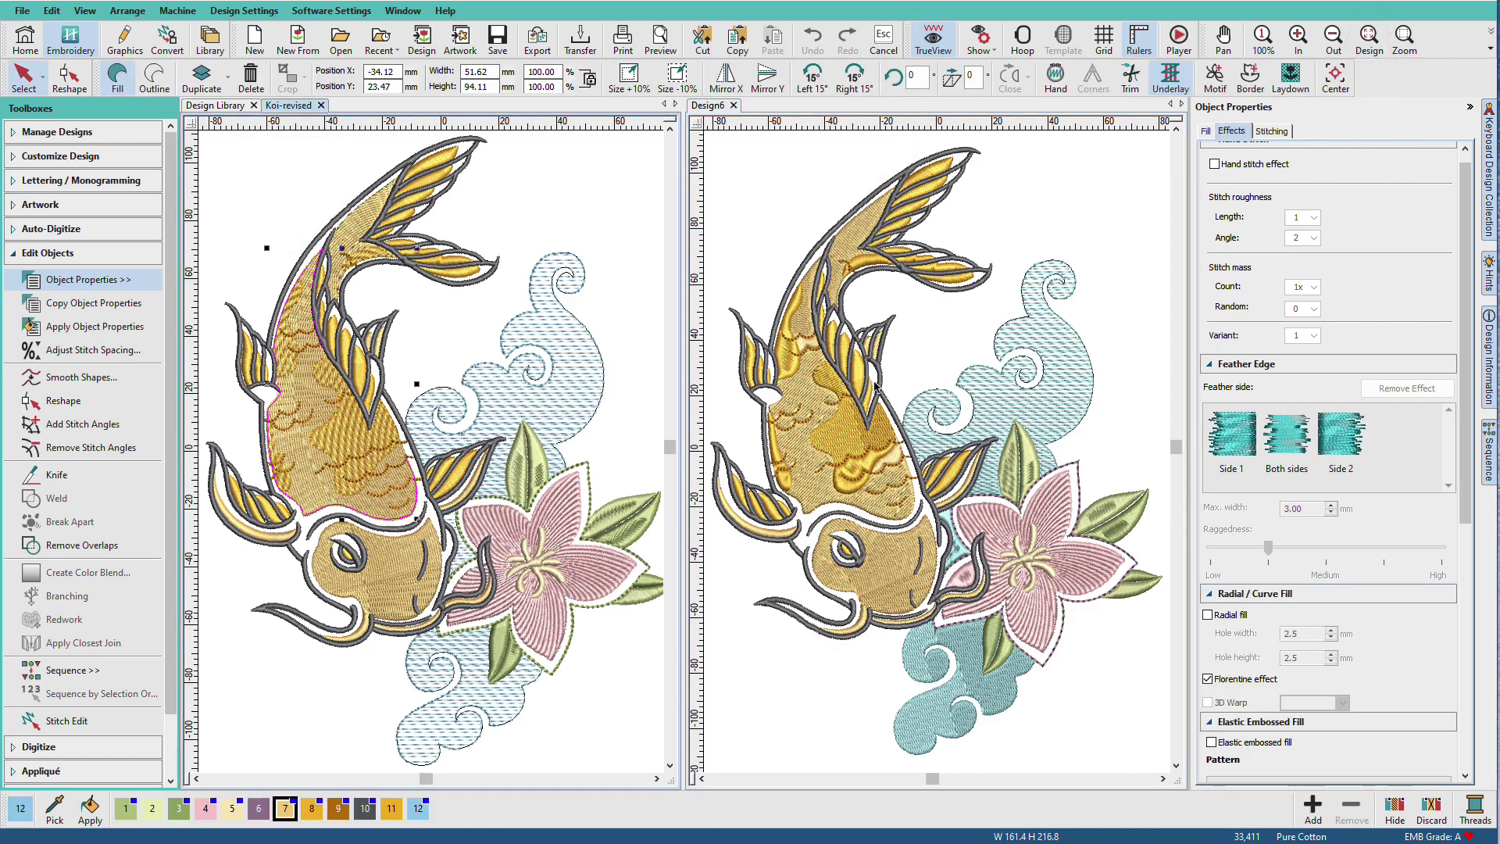